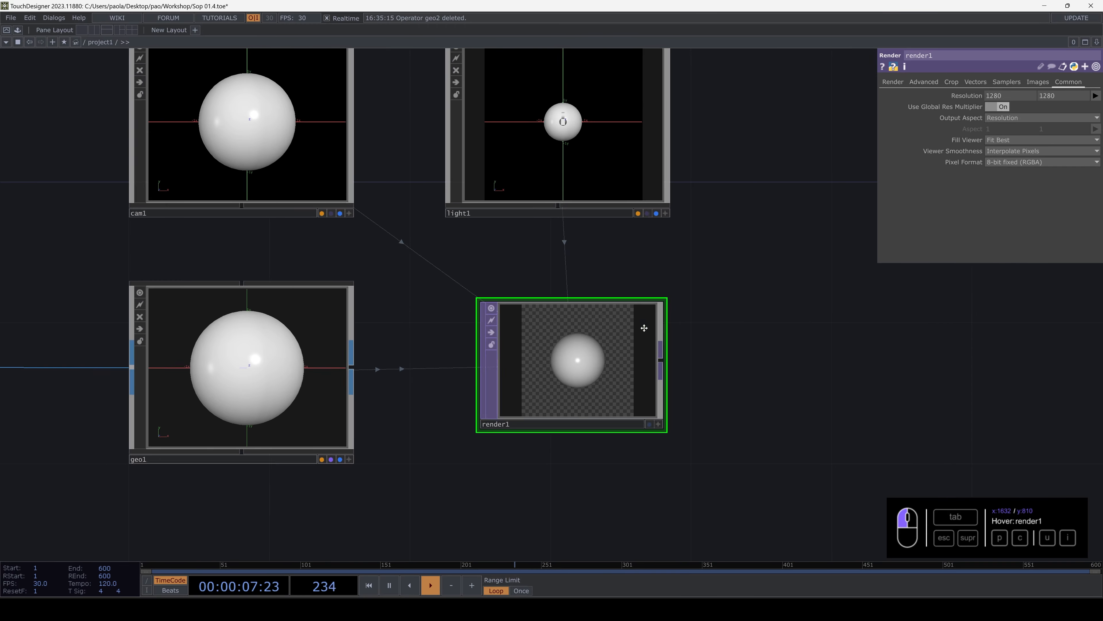
- Add a Transform TOP after render1 and enable compositing over its background color
scroll(576, 343, up, 1)
scroll(576, 344, down, 3)
scroll(577, 344, up, 3)
scroll(577, 345, down, 5)
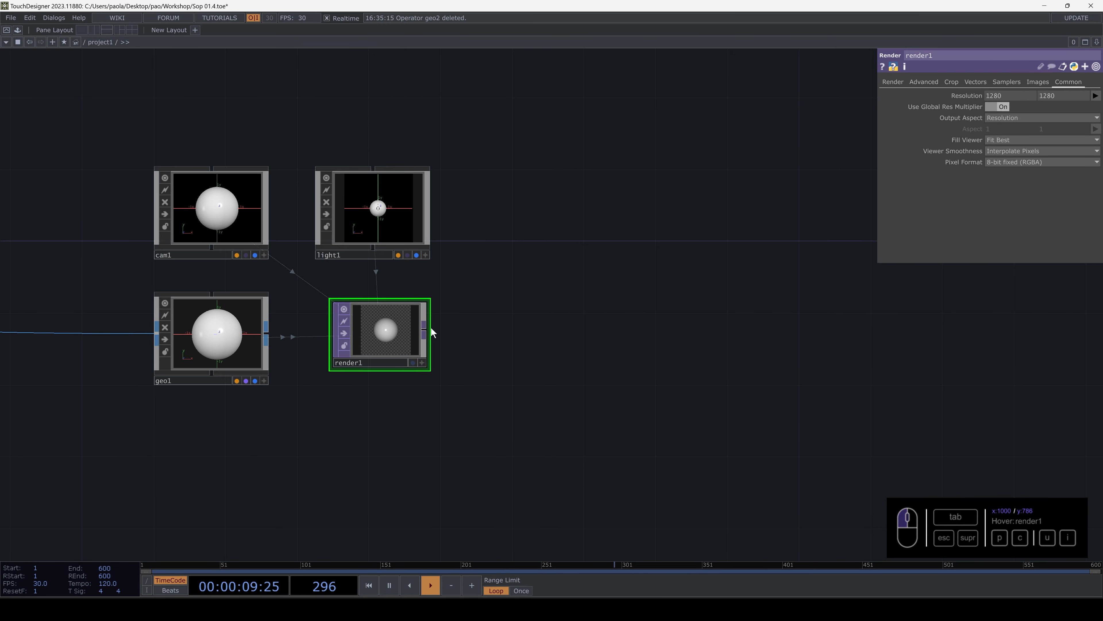
key(Tab)
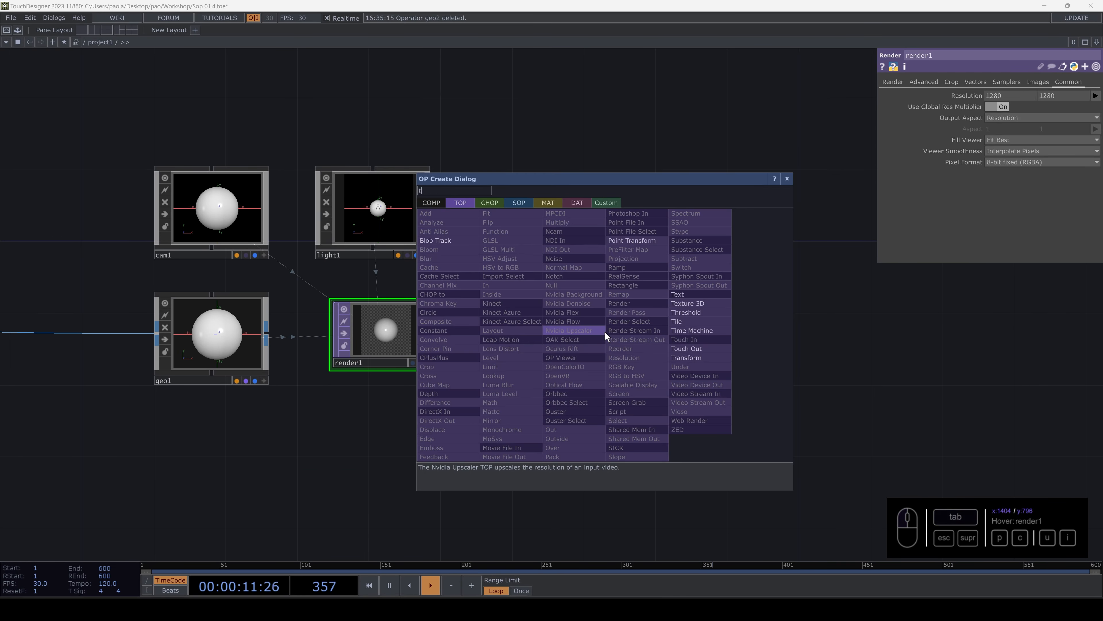
click(696, 358)
click(602, 338)
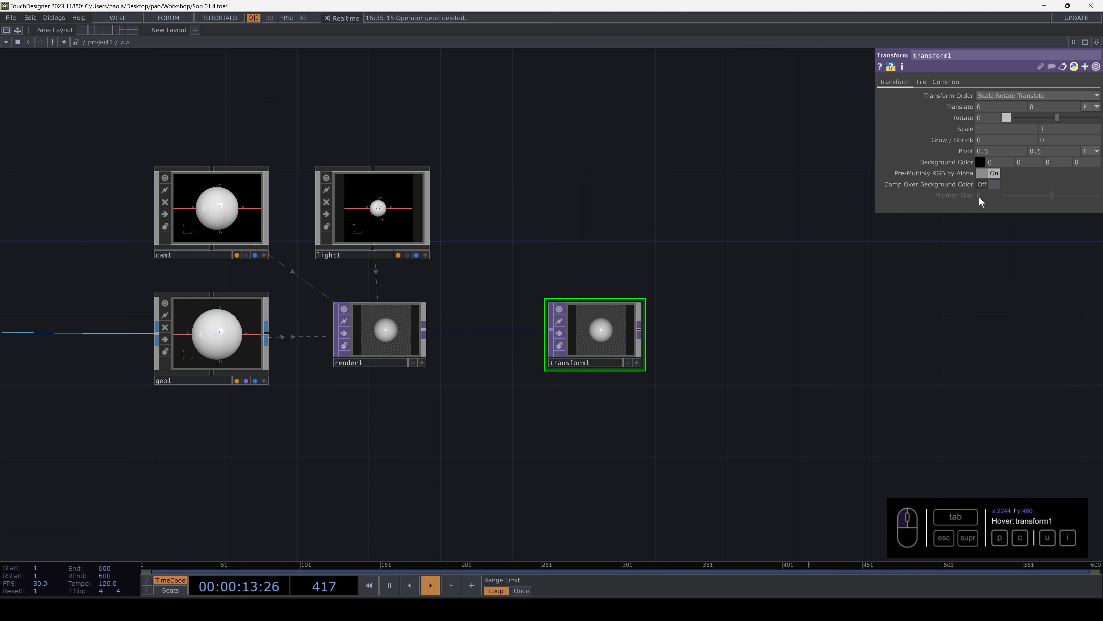
click(990, 186)
- Append a Null TOP to transform1 and display it as the network background
click(638, 329)
key(Tab)
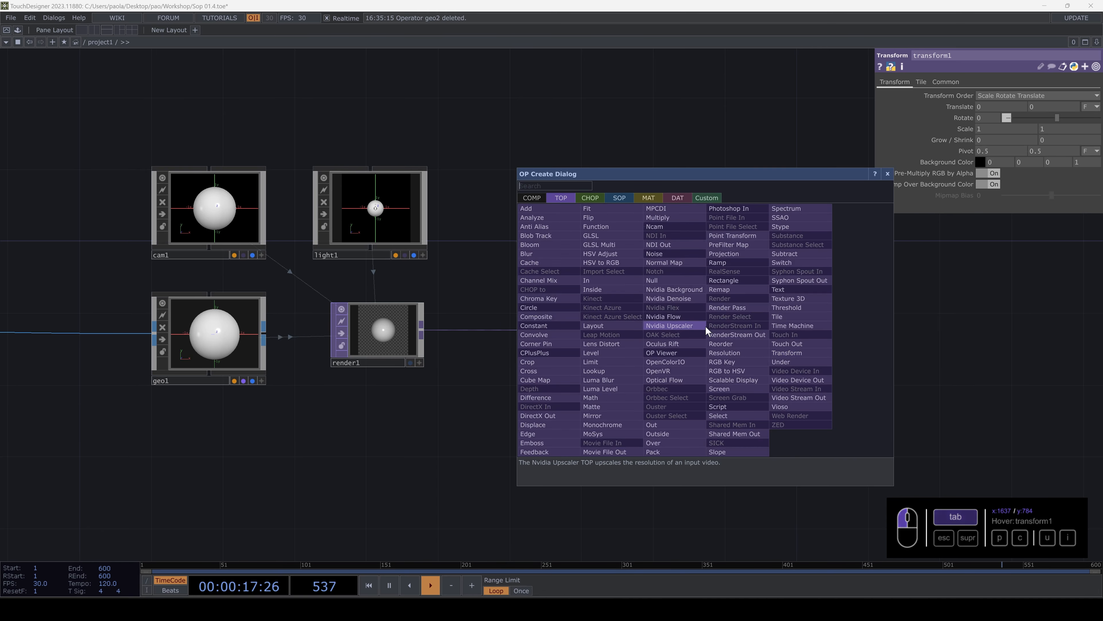
click(652, 281)
click(745, 341)
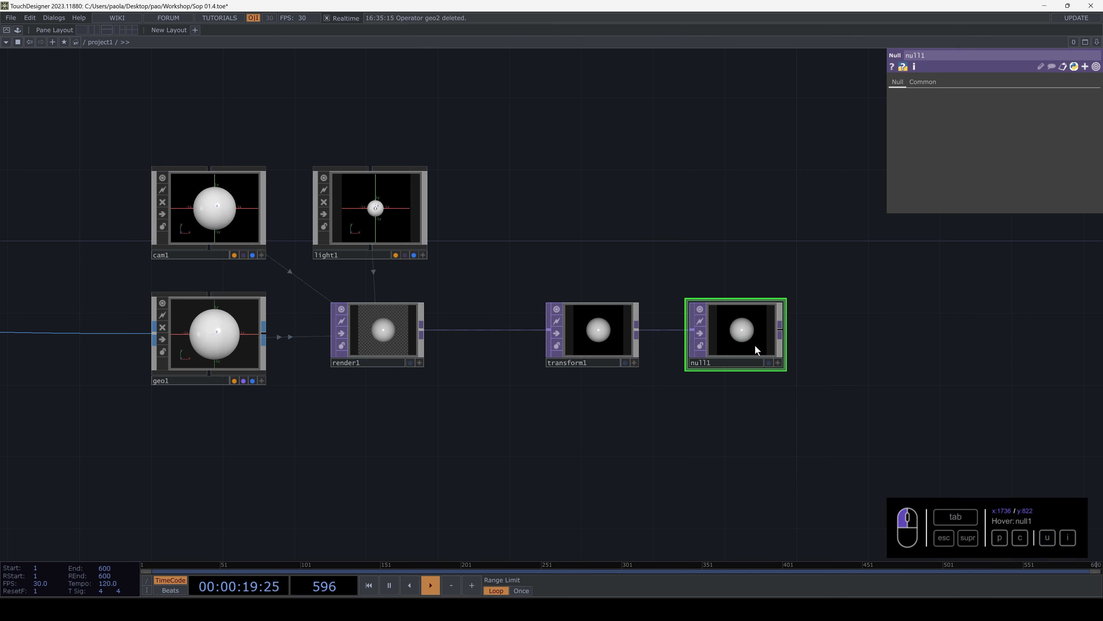
click(769, 362)
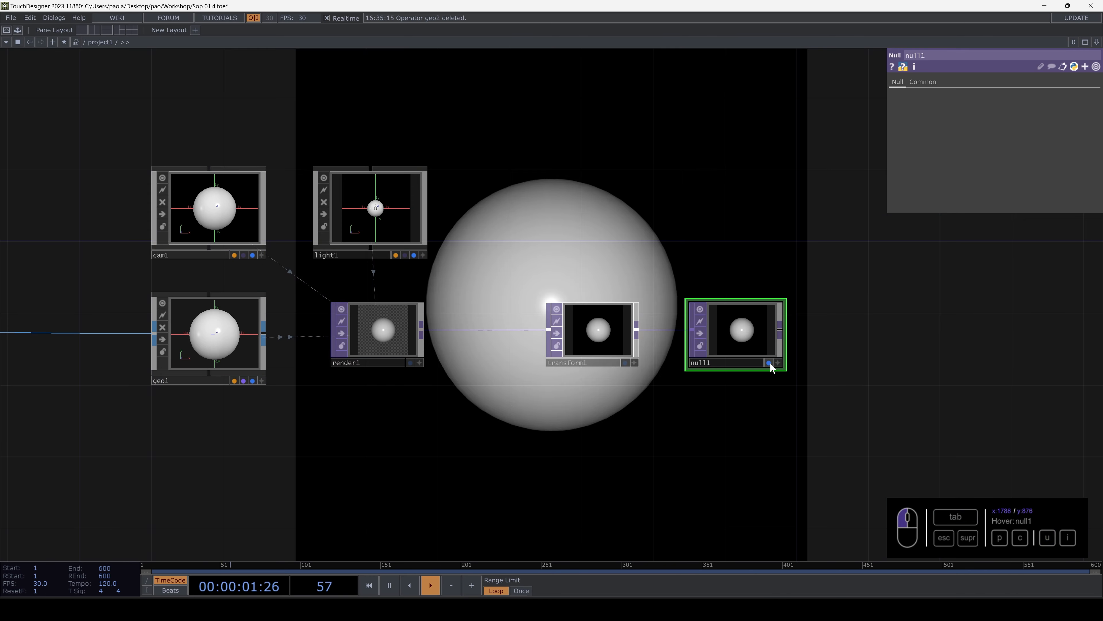
- Try feeding torus1 into a second Geometry COMP rendered alongside geo1, and delete that extra component
drag(460, 456, 782, 383)
scroll(563, 346, up, 3)
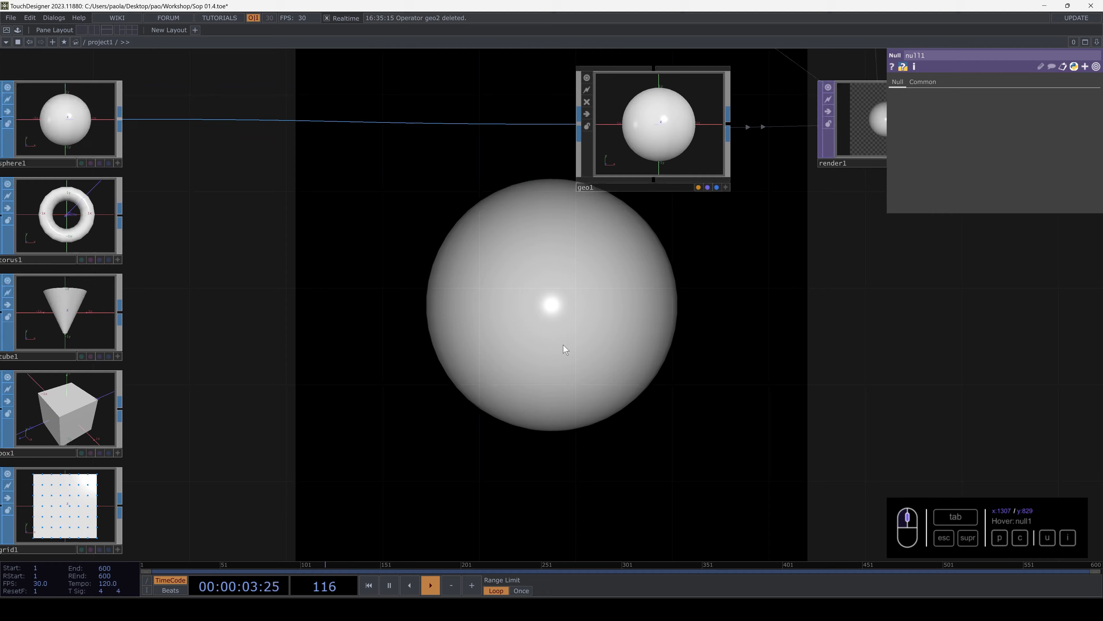
scroll(563, 346, down, 10)
drag(560, 332, 559, 308)
scroll(487, 283, up, 4)
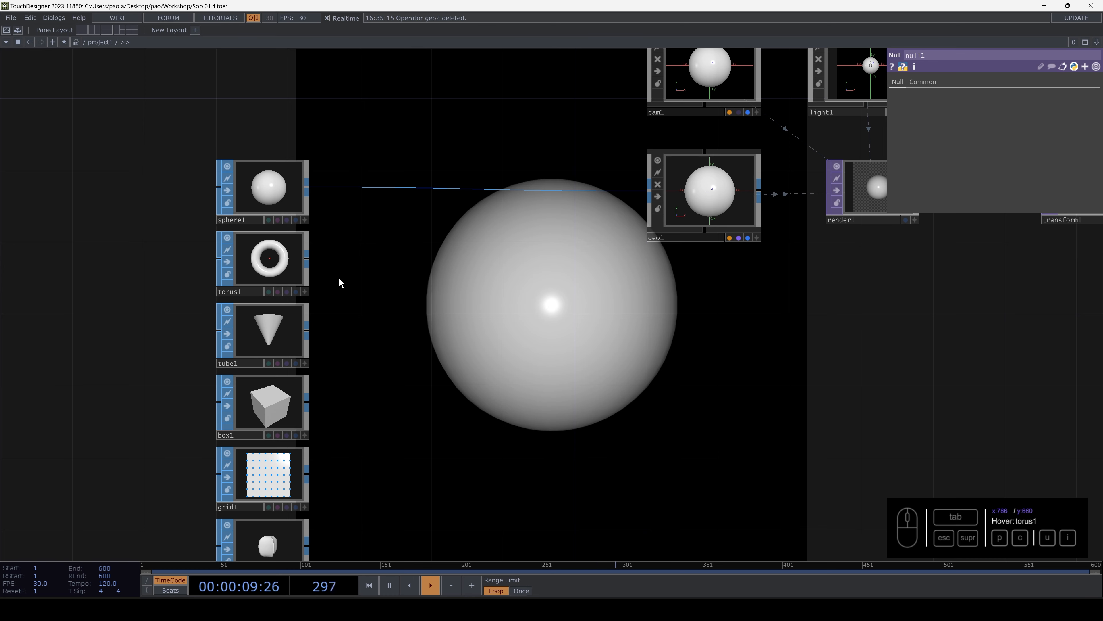
drag(307, 259, 318, 263)
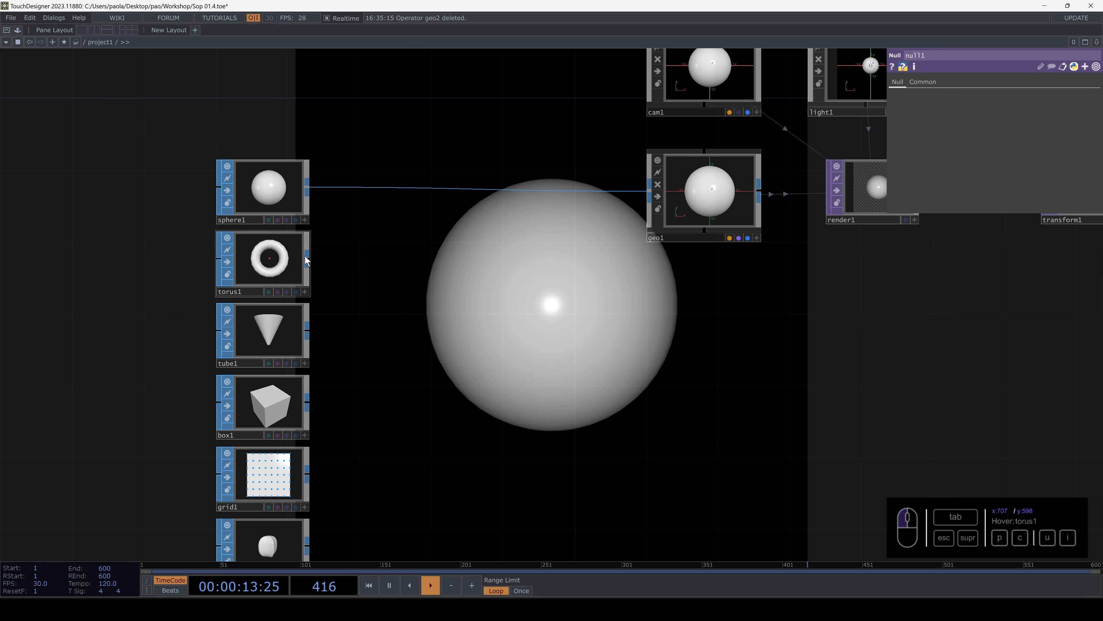
drag(310, 261, 547, 311)
drag(639, 322, 639, 321)
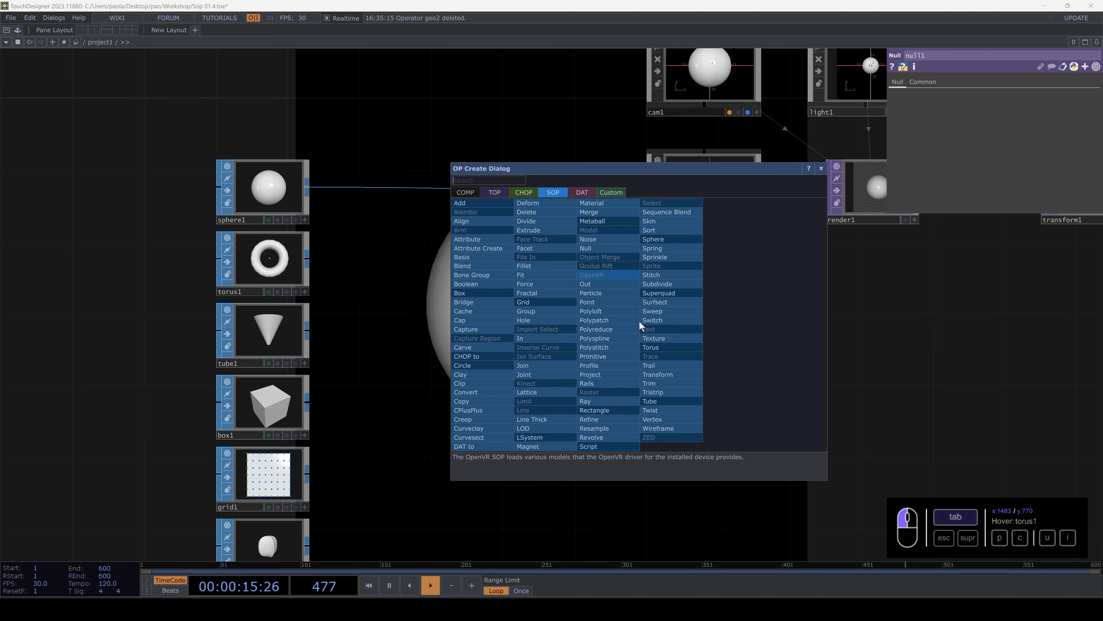
click(467, 192)
text(ge)
click(476, 277)
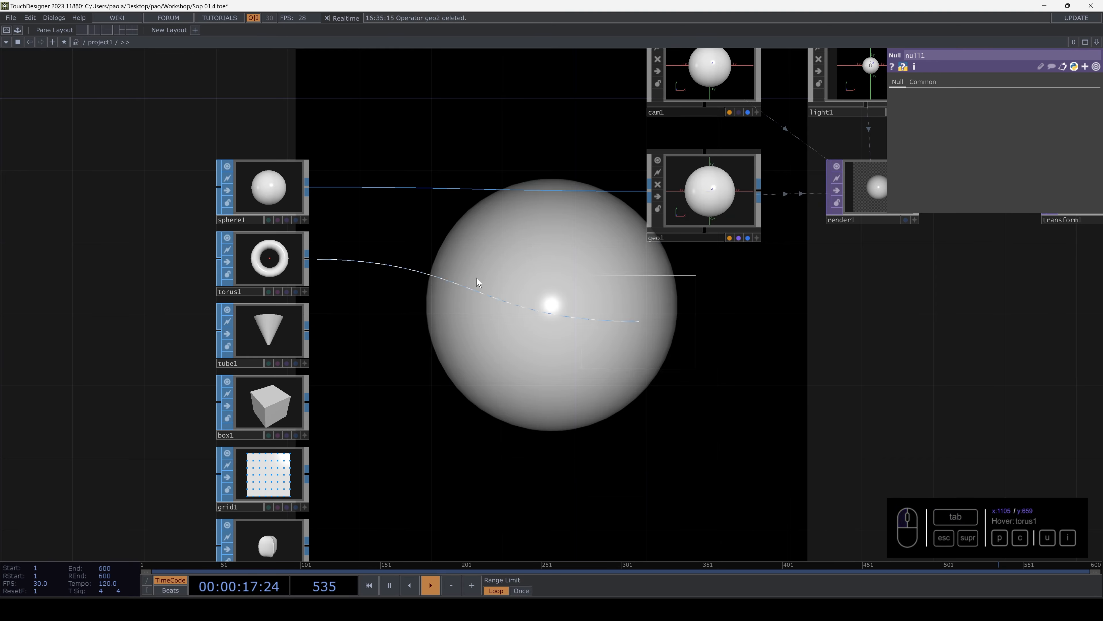
click(719, 319)
drag(851, 306, 672, 332)
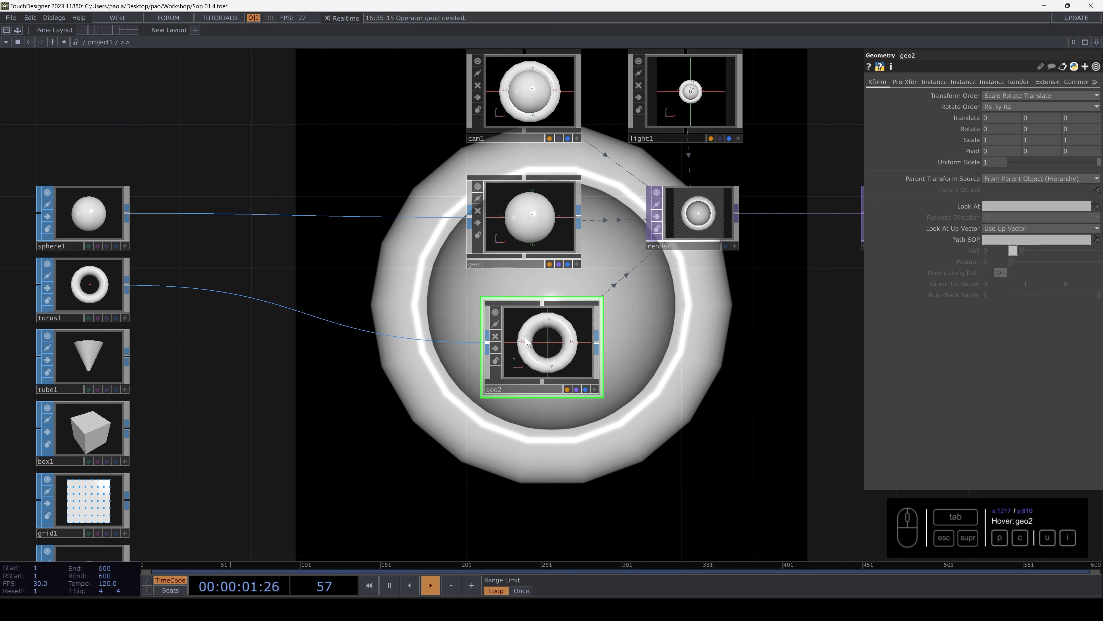
key(Delete)
- Insert a Merge SOP between sphere1 and geo1 and connect torus1 as its second input
drag(340, 273, 637, 308)
right_click(525, 248)
click(541, 236)
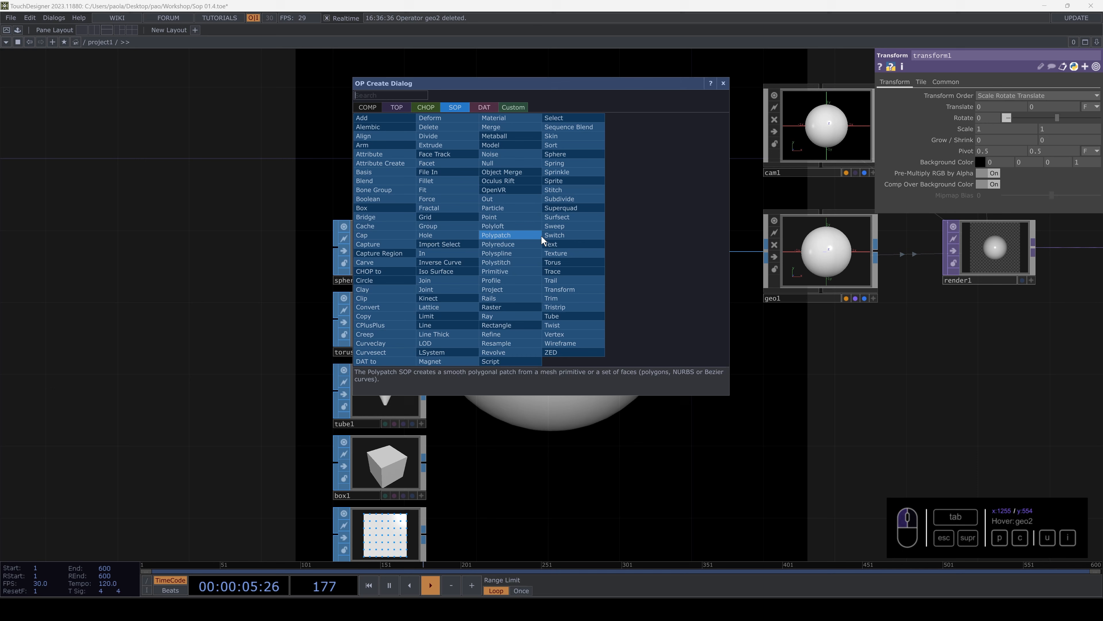
text(mer)
click(495, 128)
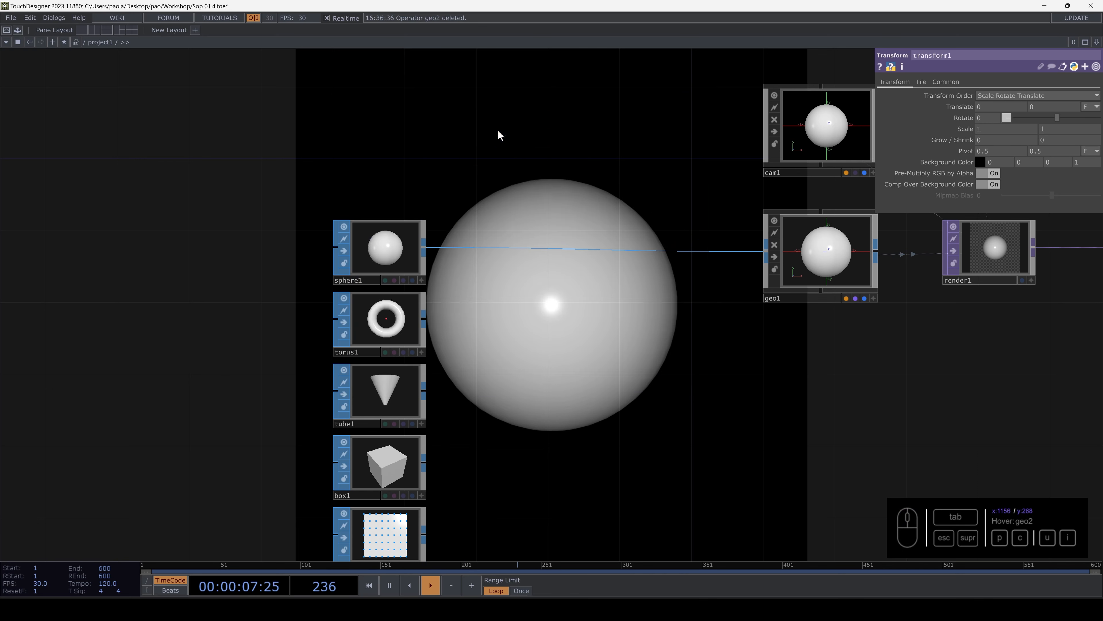
click(564, 250)
drag(426, 321, 505, 264)
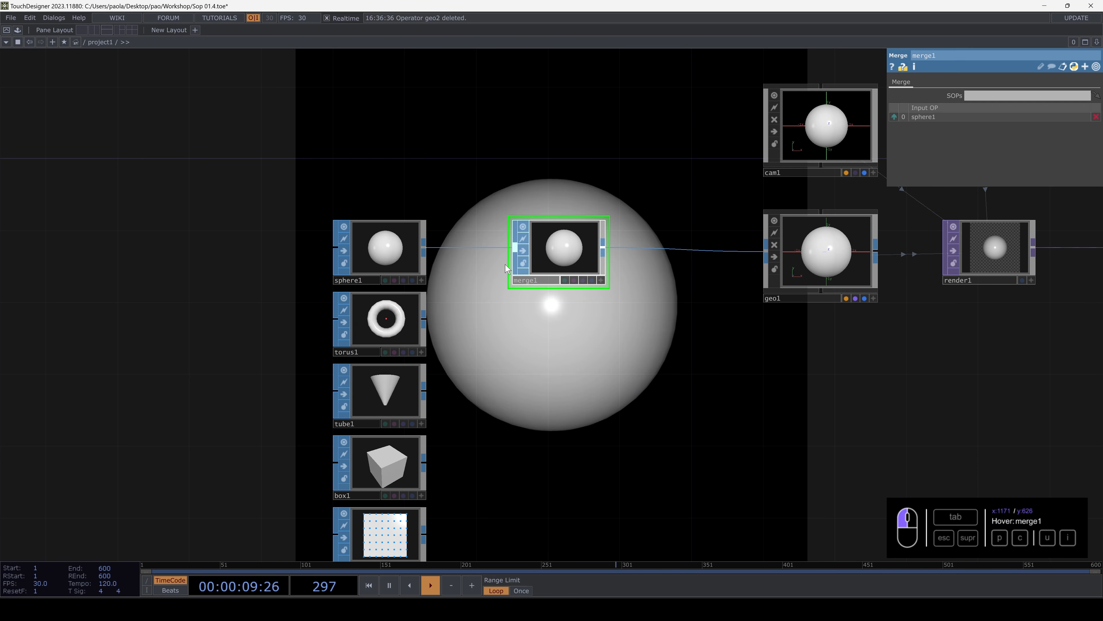
drag(431, 317, 506, 268)
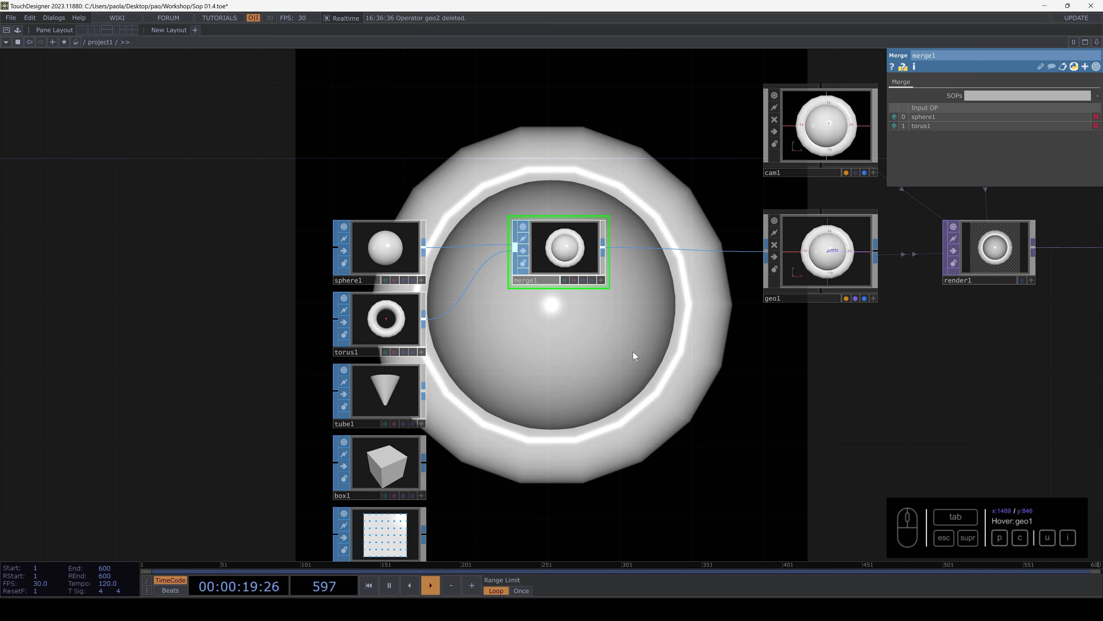
- Delete the Merge SOP that combines sphere1 and torus1
drag(633, 352, 574, 309)
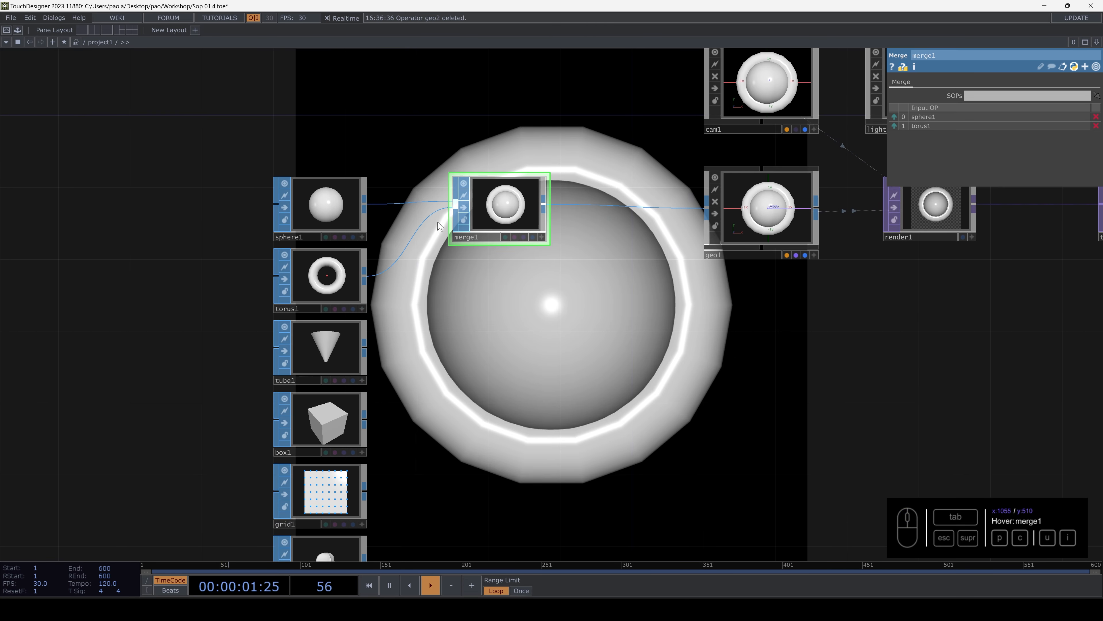
click(499, 210)
key(Delete)
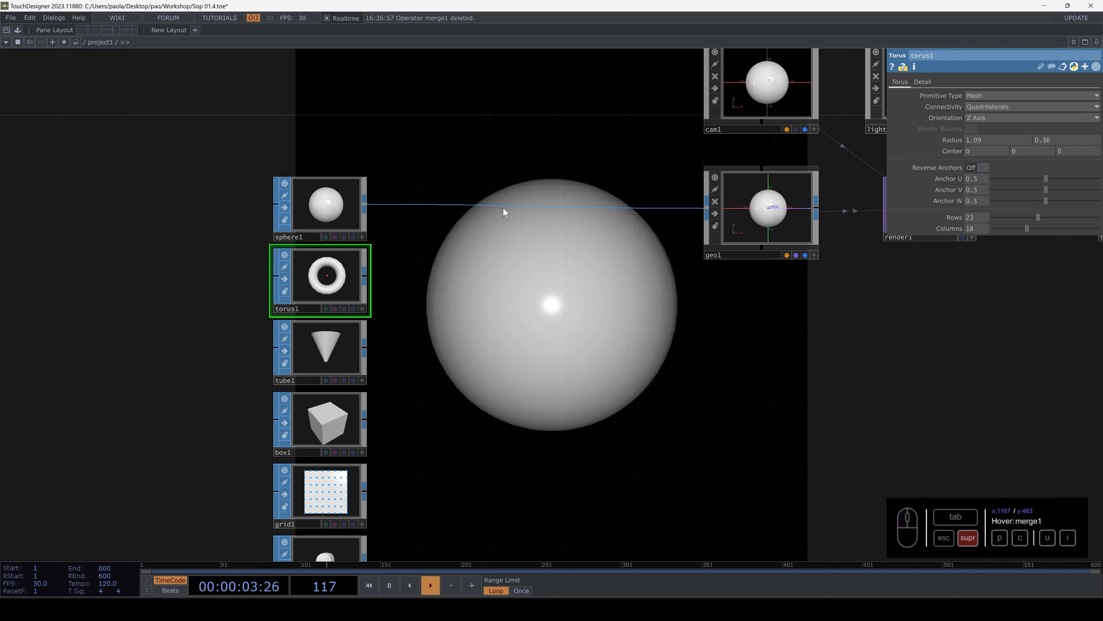
- Separate sphere1 and torus1 from the primitives column and wire torus1 into geo1 in place of sphere1
drag(480, 292, 559, 342)
scroll(470, 278, up, 3)
scroll(469, 278, down, 3)
scroll(471, 279, down, 3)
drag(478, 324, 375, 260)
drag(464, 288, 347, 351)
drag(403, 272, 467, 284)
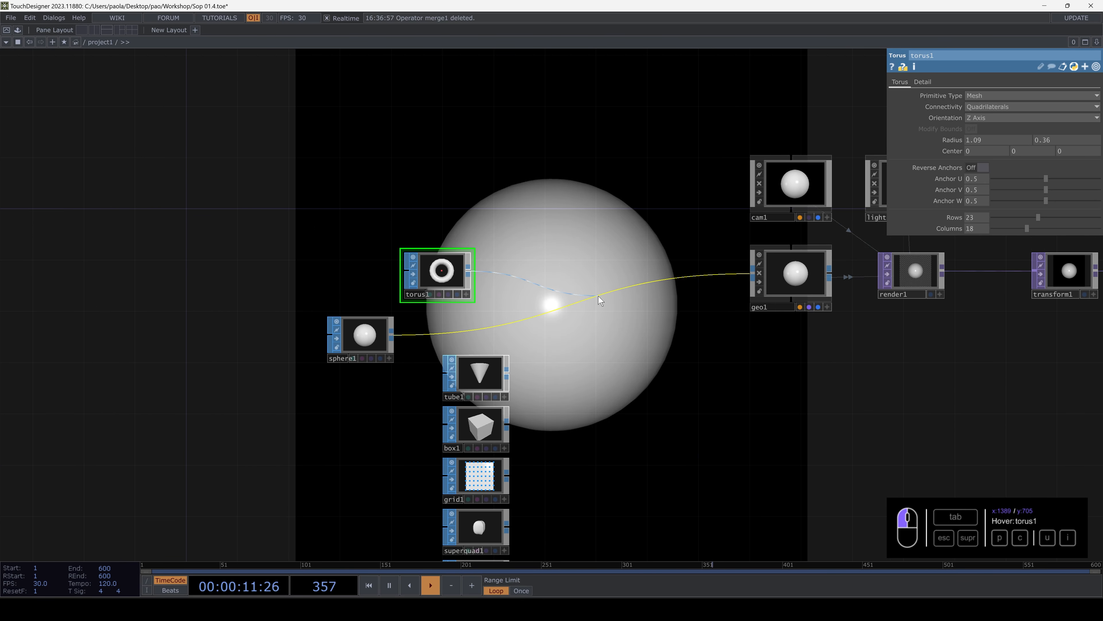
drag(599, 296, 497, 281)
- Stack torus1 and sphere1 above the other primitives and move the whole column farther away from geo1
drag(379, 343, 494, 330)
drag(350, 291, 376, 164)
right_drag(375, 164, 554, 505)
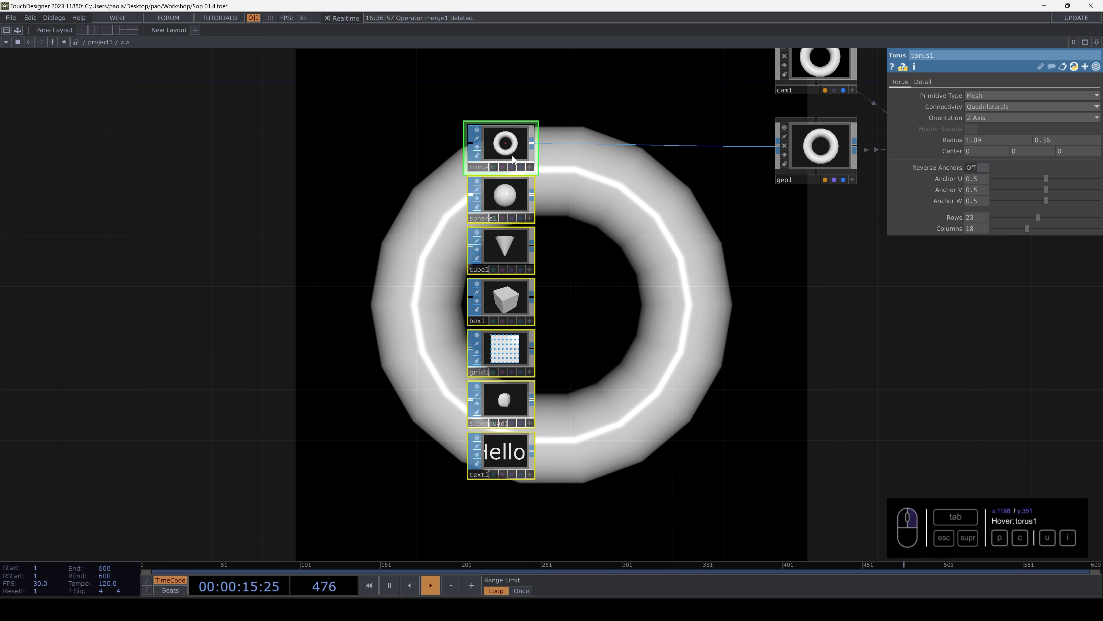
drag(504, 150, 363, 150)
scroll(431, 112, up, 5)
drag(426, 129, 422, 236)
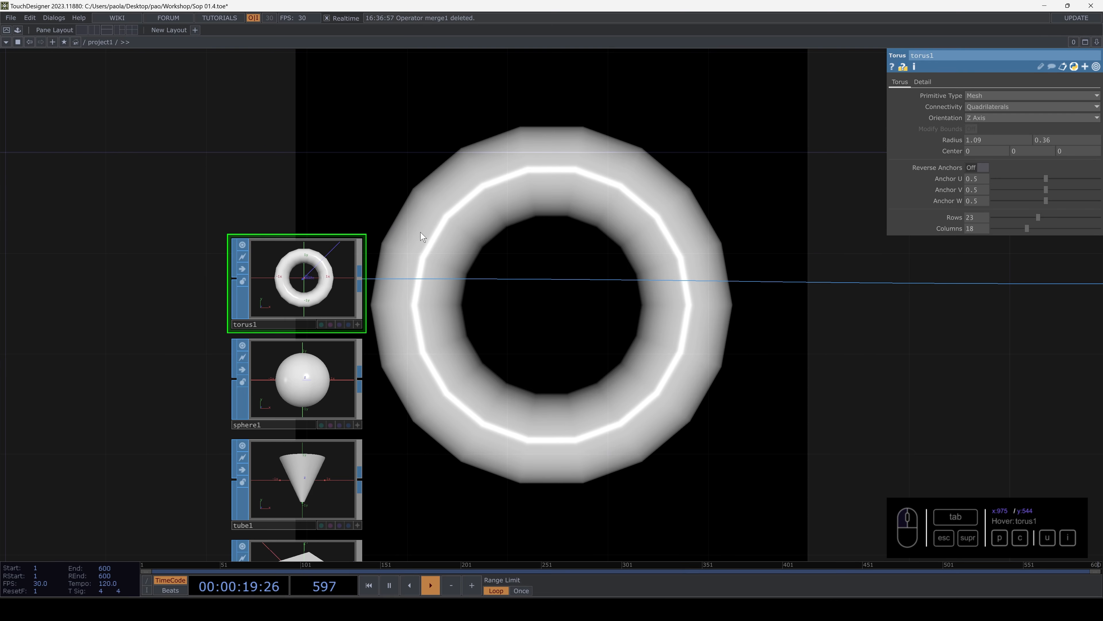
key(Tab)
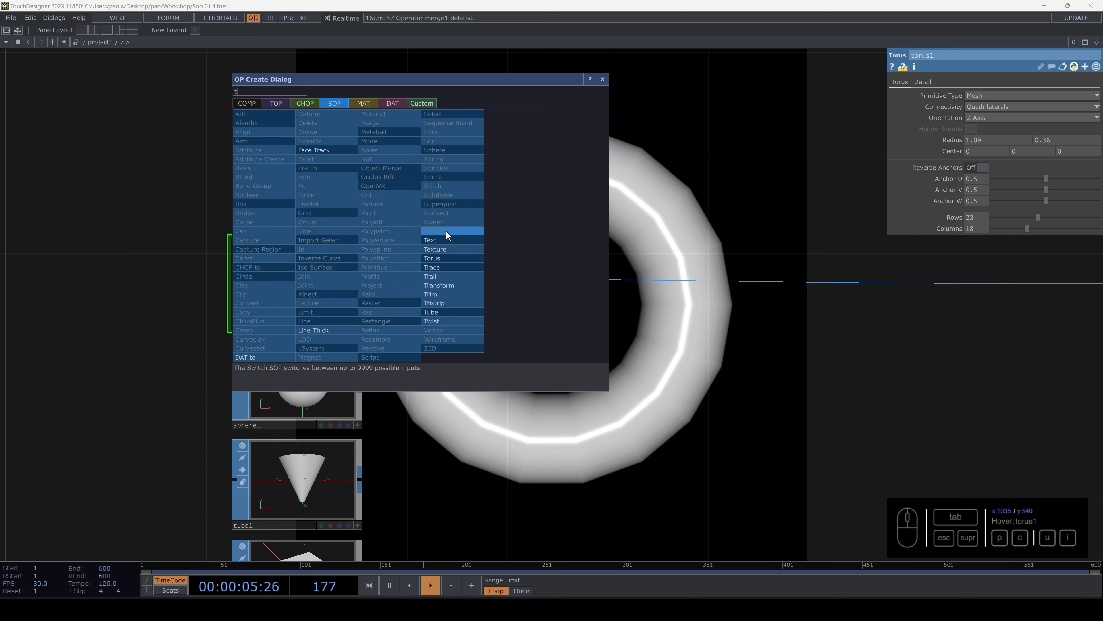
click(440, 321)
key(Escape)
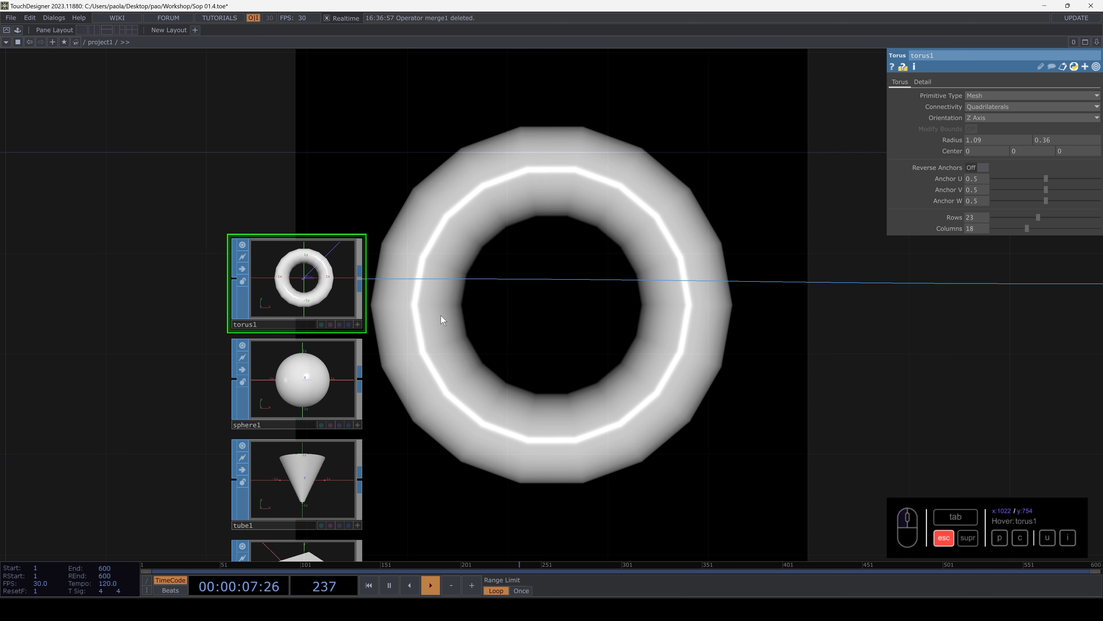
- Add a Twist SOP fed by torus1, route its output into geo1, and align it with torus1
key(Tab)
text(t)
click(454, 404)
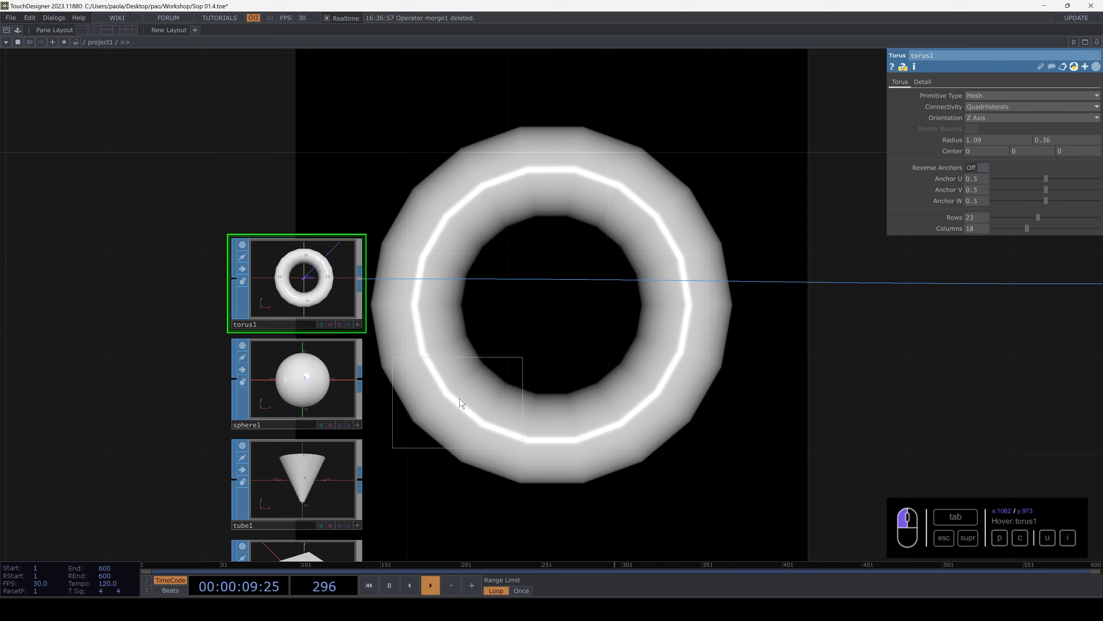
click(489, 303)
drag(362, 281, 460, 303)
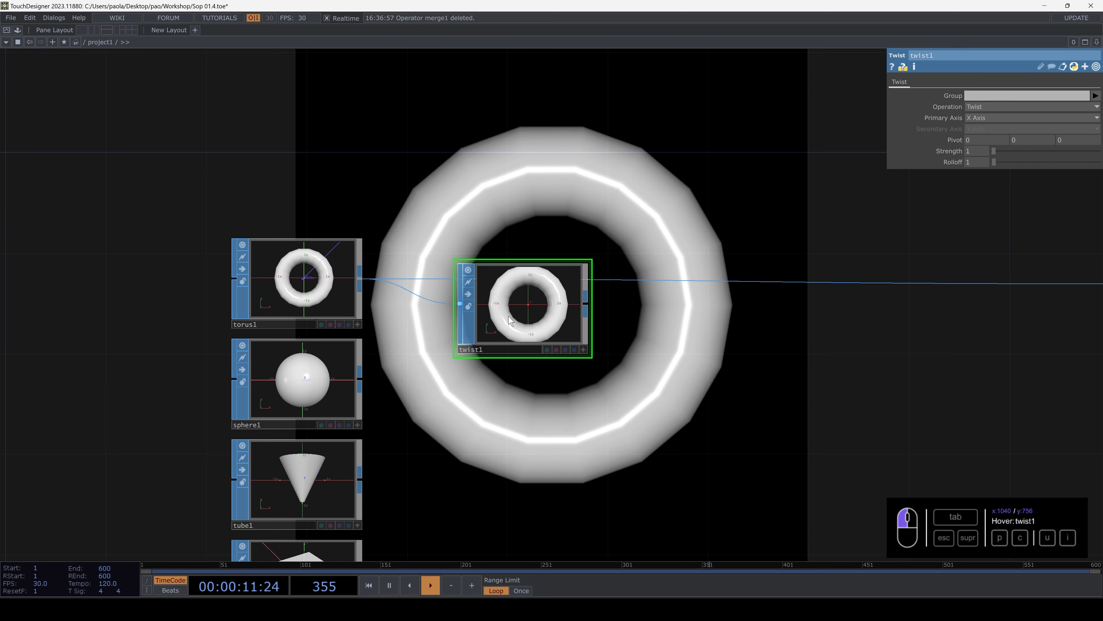
drag(584, 303, 642, 280)
drag(547, 299, 546, 275)
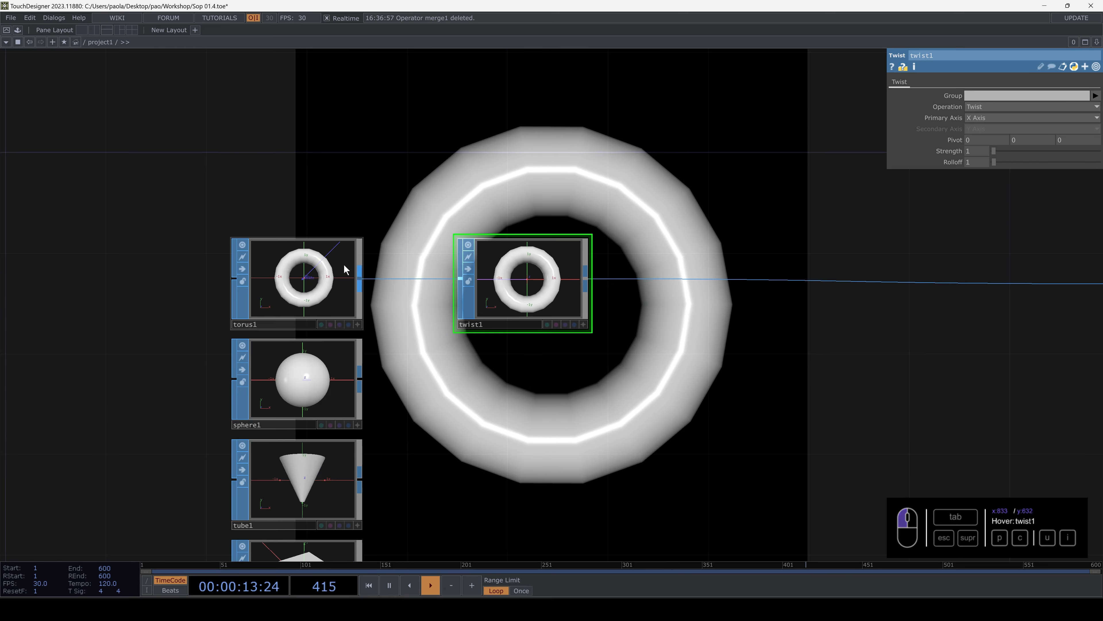
- Reduce torus1 to 14 columns and adjust its row count
click(344, 264)
drag(635, 121, 713, 262)
drag(1039, 216, 1019, 228)
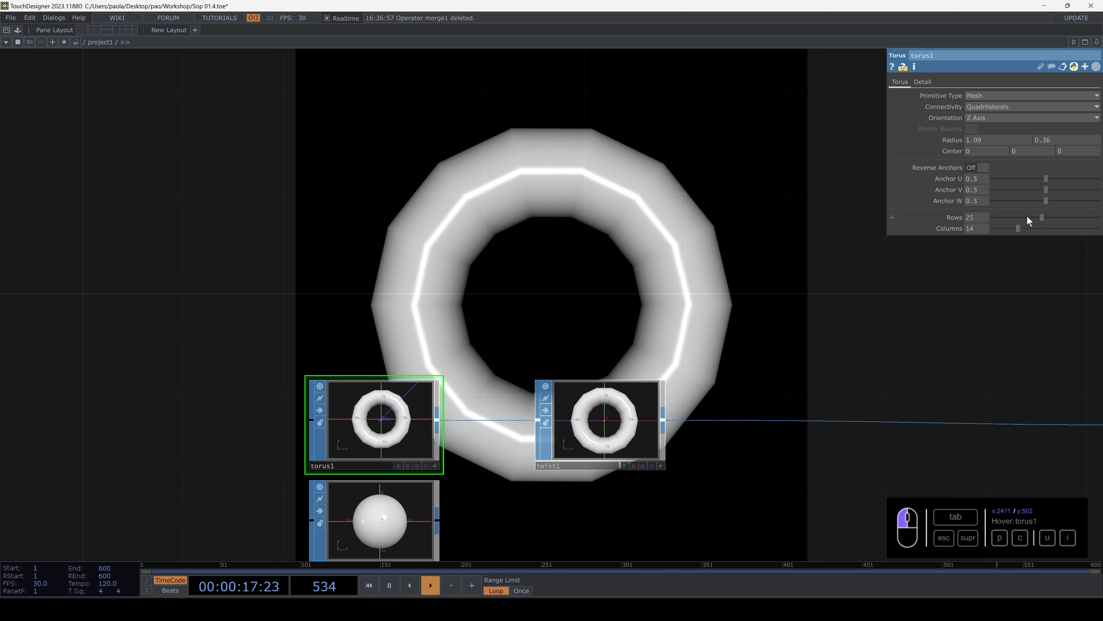
- Increase the Strength of twist1 until the torus is strongly twisted around the X axis
click(604, 419)
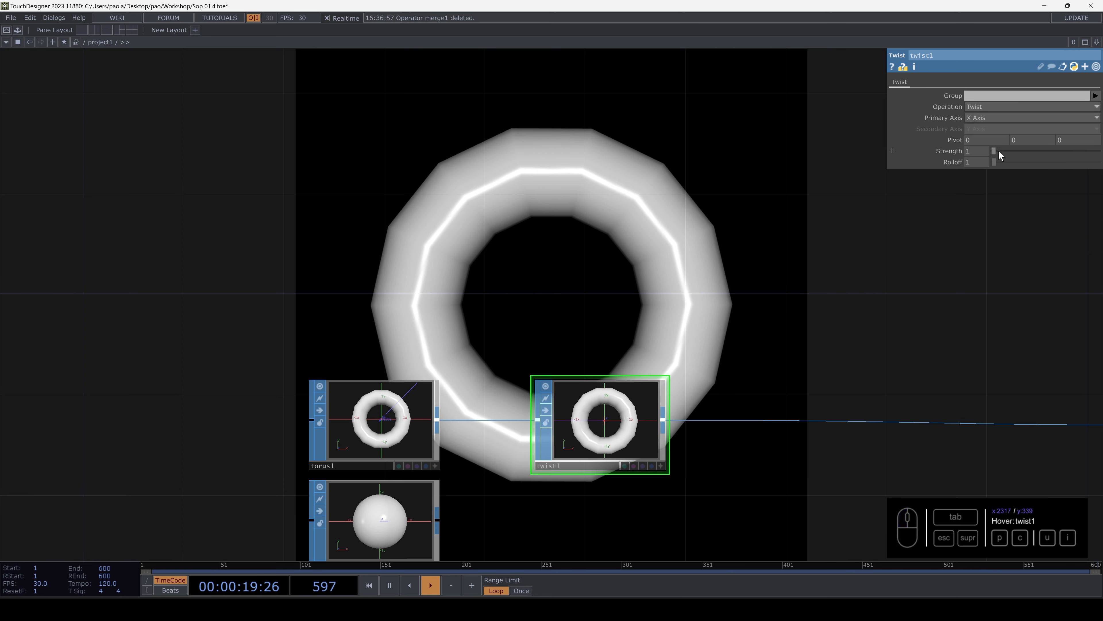
drag(998, 152, 1037, 146)
drag(642, 227, 687, 272)
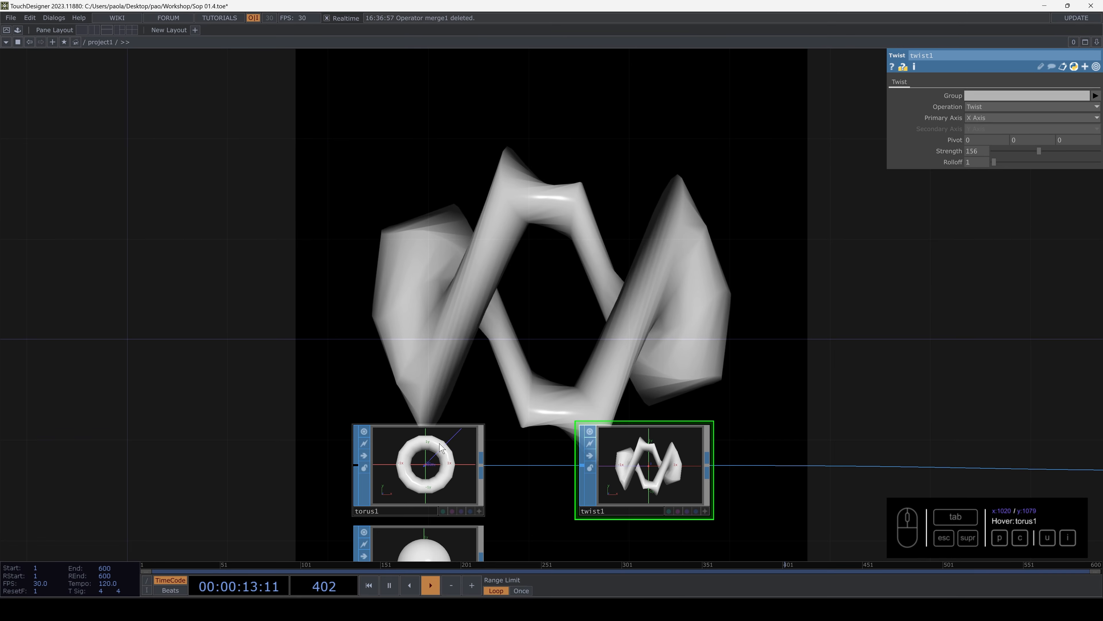
- Set torus1 to 16 rows and 50 columns to smooth the twisted shape
click(428, 471)
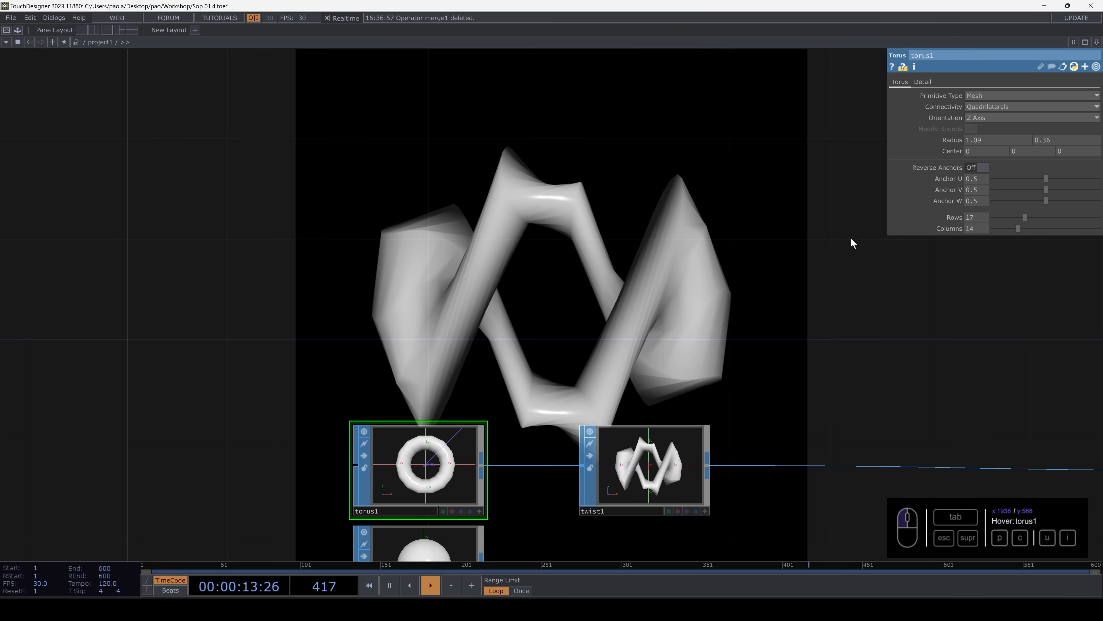
mouse_move(1025, 217)
mouse_down()
mouse_move(1099, 218)
mouse_move(1027, 229)
mouse_up()
drag(1097, 218, 1024, 217)
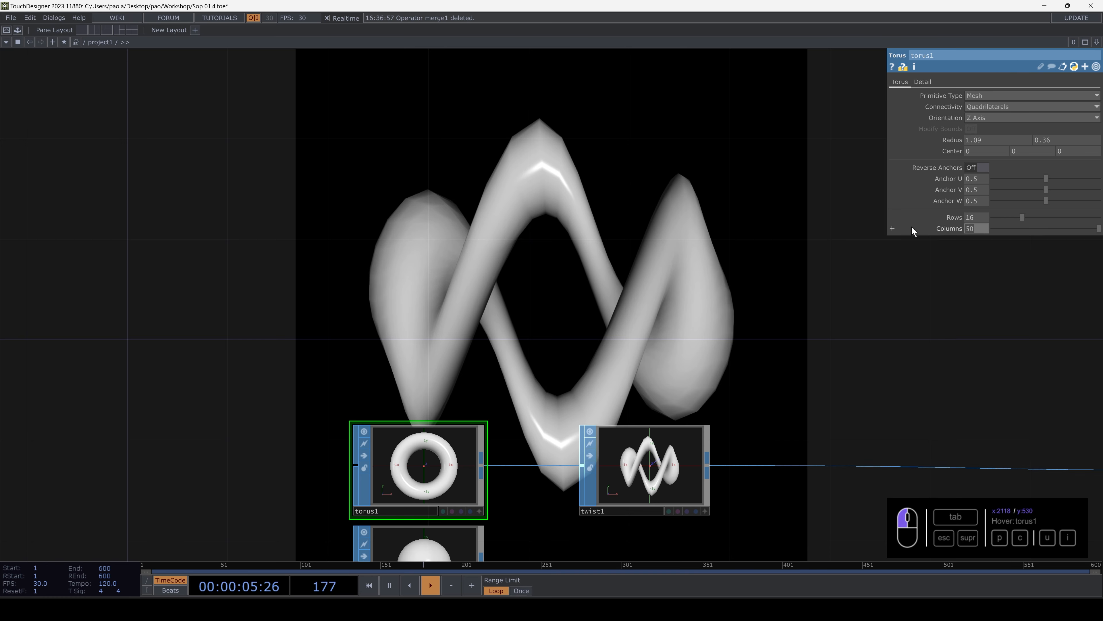
- Try 100 columns on torus1, and raise the column count to 200
text(100)
key(Return)
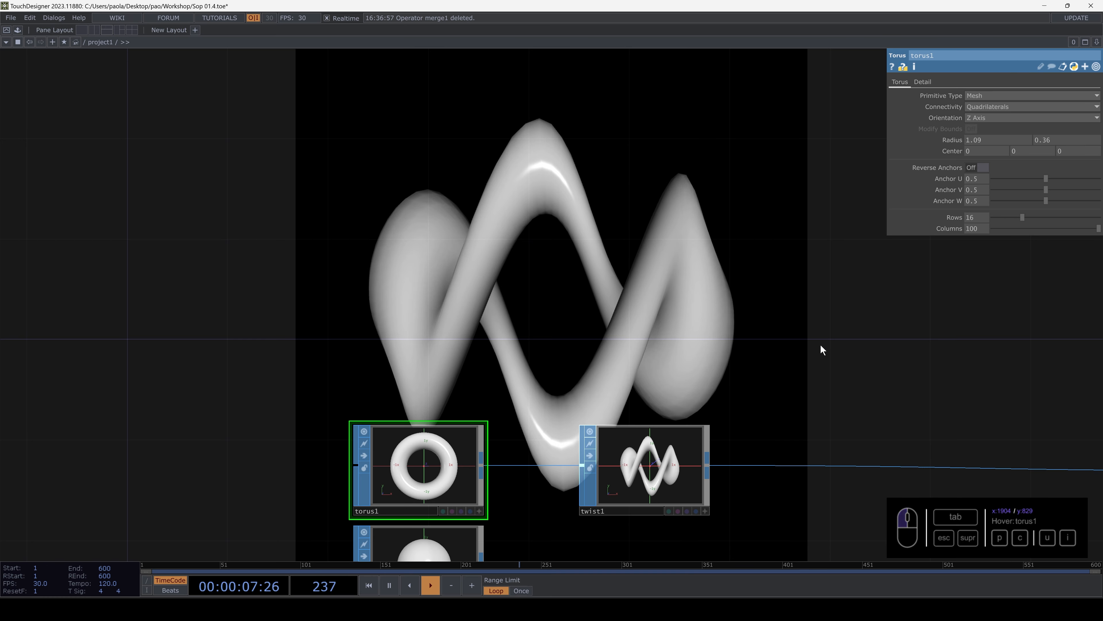
text(200)
key(Return)
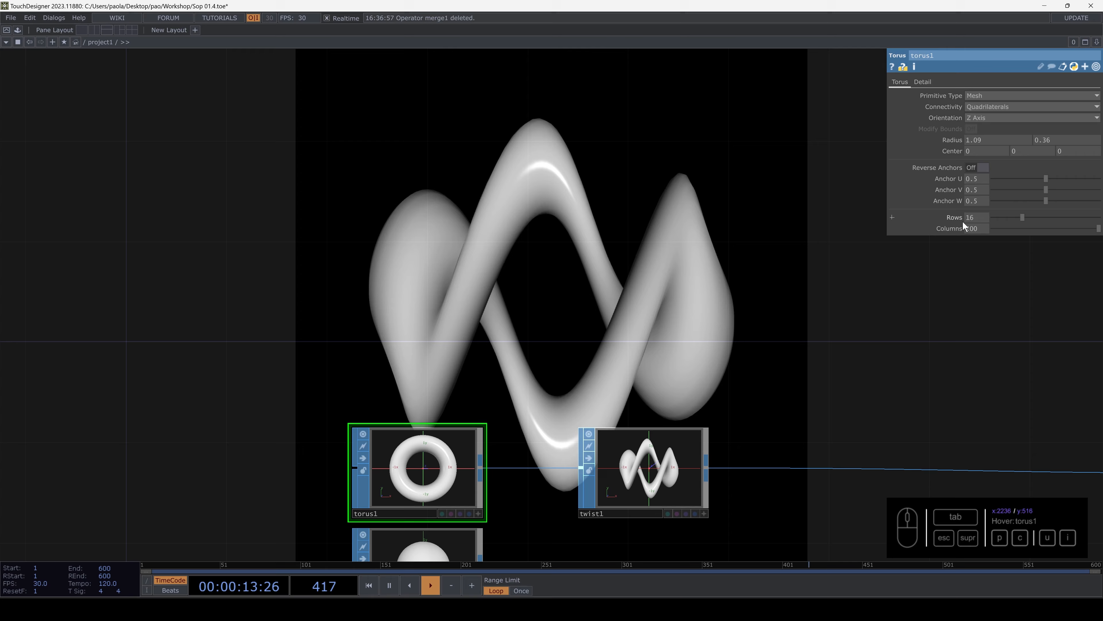
drag(858, 331, 816, 305)
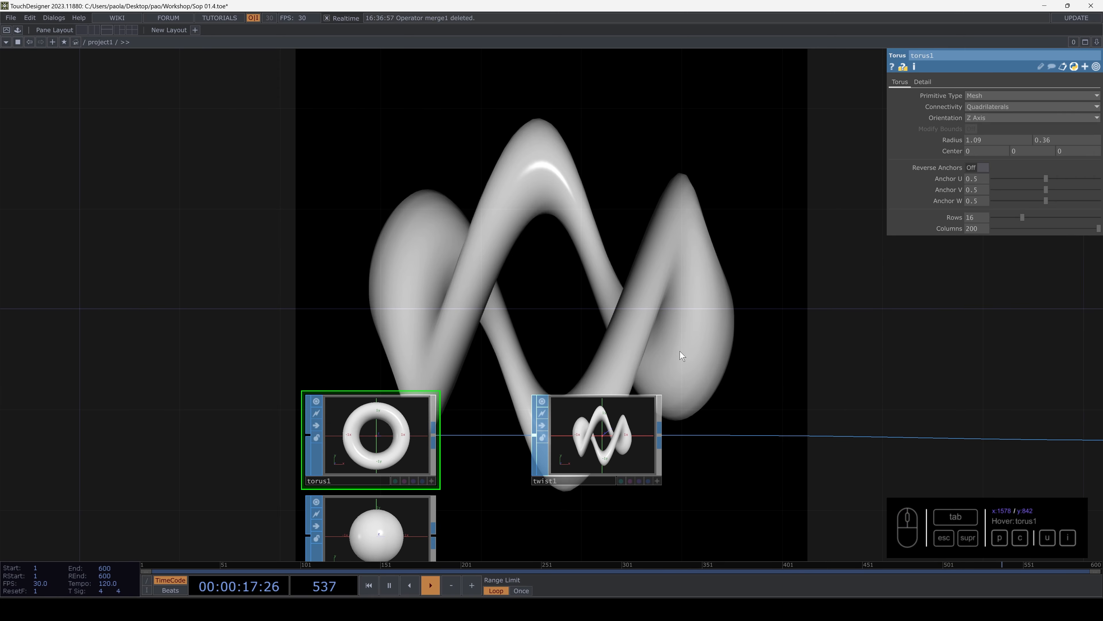
drag(680, 351, 628, 262)
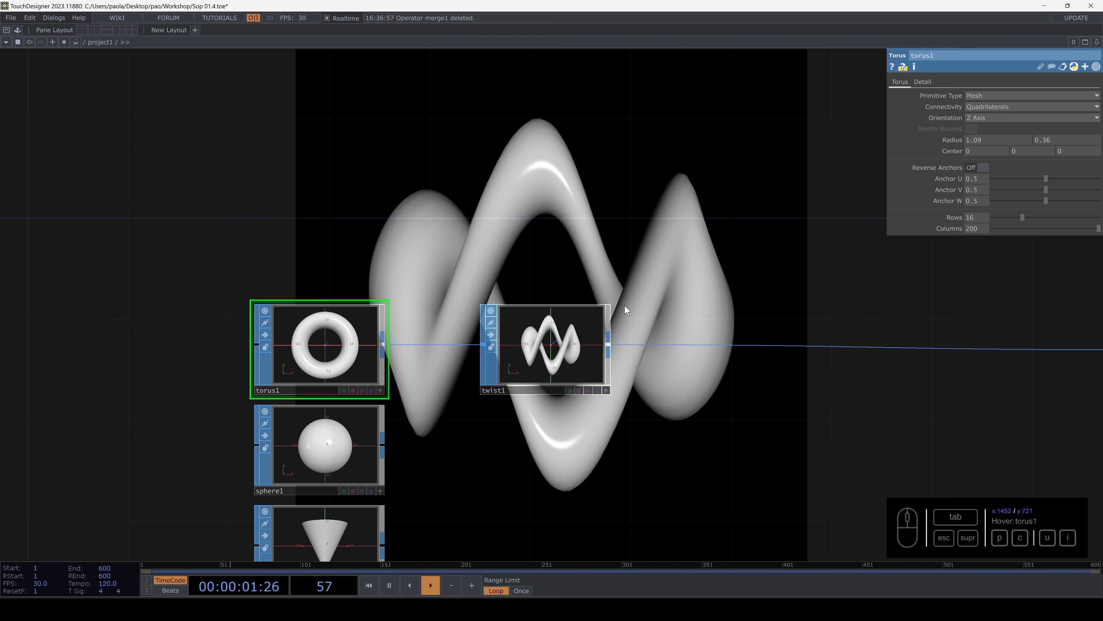
- Set twist1's Strength to 141 and try the Y Axis and Z Axis as its primary axis
click(574, 344)
drag(587, 271, 596, 336)
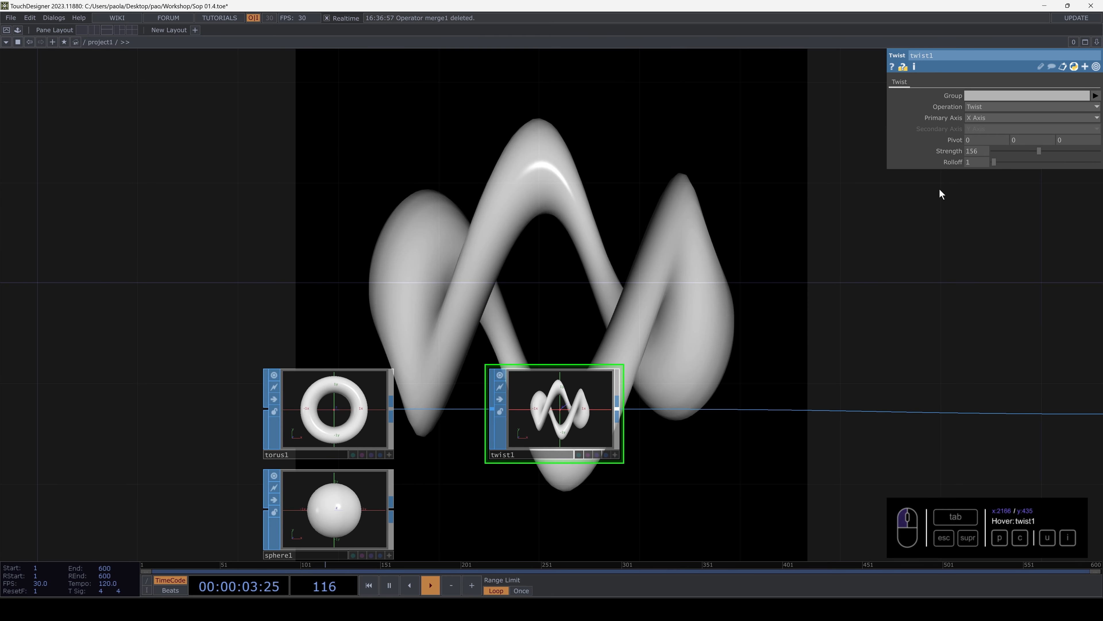
drag(1037, 151, 1014, 156)
click(971, 120)
click(971, 137)
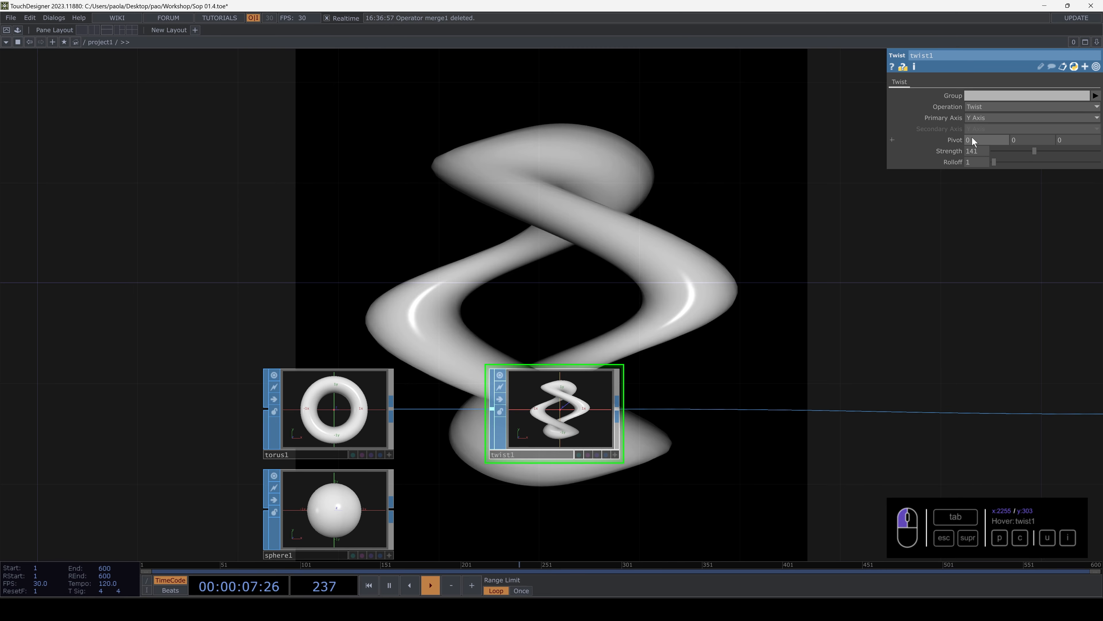
click(985, 118)
click(978, 148)
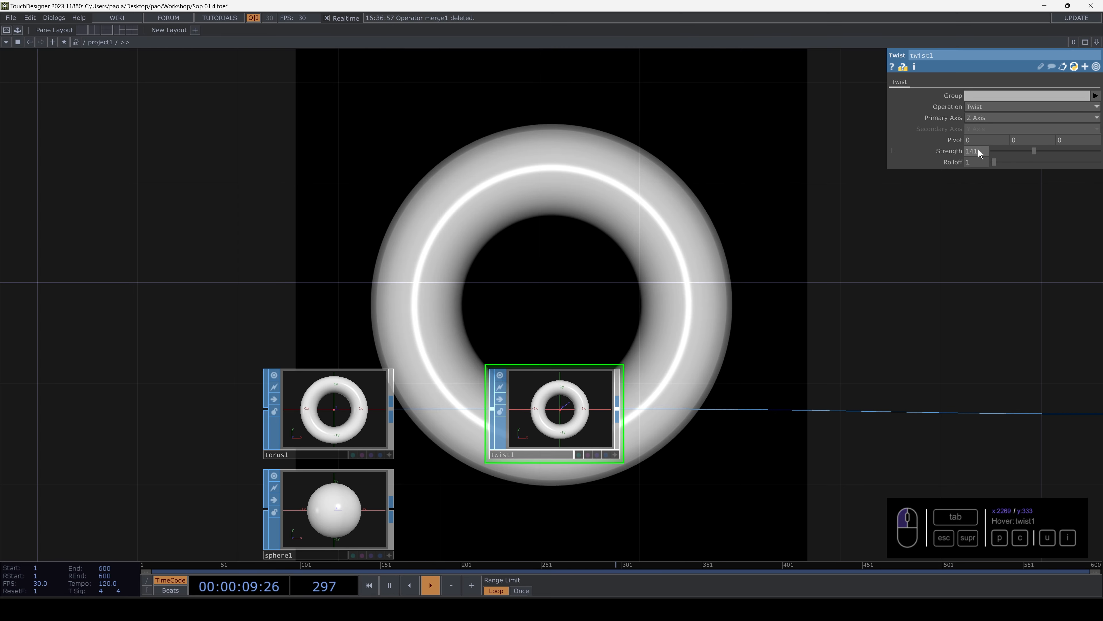
- Return twist1's primary axis to X Axis, with Rolloff 2.7 and Strength 113
click(982, 118)
click(976, 128)
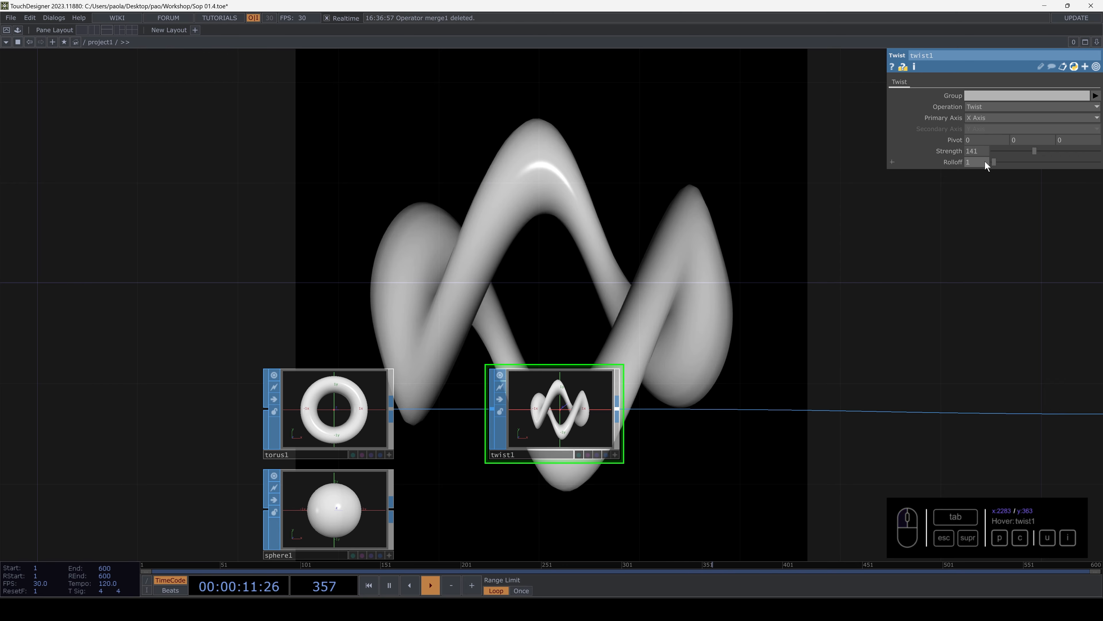
drag(992, 162, 1027, 151)
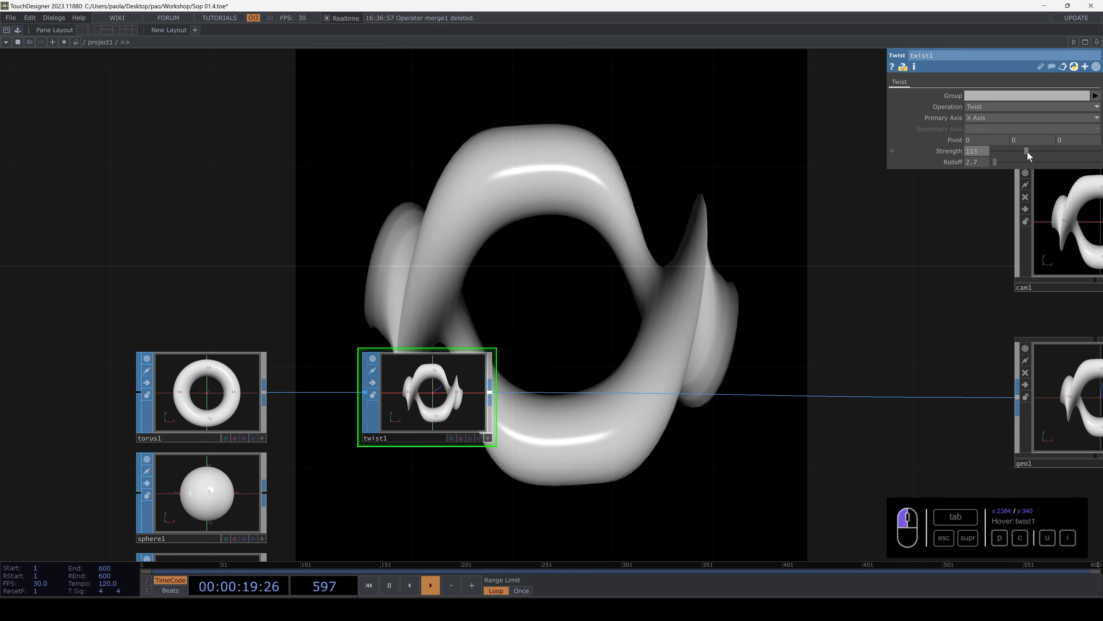
- Insert a second Twist SOP on the wire between twist1 and geo1, and bypass it
drag(584, 372, 620, 305)
right_click(593, 326)
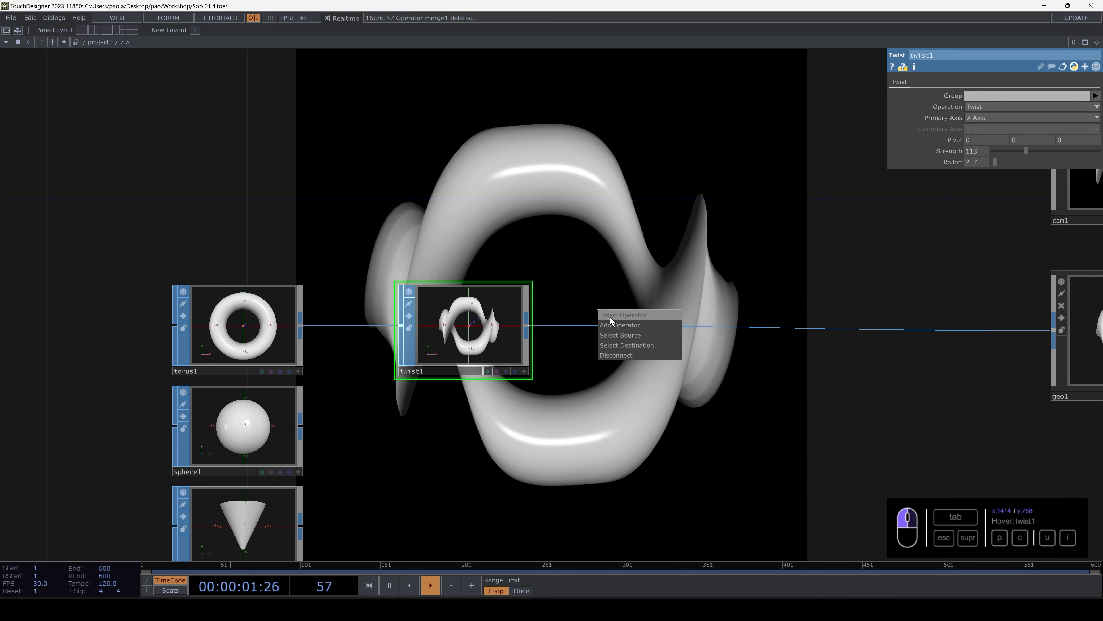
click(610, 316)
text(tw)
click(621, 405)
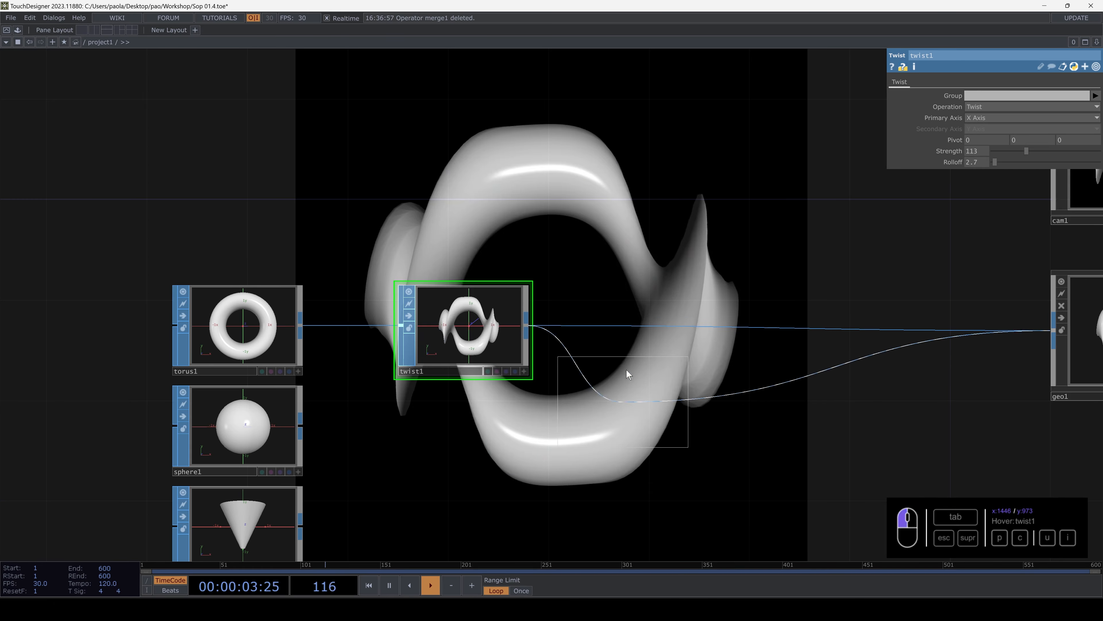
click(594, 324)
click(585, 316)
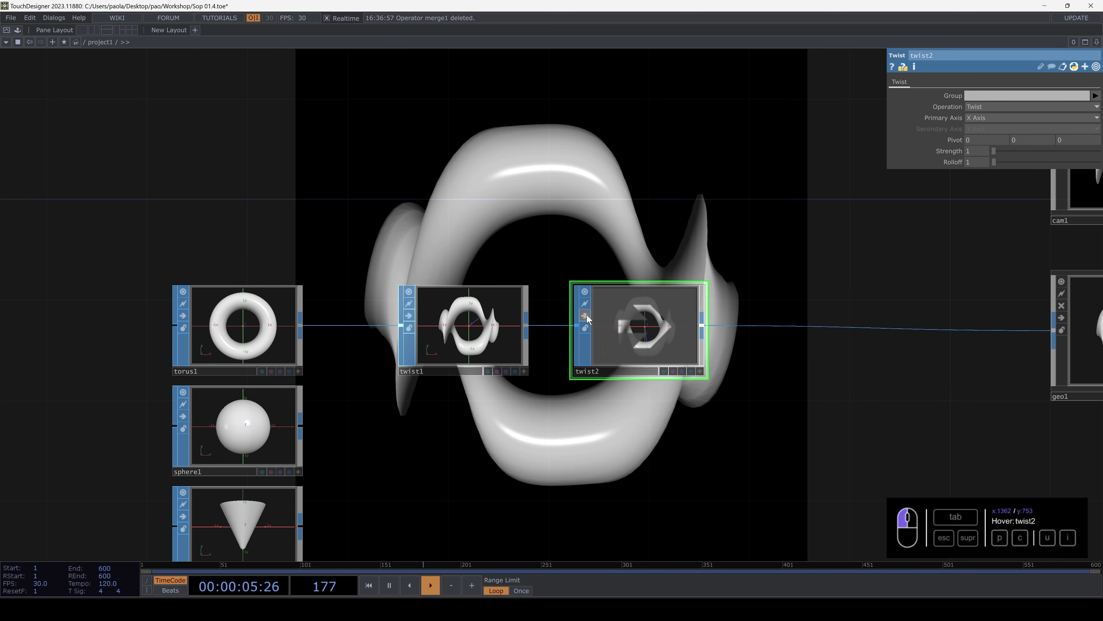
- Try the Bend operation on twist1 at a Strength of 65
drag(583, 252, 699, 290)
click(588, 405)
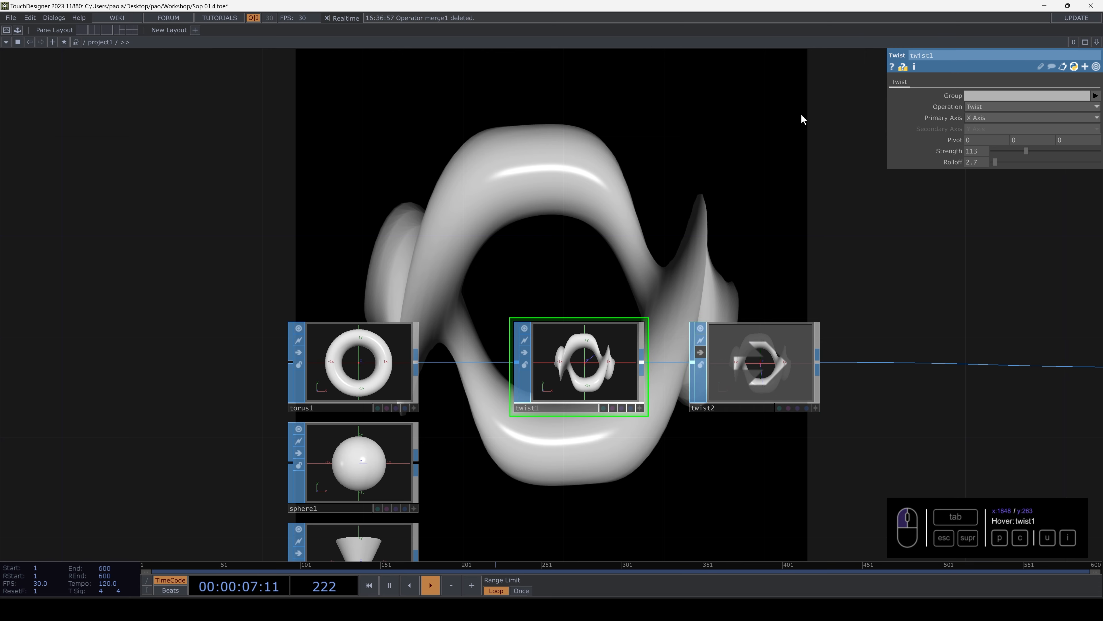
click(986, 108)
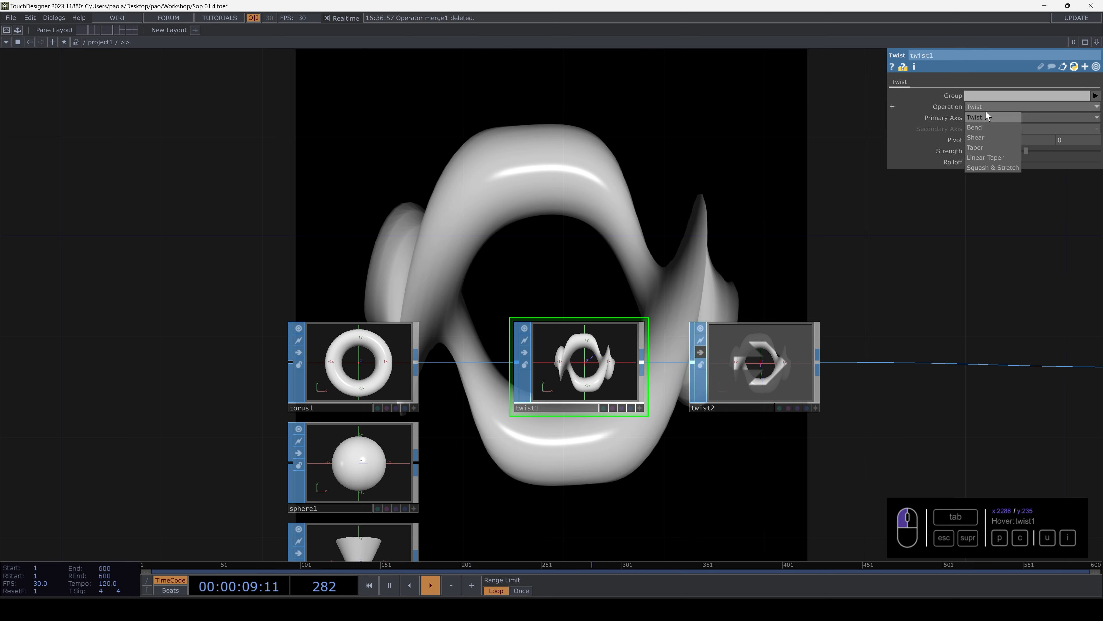
click(986, 127)
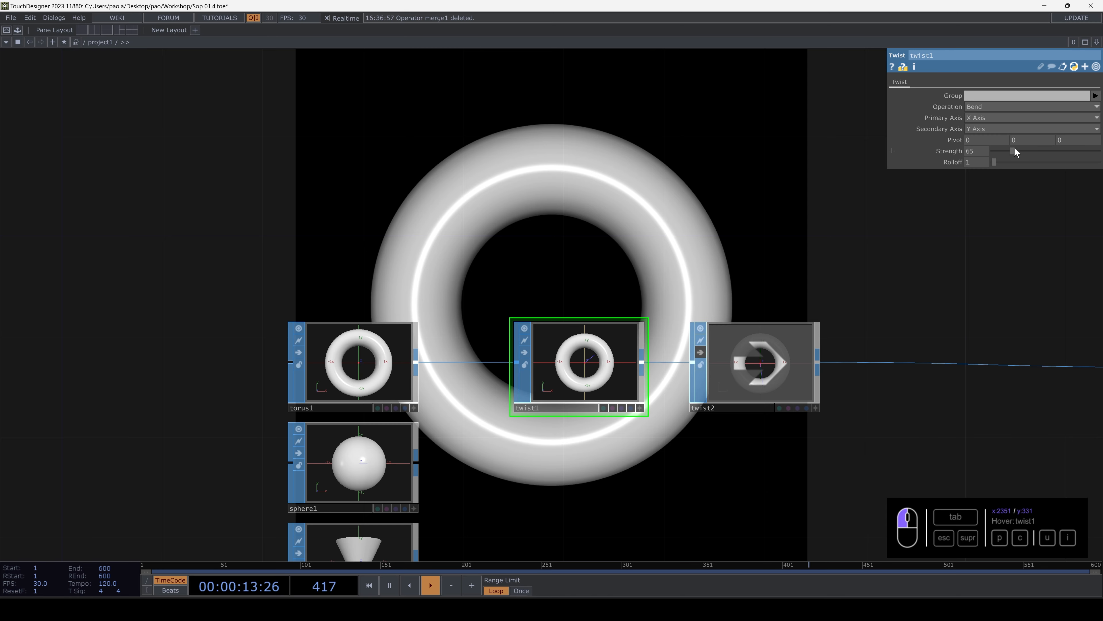
- Try the Shear operation on twist1 with a reduced Strength, and the Taper operation
click(972, 106)
click(975, 137)
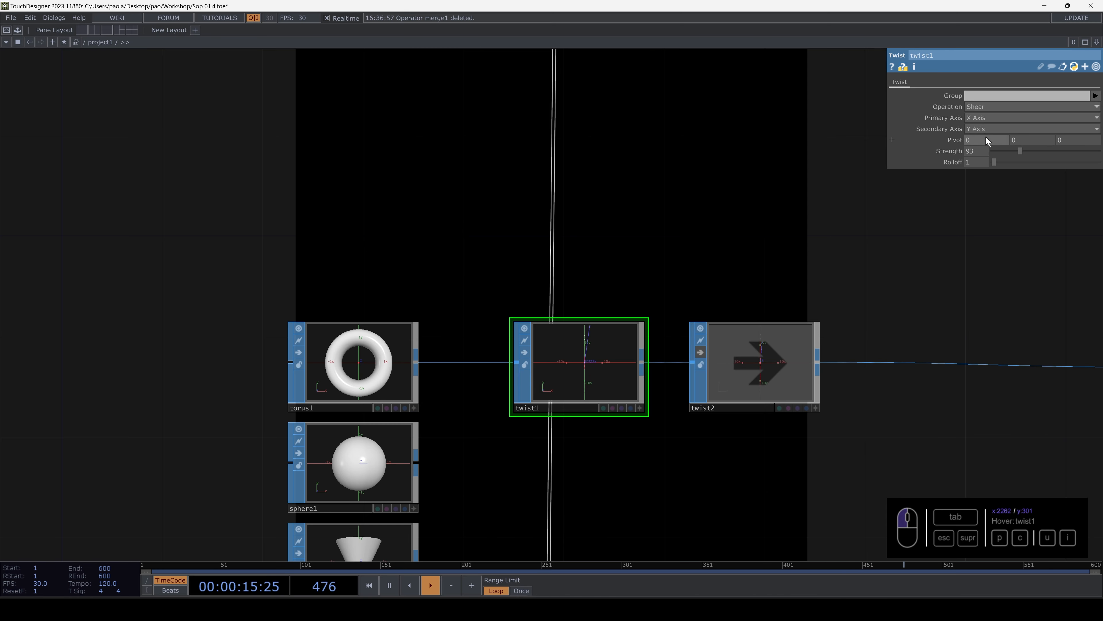
drag(1020, 149, 993, 154)
click(983, 109)
click(978, 148)
click(984, 108)
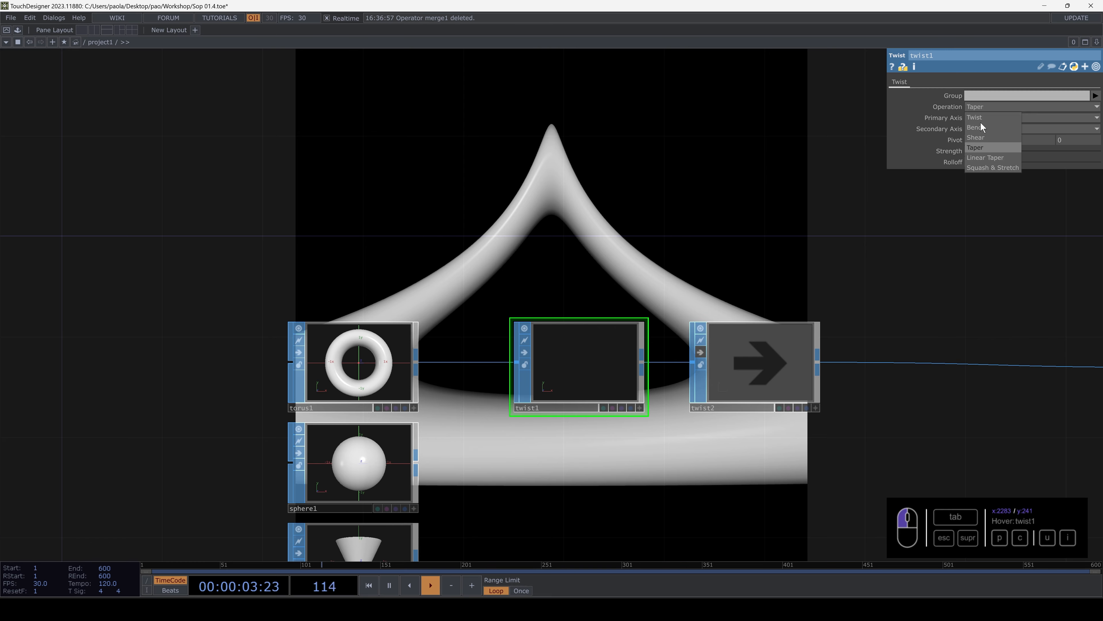
- Return twist1 to the Twist operation with a Strength of about 123 and a Rolloff of about 1.7
click(981, 116)
drag(998, 149, 1029, 148)
middle_drag(981, 160, 1014, 148)
- Turn off the bypass on twist2 and set it to the Bend operation with a Strength of about 140
drag(628, 273, 523, 278)
click(599, 358)
drag(626, 300, 600, 336)
click(630, 378)
drag(676, 328, 672, 387)
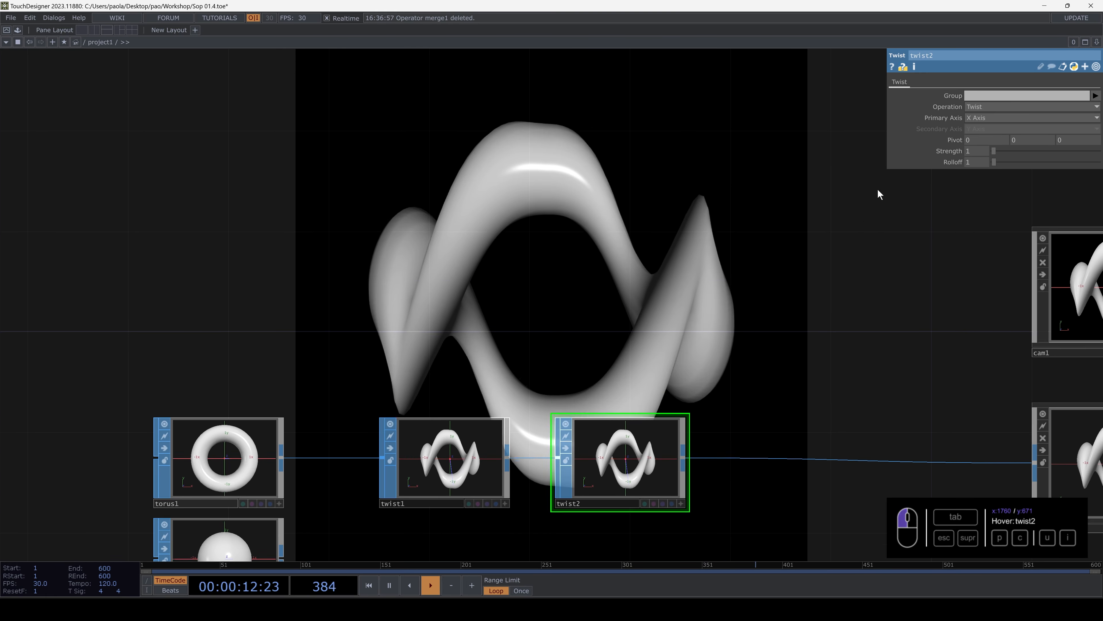
click(984, 106)
click(980, 123)
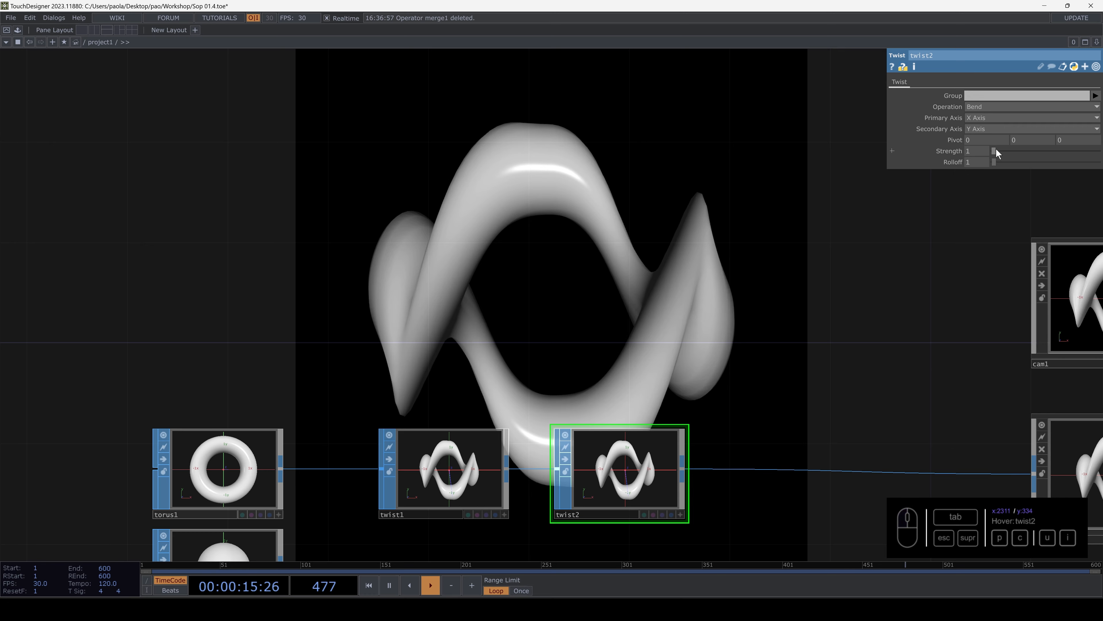
drag(996, 149, 1037, 152)
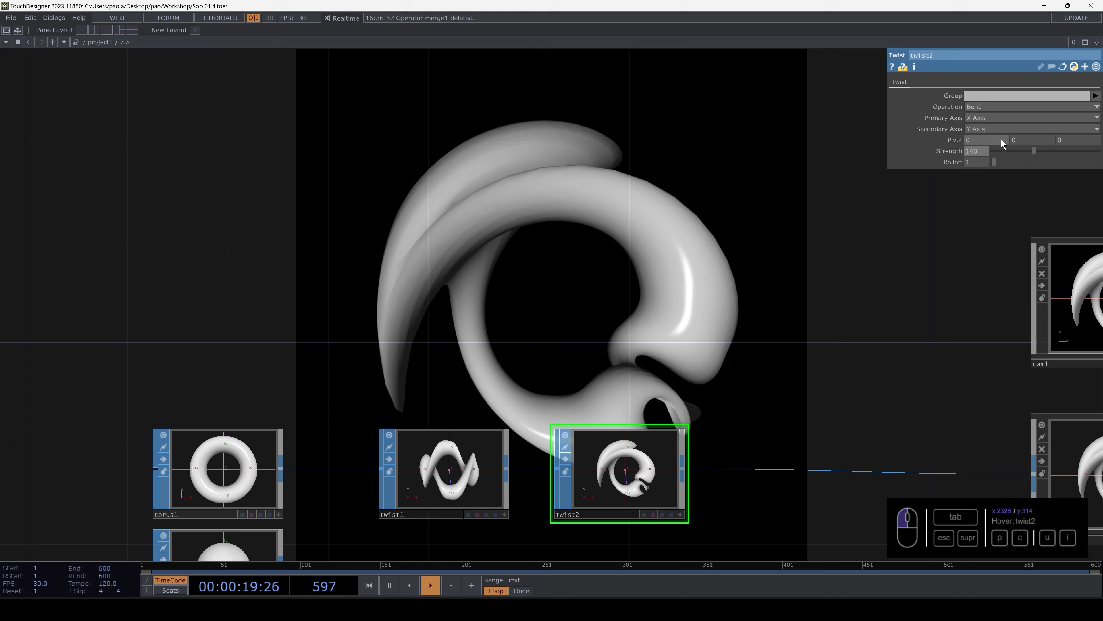
- Try Z Axis as twist2's secondary axis and lower its Strength to 65
click(984, 128)
click(980, 160)
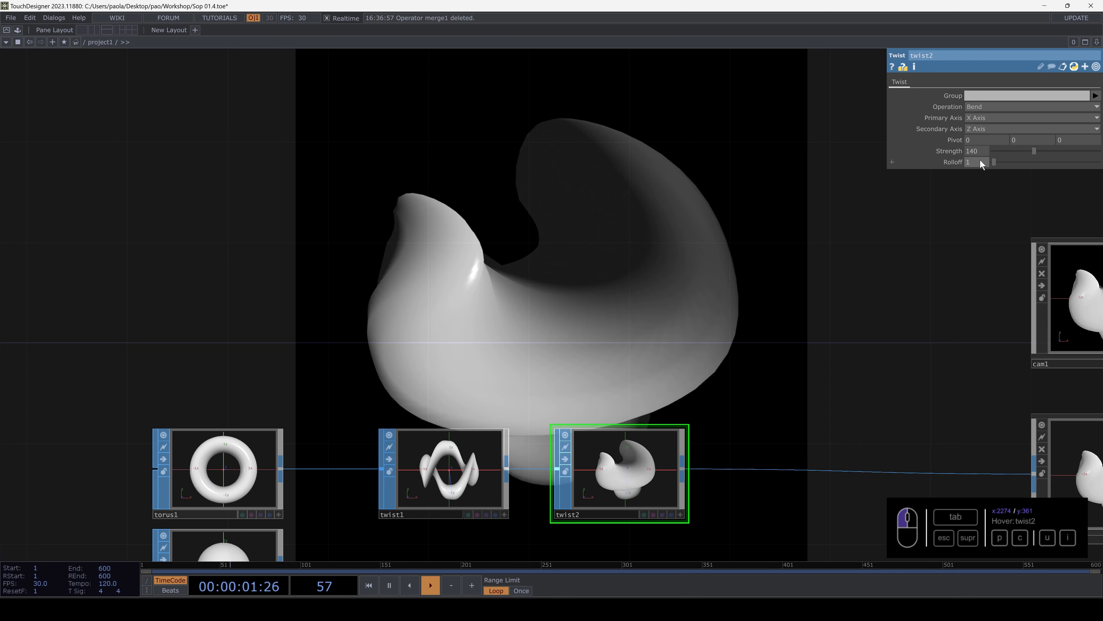
drag(1037, 148, 1009, 158)
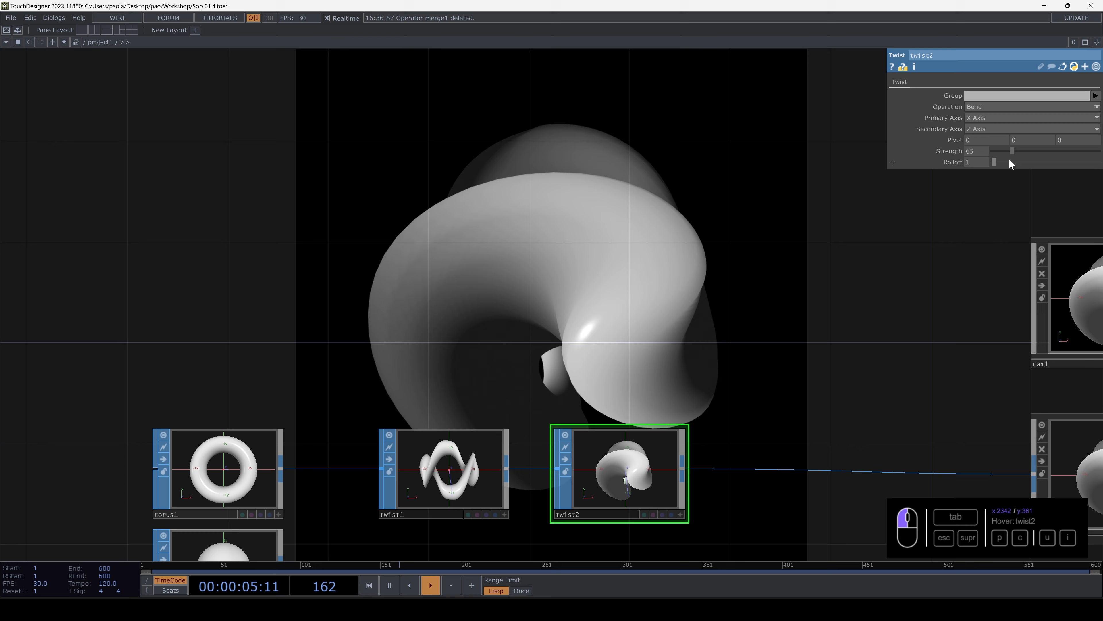
- Return twist2's secondary axis to Y Axis and set its Rolloff to 4.4 and Strength to 70
click(989, 128)
click(975, 147)
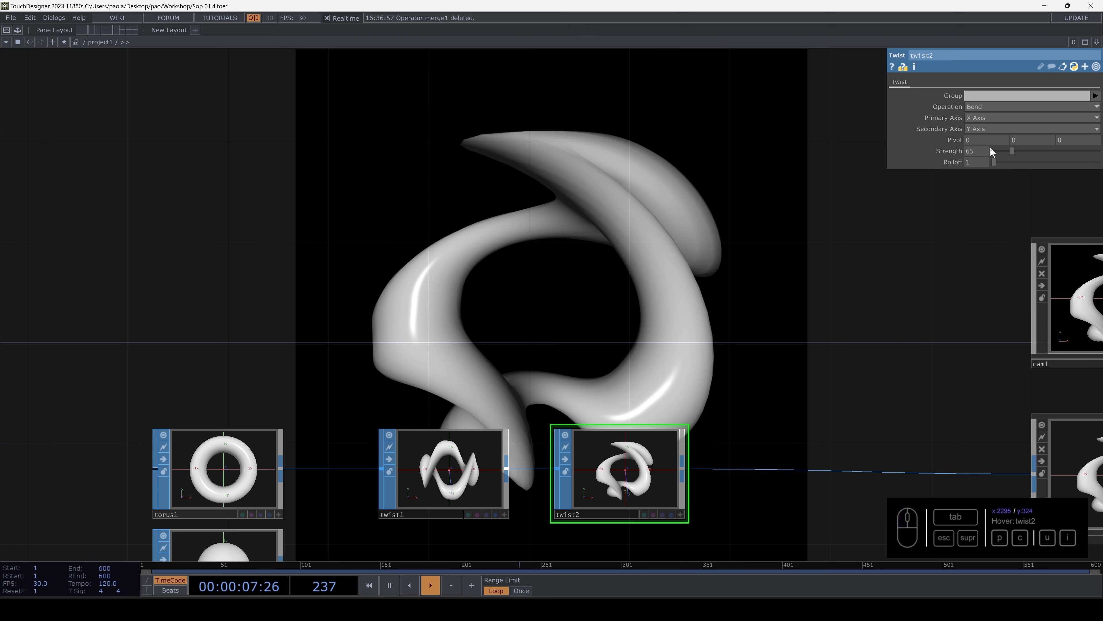
drag(995, 163, 1013, 150)
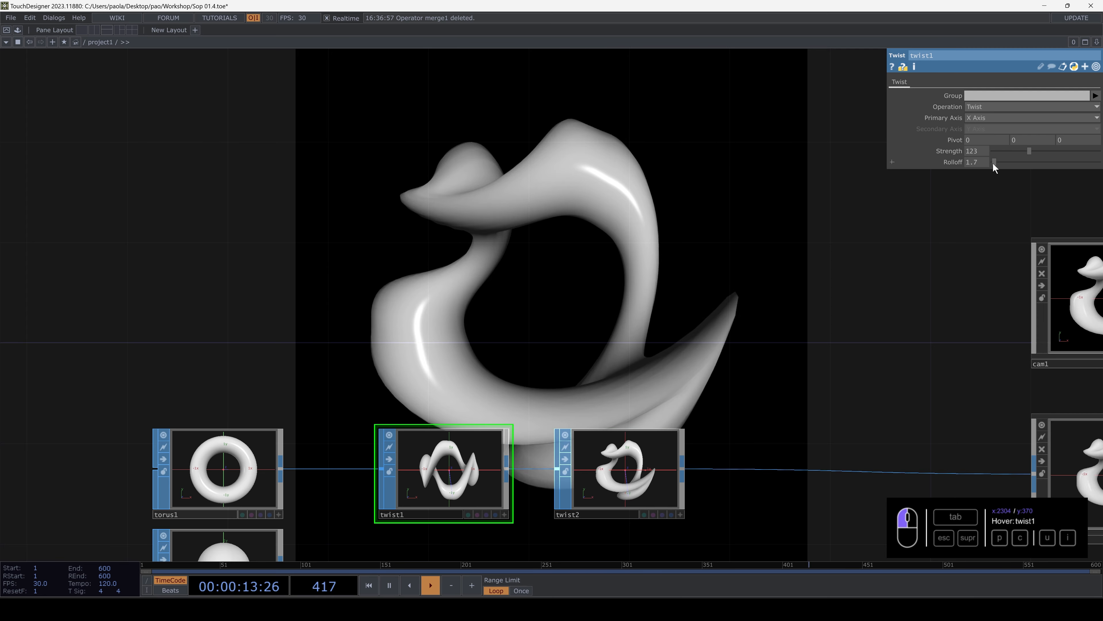
- Set twist1's Rolloff to 1 and its Strength to 127
drag(993, 163, 994, 161)
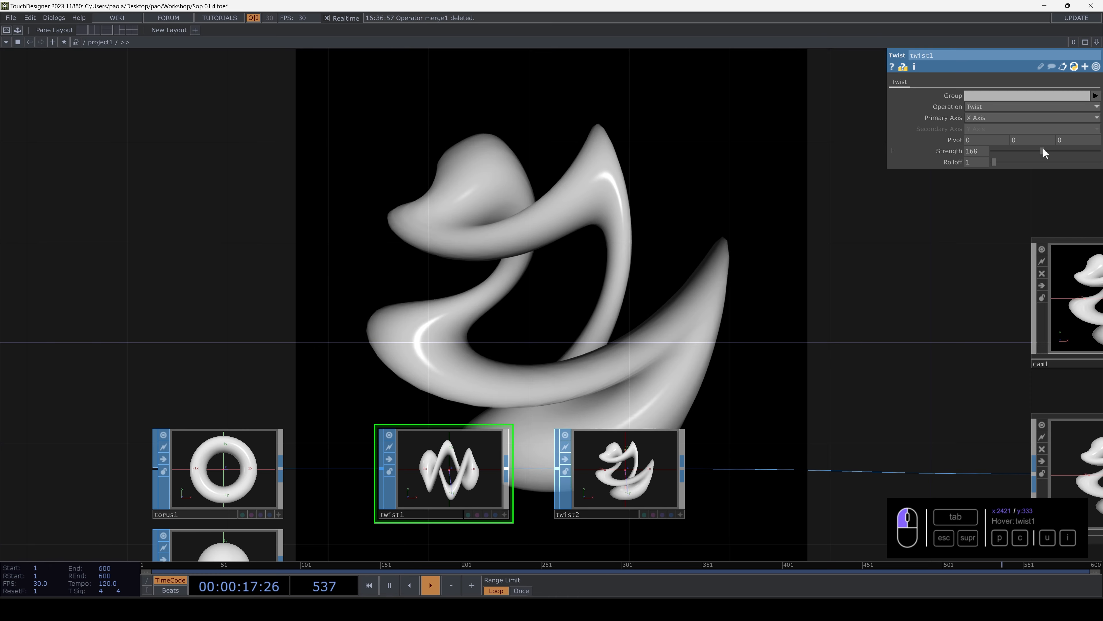
click(1032, 154)
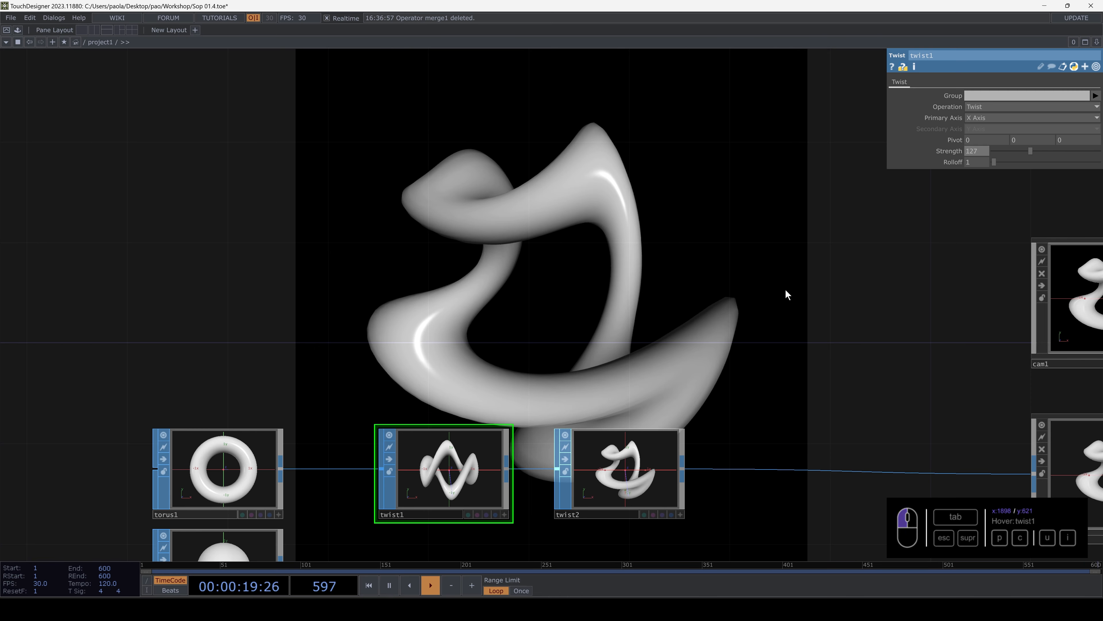
- Try the Bend and Shear operations on twist1, and return it to Twist with a slightly higher Strength
click(988, 105)
click(979, 125)
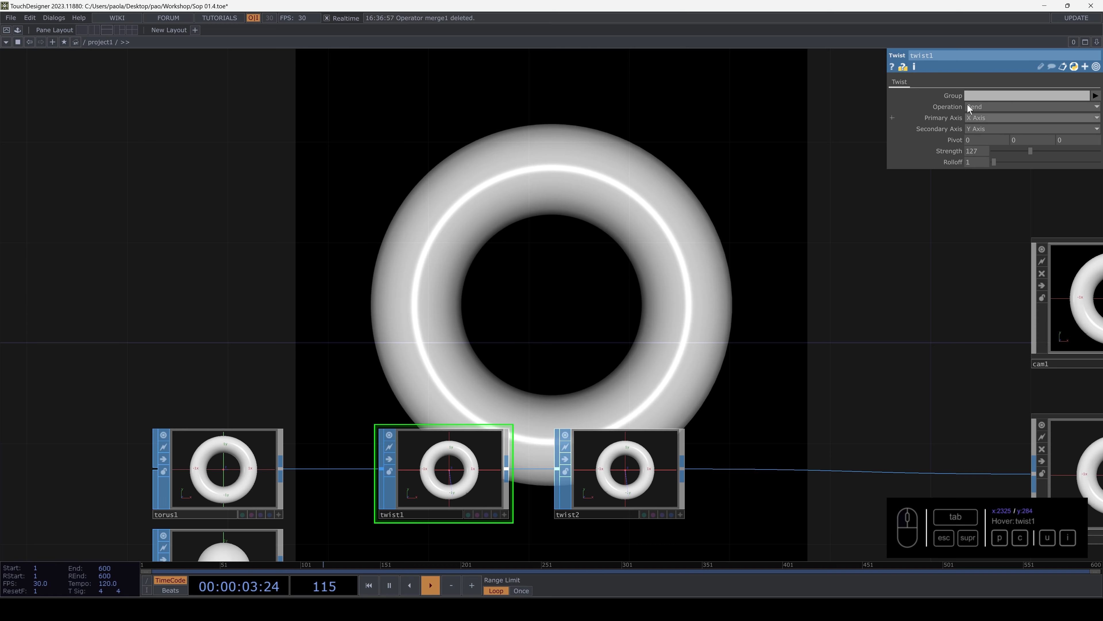
click(966, 104)
click(977, 136)
click(977, 108)
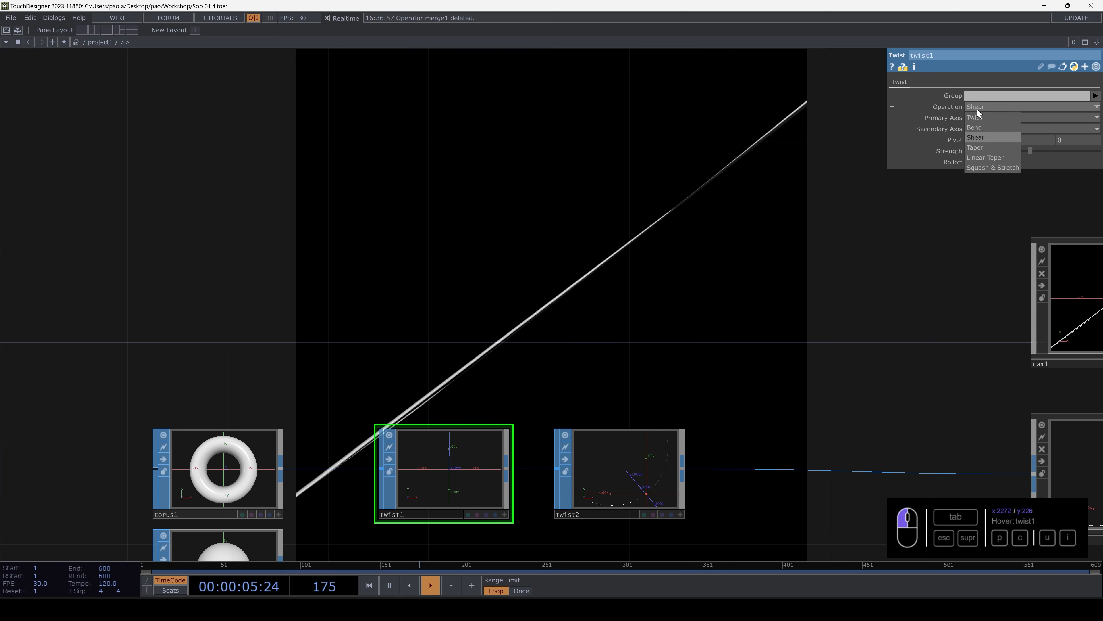
click(980, 116)
drag(1031, 147, 1034, 147)
- Set twist2's Rolloff to 6.1 and its Strength to 62
click(663, 436)
drag(787, 228, 750, 205)
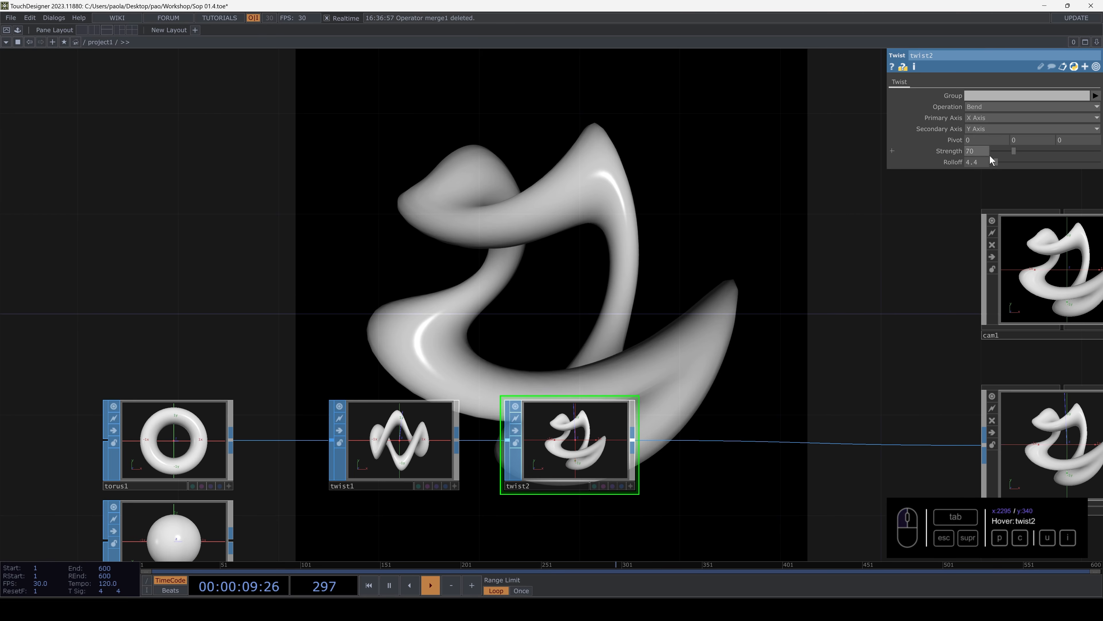
drag(1000, 160, 1011, 149)
- Try an X pivot of 0.5 on twist2 and set it back to 0
mouse_move(980, 141)
middle_down()
mouse_move(983, 130)
mouse_move(983, 145)
middle_up()
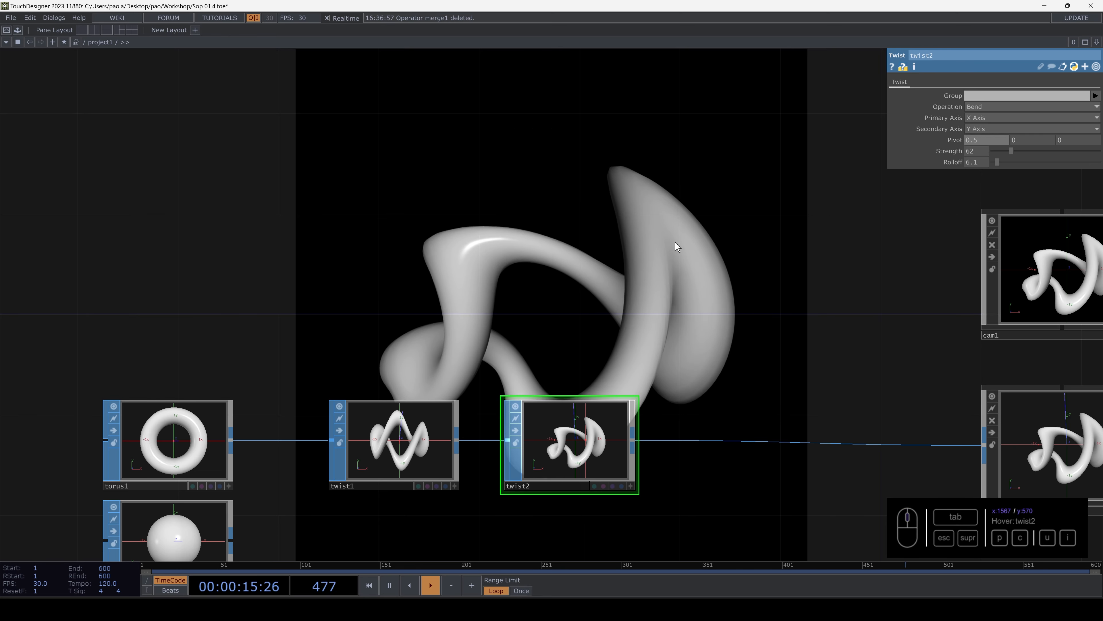
drag(676, 242, 687, 296)
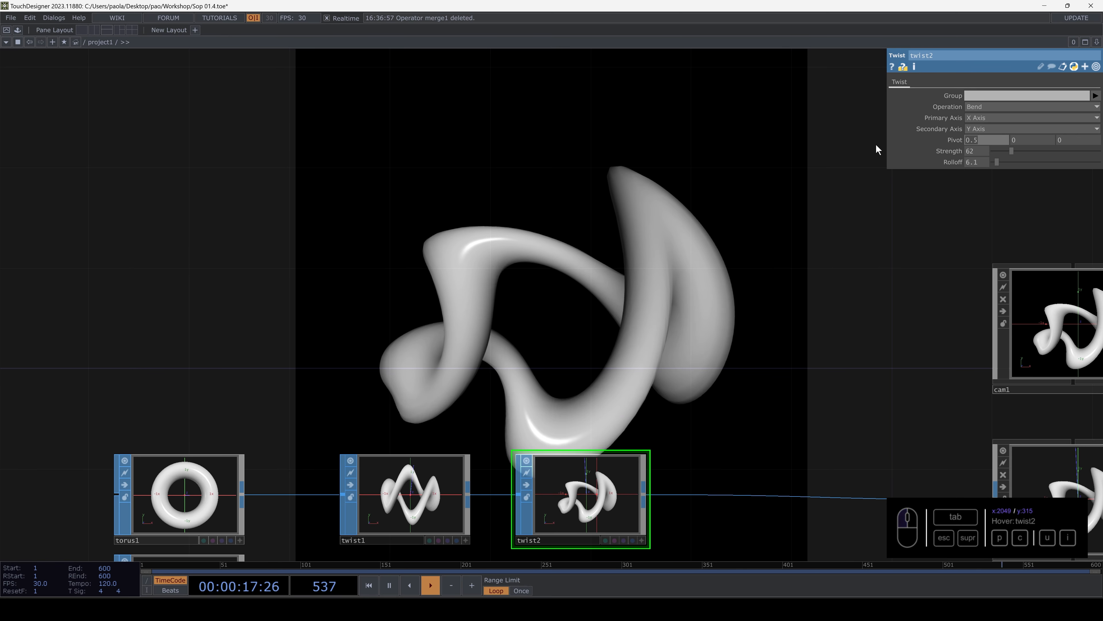
text(0)
key(Return)
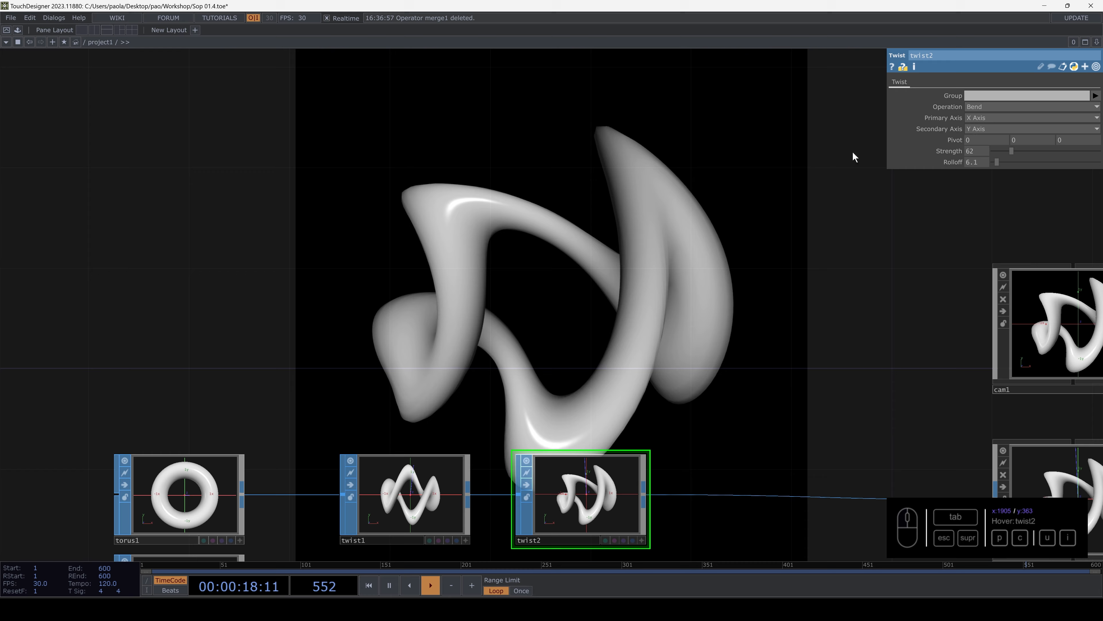
- Change twist2's primary axis to Z Axis, with a Strength of 63 and a Rolloff of 3.4
click(983, 117)
click(974, 146)
mouse_move(1011, 151)
mouse_down()
mouse_move(1028, 149)
mouse_move(997, 160)
mouse_up()
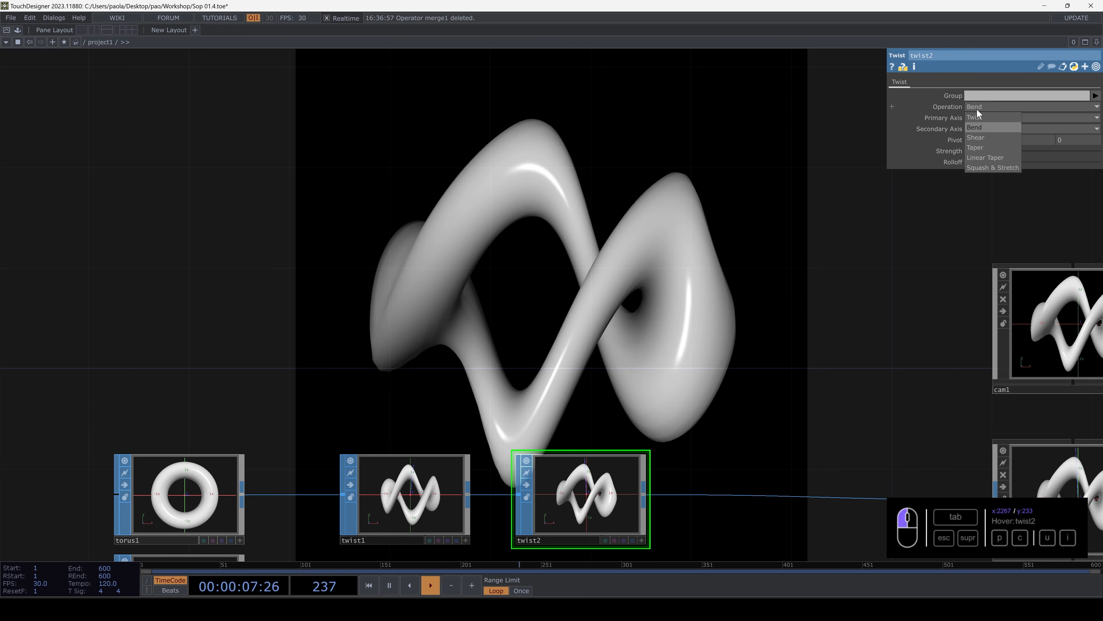
- Switch twist2 to the Twist operation and set its Rolloff to 1 and Strength to 62
click(974, 118)
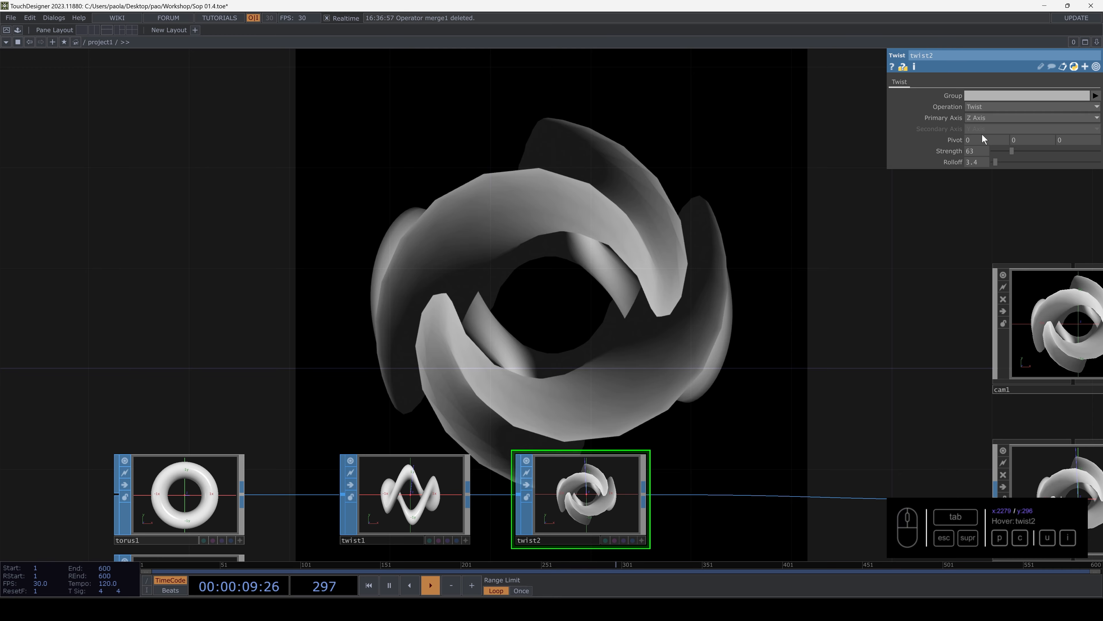
drag(950, 160, 840, 192)
text(1)
key(Return)
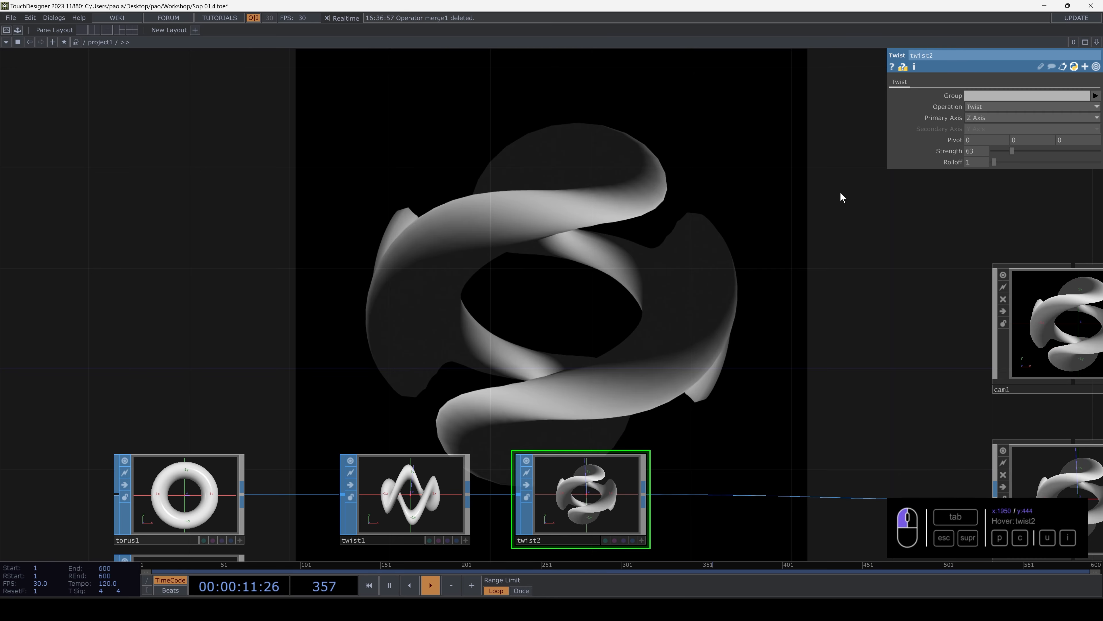
mouse_move(1010, 150)
mouse_down()
mouse_move(997, 153)
mouse_move(1011, 155)
mouse_up()
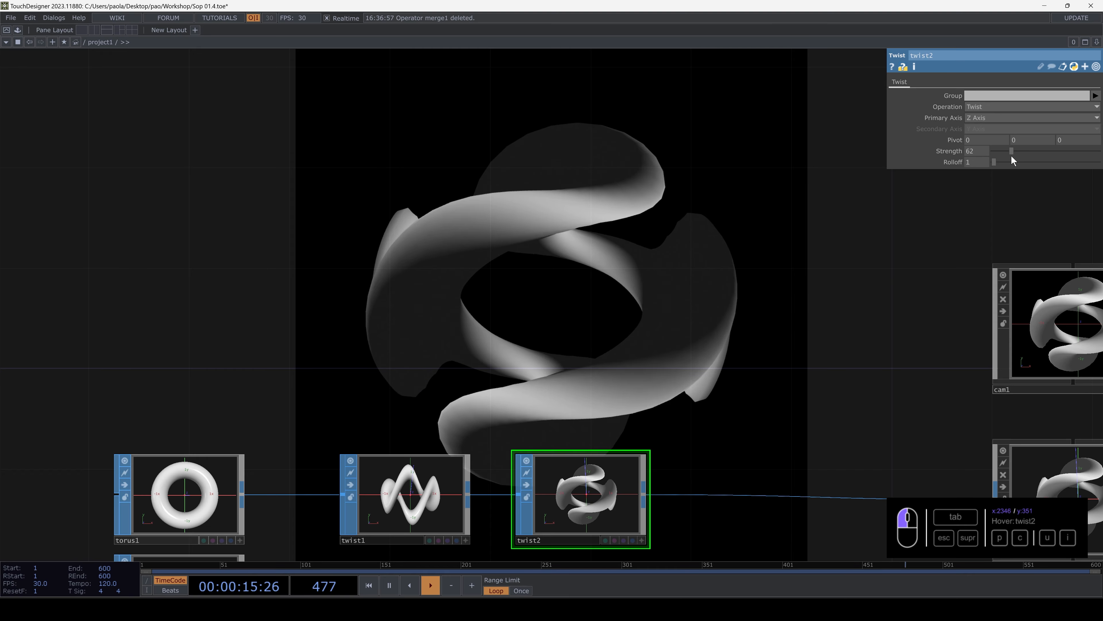
- Increase torus1 to 50 rows
drag(577, 185, 599, 150)
drag(557, 211, 636, 179)
drag(543, 242, 564, 185)
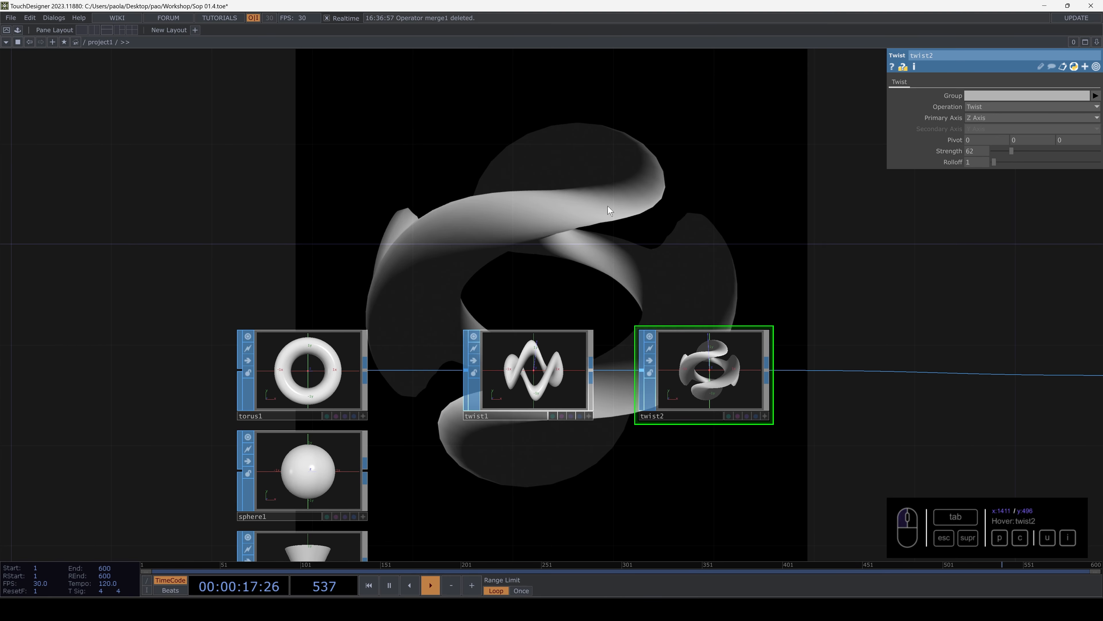
click(328, 369)
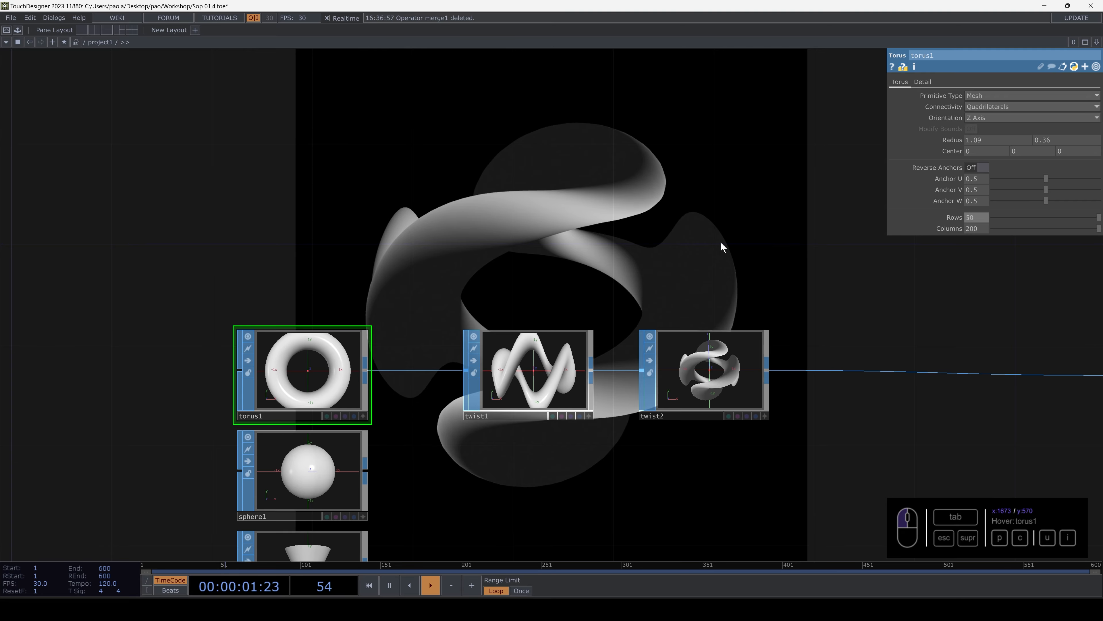
- Add an LFO CHOP to the network above torus1
drag(721, 247, 744, 360)
mouse_move(530, 355)
mouse_down()
mouse_move(550, 372)
mouse_move(535, 367)
mouse_up()
key(Tab)
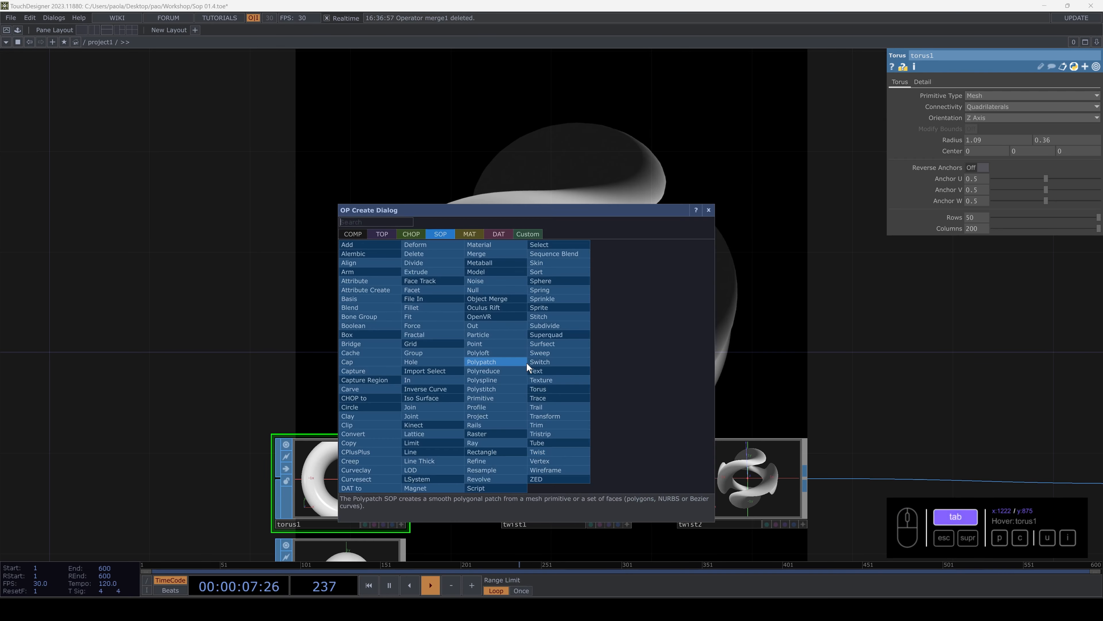
click(412, 234)
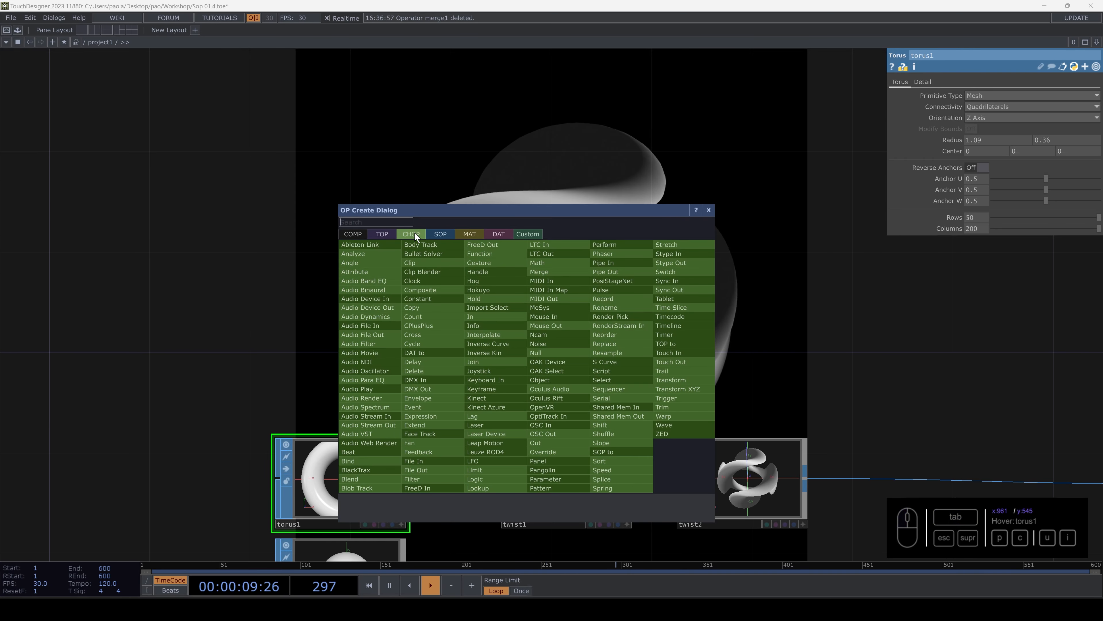
click(476, 459)
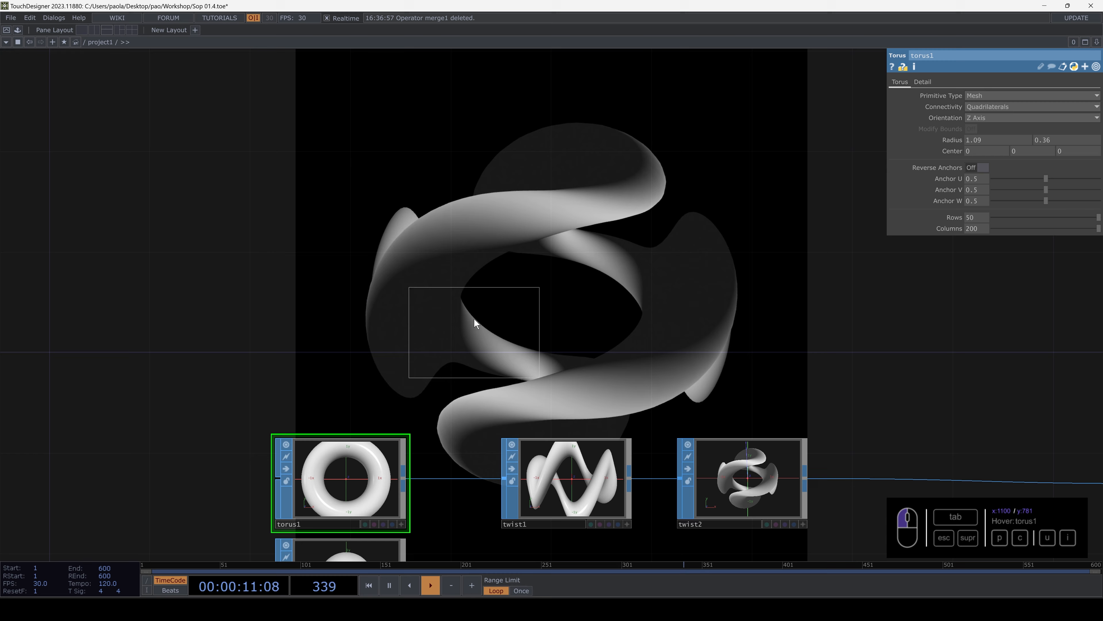
click(416, 300)
drag(450, 305, 401, 281)
- Set twist1's Strength to 110
click(591, 461)
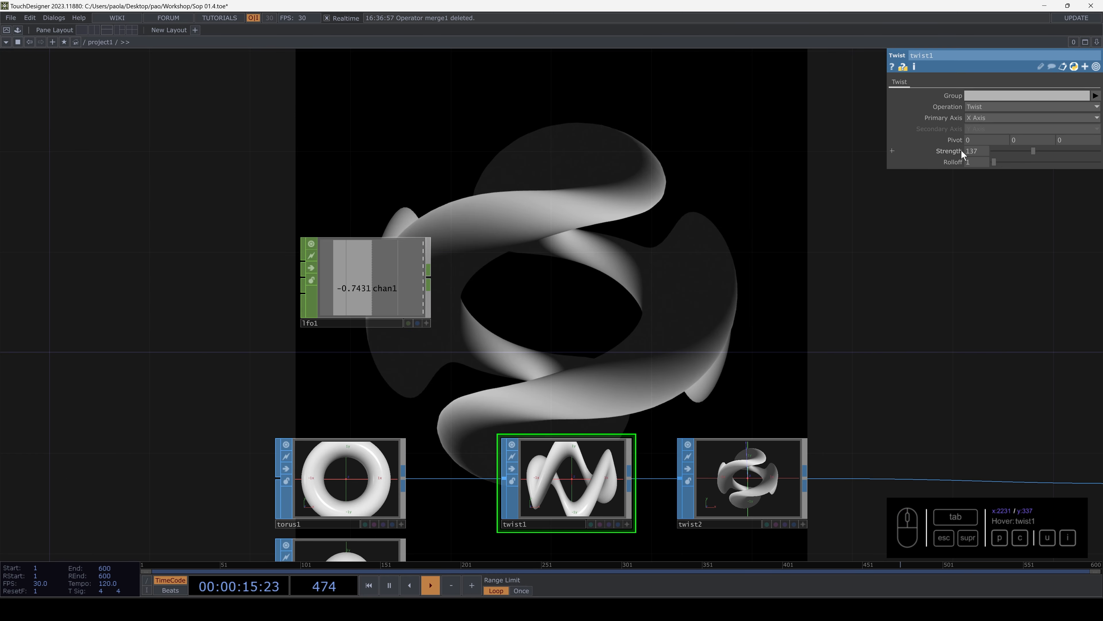
drag(898, 145, 896, 160)
drag(646, 276, 627, 278)
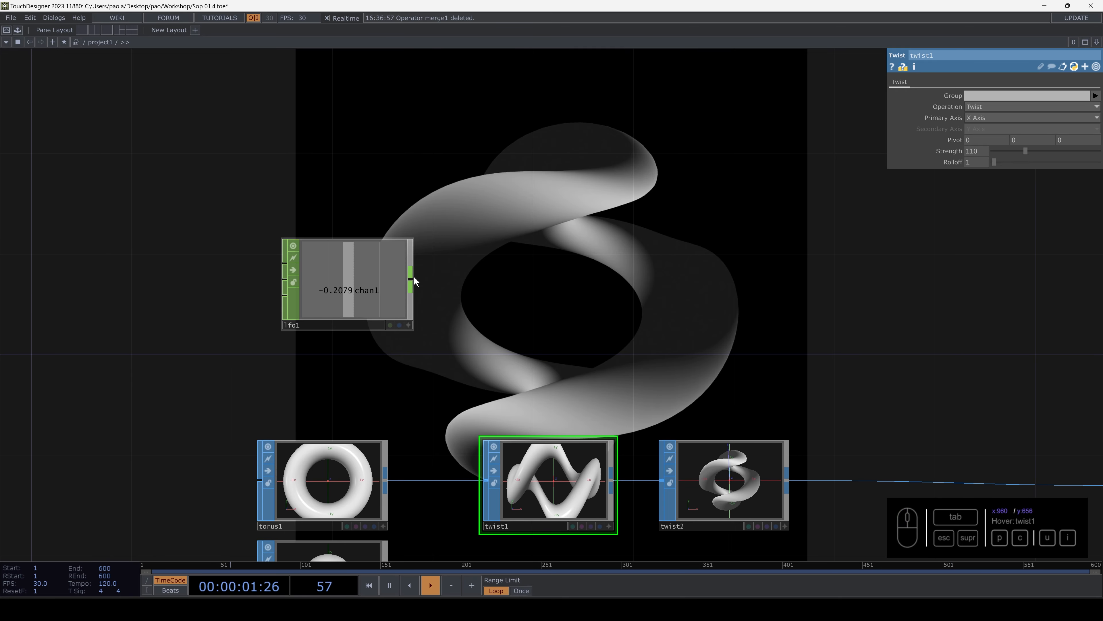
- Connect a new Math CHOP to lfo1's output and place it above twist1
drag(413, 277, 507, 273)
key(Tab)
text(mat)
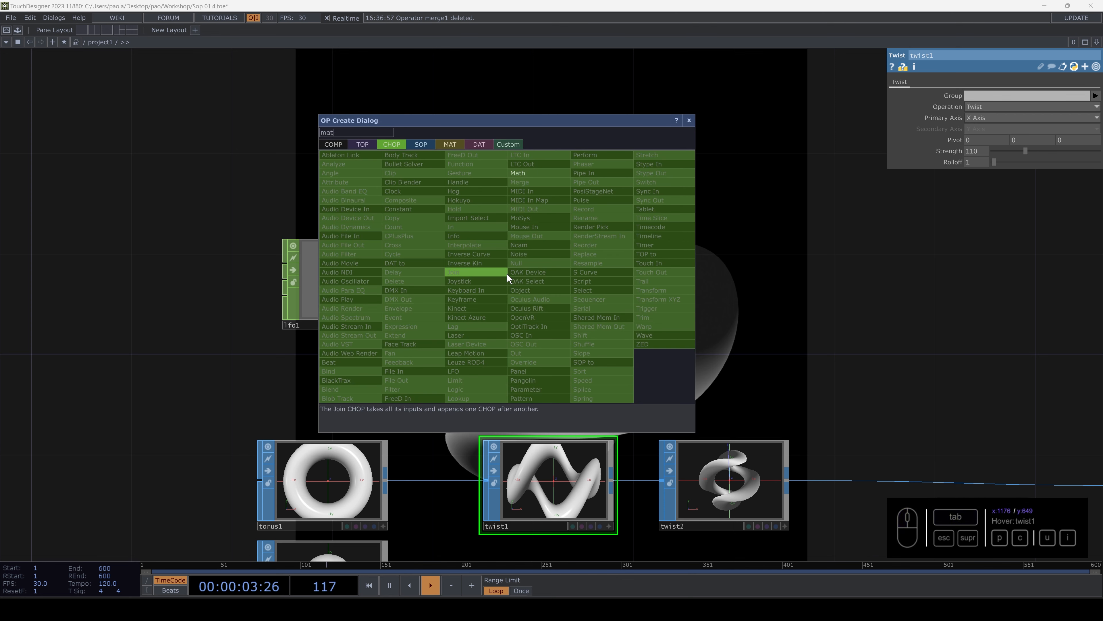
click(531, 174)
click(537, 288)
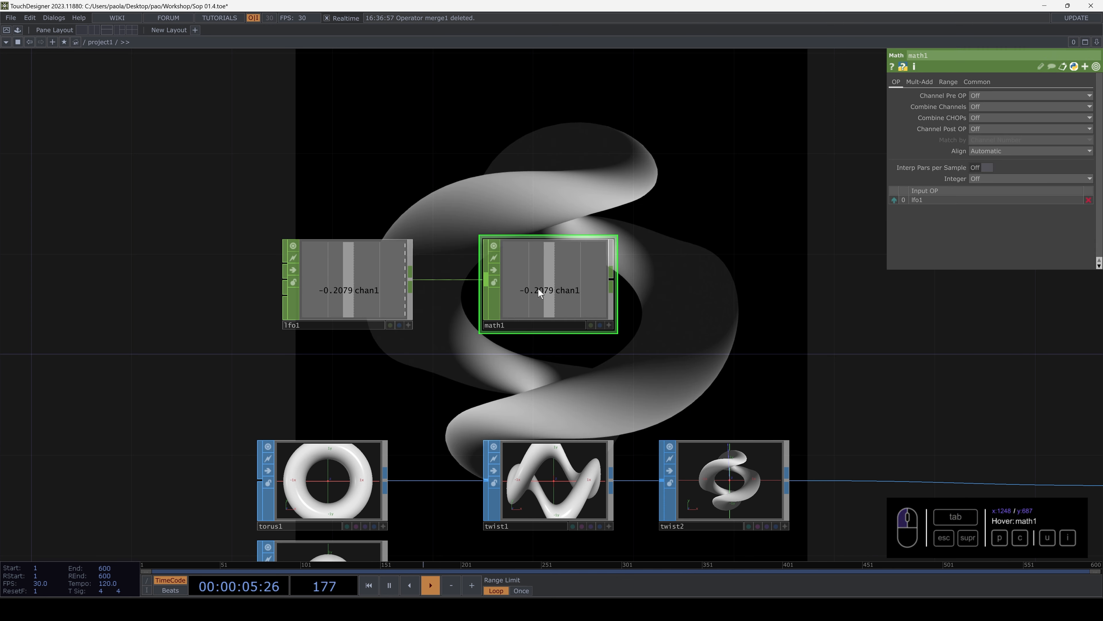
- Set math1's From Range to -1 to 1 and its To Range to -110 to 110
click(948, 82)
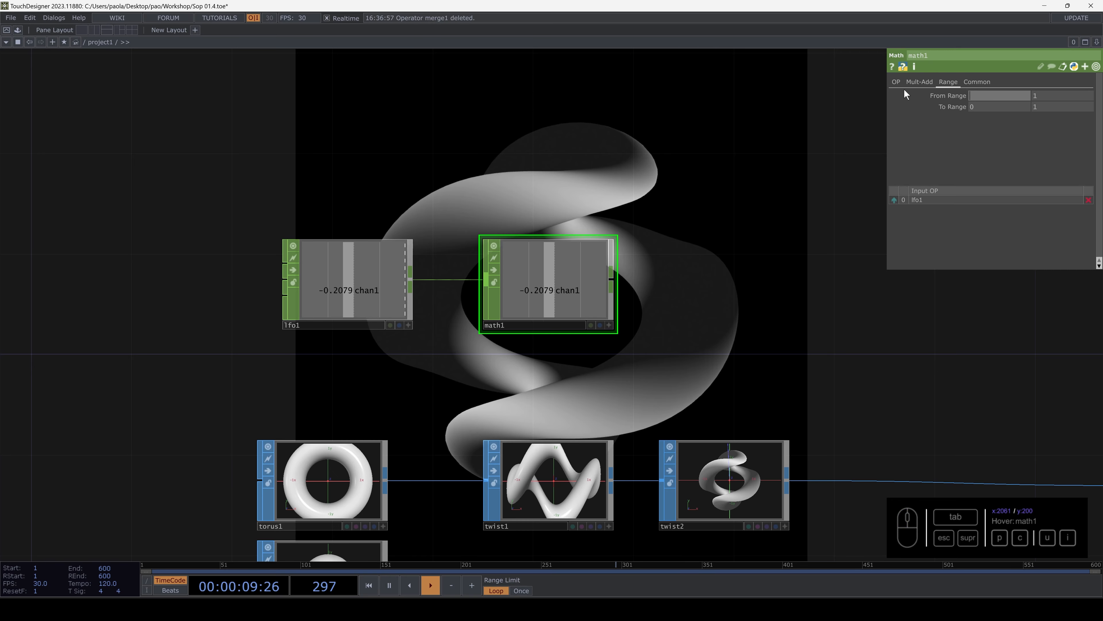
text(-1)
drag(985, 107, 911, 108)
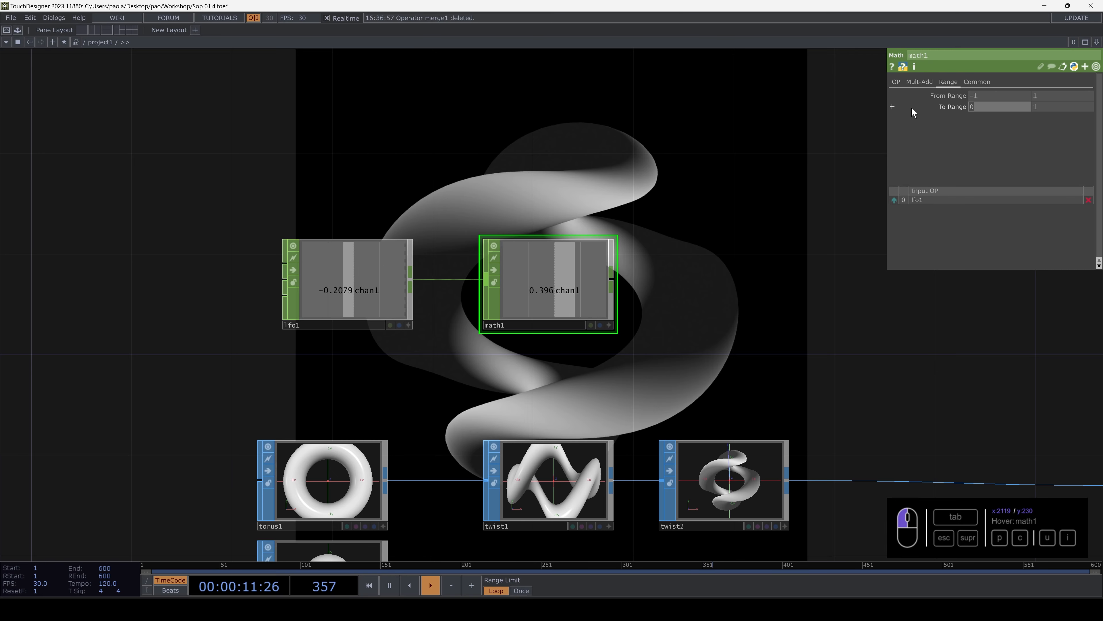
text(-11)
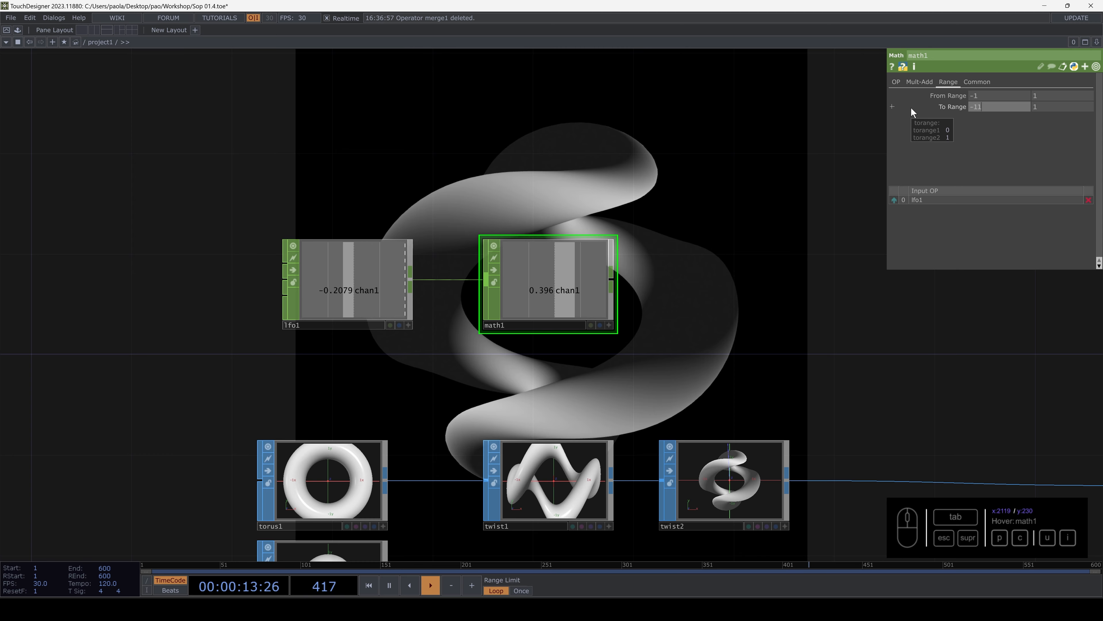
text(0)
key(Tab)
text(110)
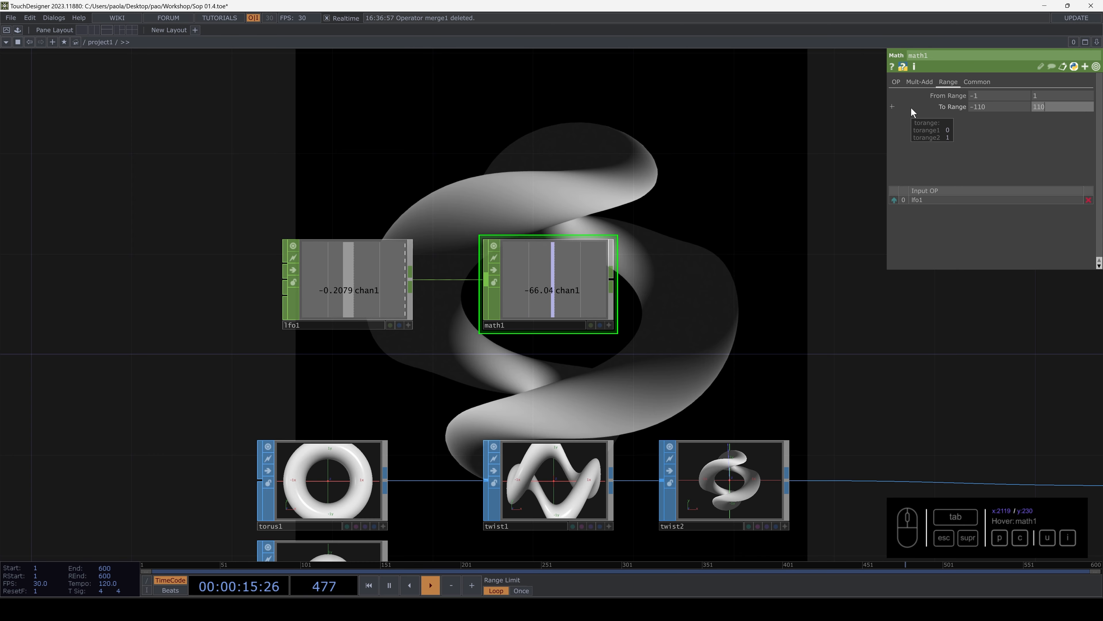
- Drive twist1's Strength parameter with math1's chan1 channel
click(546, 464)
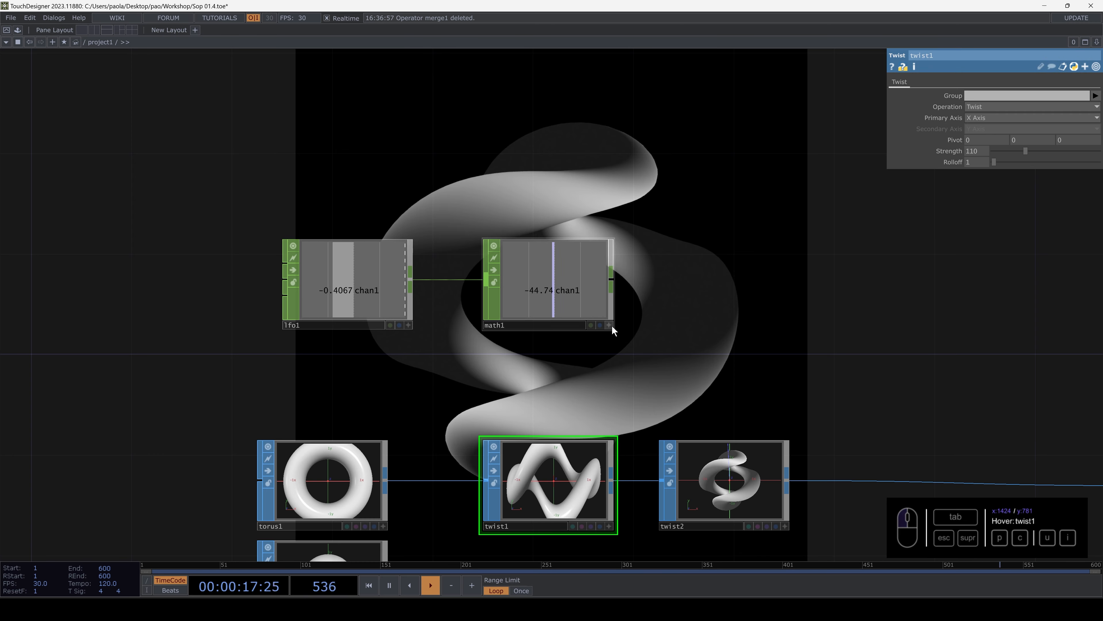
click(981, 147)
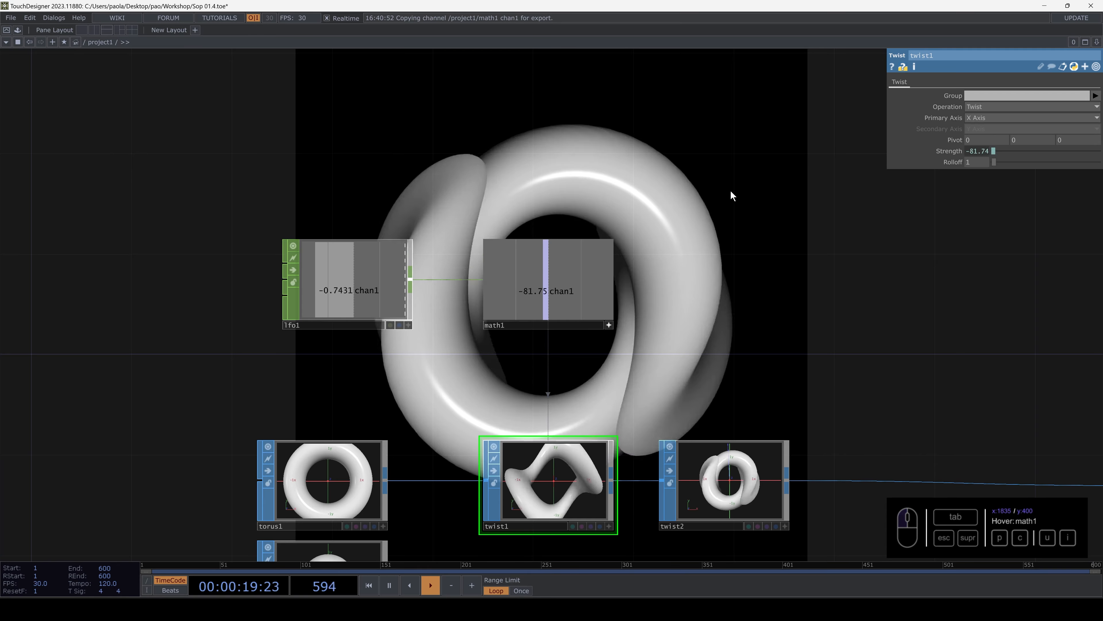
drag(732, 192, 660, 419)
- Slow lfo1 by setting its Frequency to 0.16
click(330, 498)
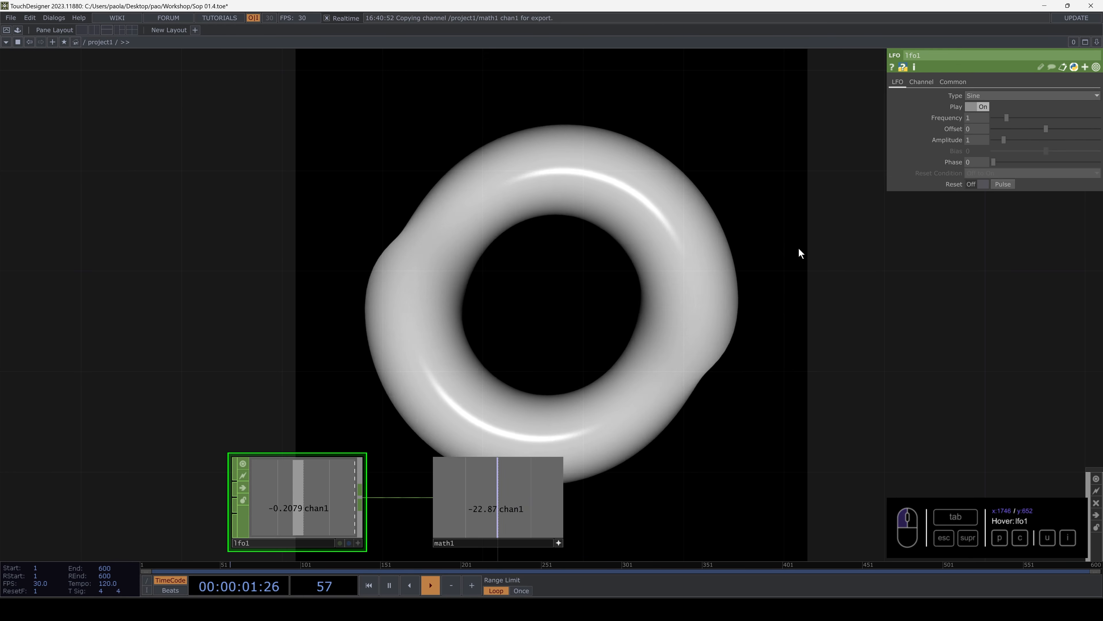
drag(999, 119, 998, 120)
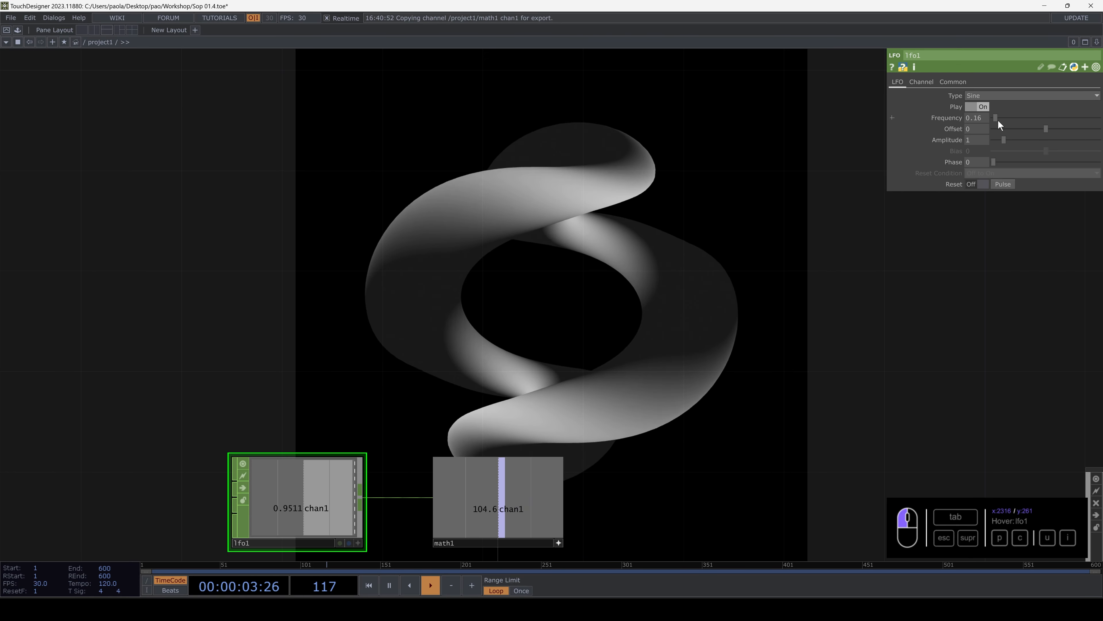
scroll(666, 405, up, 1)
scroll(666, 405, up, 4)
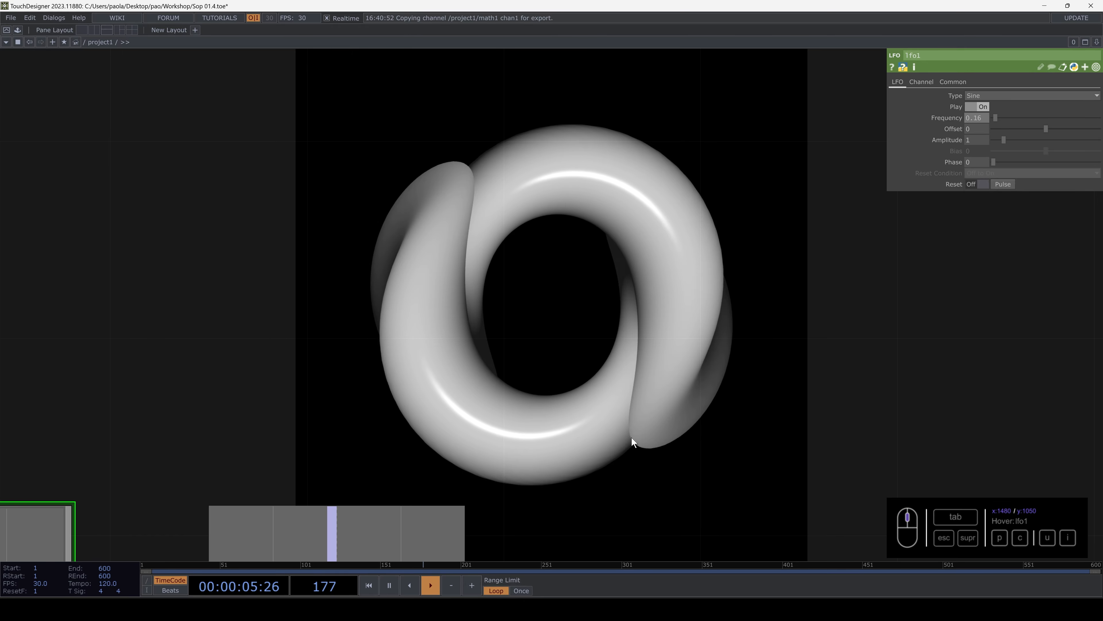
scroll(620, 449, down, 5)
- Deactivate math1's viewer, then duplicate lfo1 and math1 and place the copies below twist1 and twist2
drag(673, 367, 709, 213)
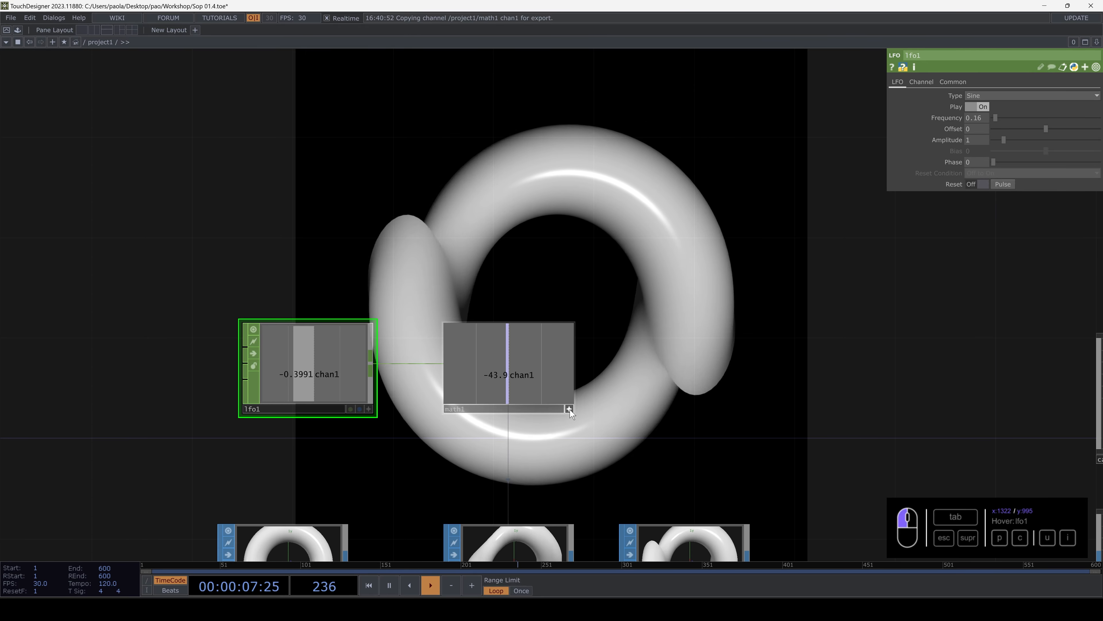
click(570, 408)
drag(633, 388, 471, 211)
drag(639, 260, 669, 260)
right_drag(630, 261, 191, 166)
key(ctrl+c)
drag(613, 291, 604, 130)
key(ctrl+v)
drag(721, 239, 466, 391)
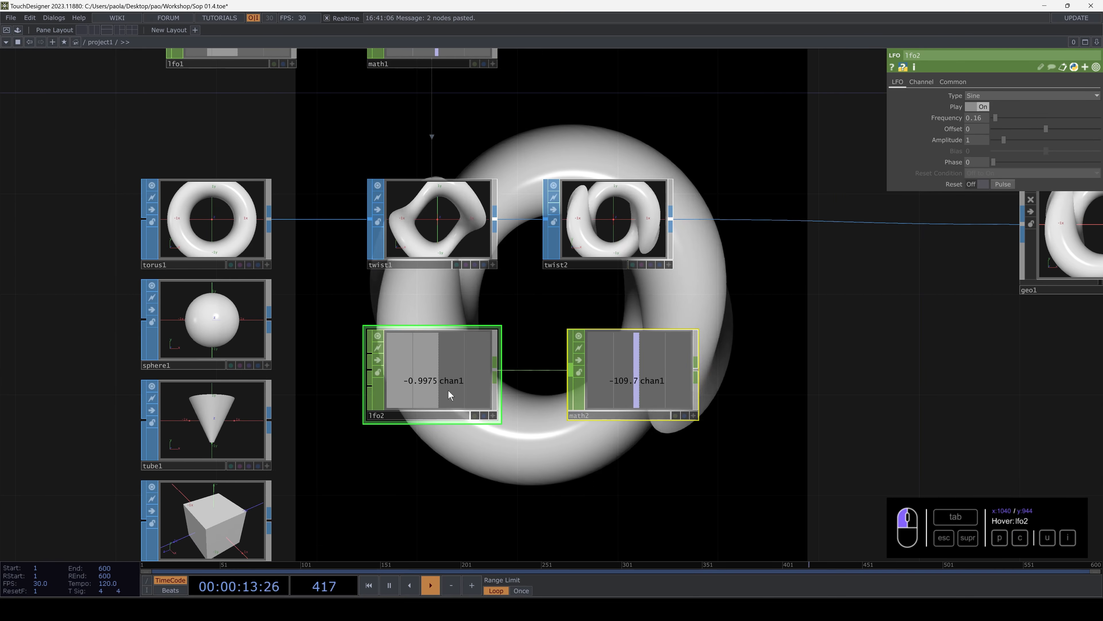
drag(650, 372, 625, 368)
- Try a Strength of 107 on twist2 and undo the change
click(662, 216)
drag(750, 204, 768, 303)
drag(993, 173, 955, 253)
mouse_move(1016, 148)
mouse_down()
mouse_move(1036, 149)
mouse_move(1025, 152)
mouse_up()
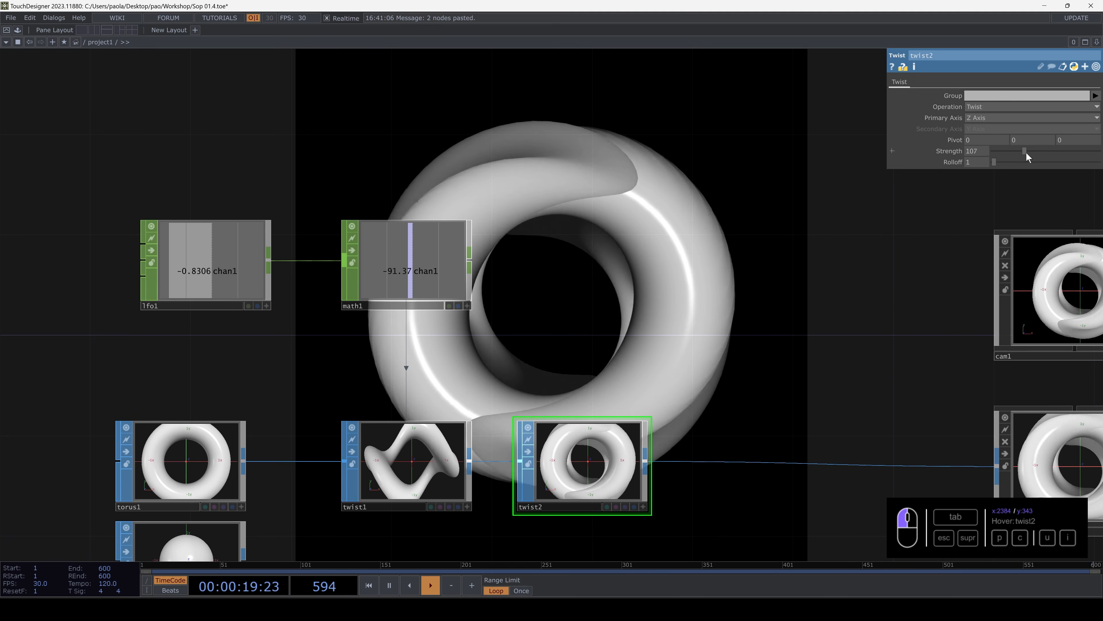
key(ctrl+z)
- Set the duplicated math2's To Range to -62 to 62
drag(730, 187, 720, 18)
click(564, 468)
click(975, 108)
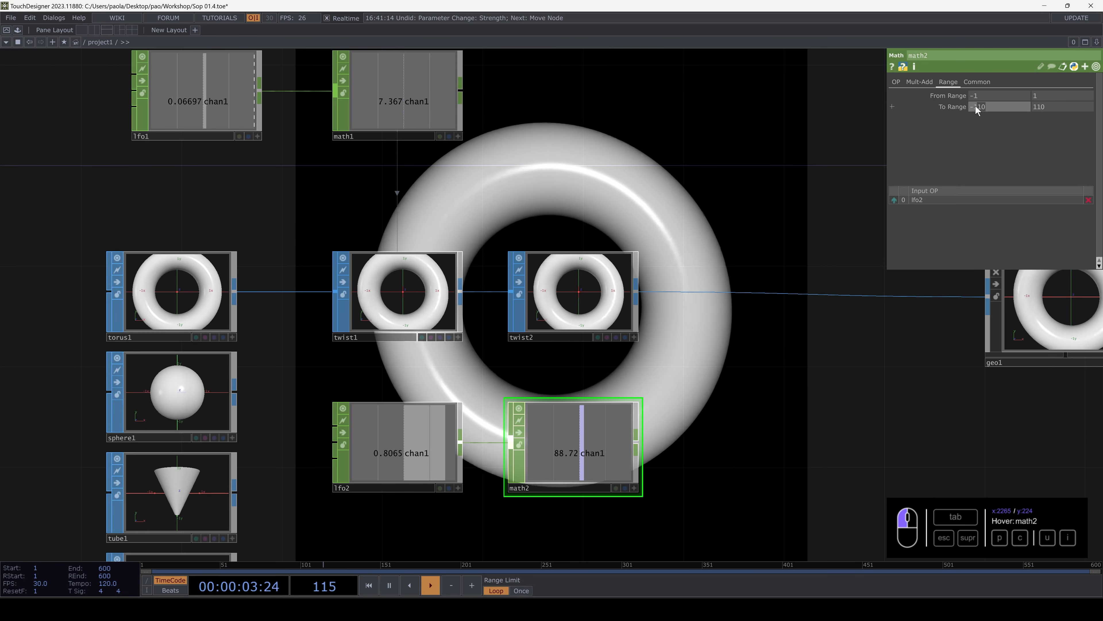
text(-62)
click(1048, 106)
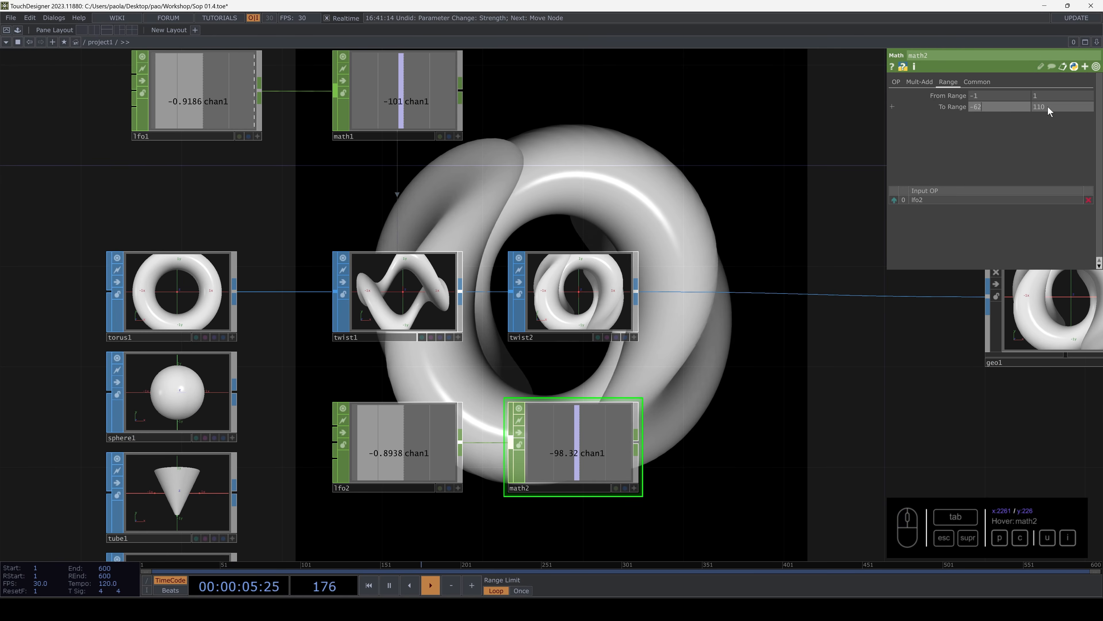
text(62)
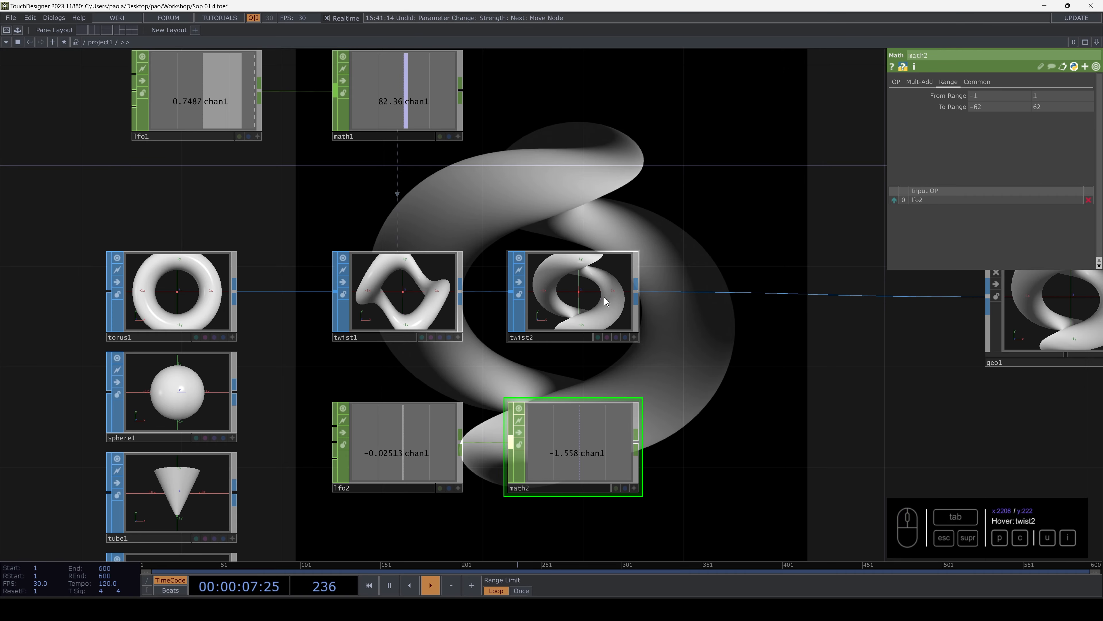
- Drive twist2's Strength parameter with math2's chan1 channel
click(606, 299)
drag(593, 454, 973, 151)
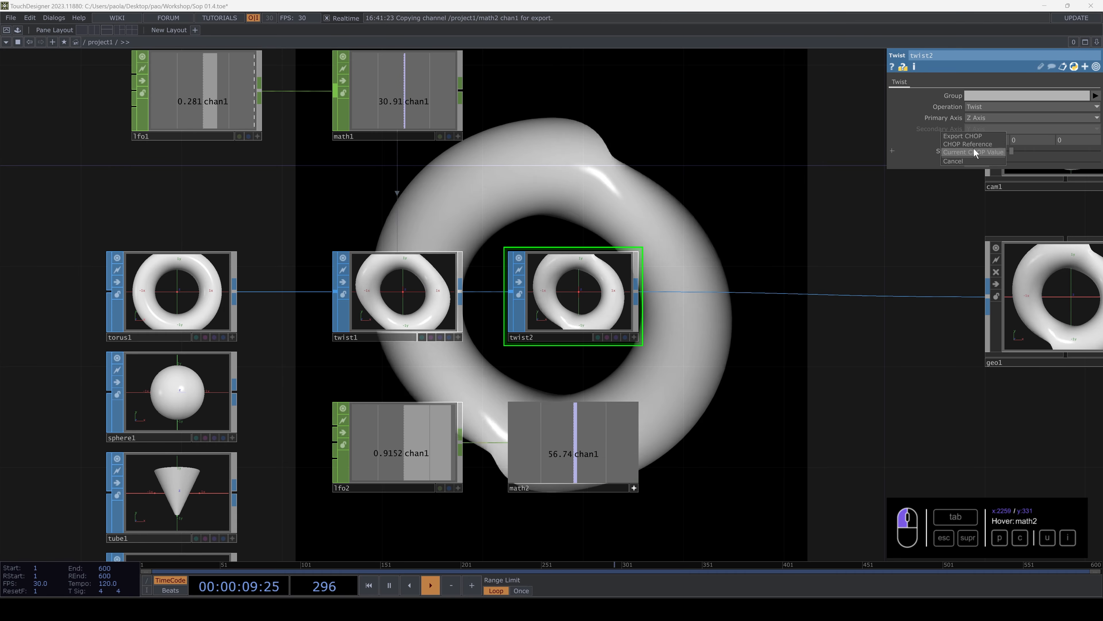
click(975, 153)
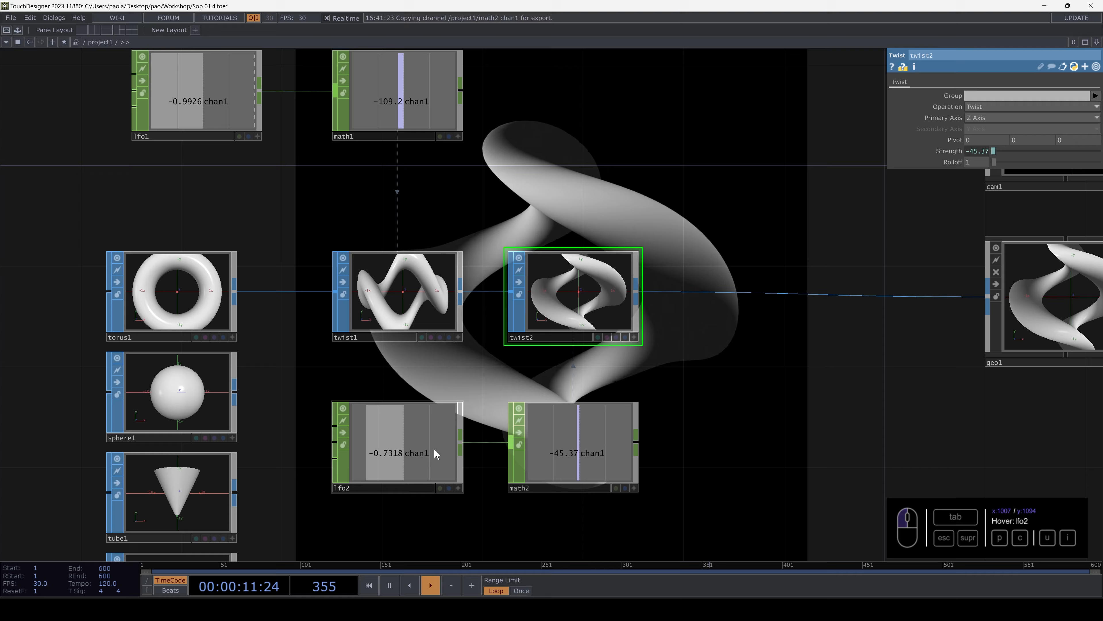
- Set lfo2's Offset to -0.57 and its Frequency to 0.2
click(397, 451)
middle_drag(671, 218, 663, 281)
drag(663, 280, 655, 314)
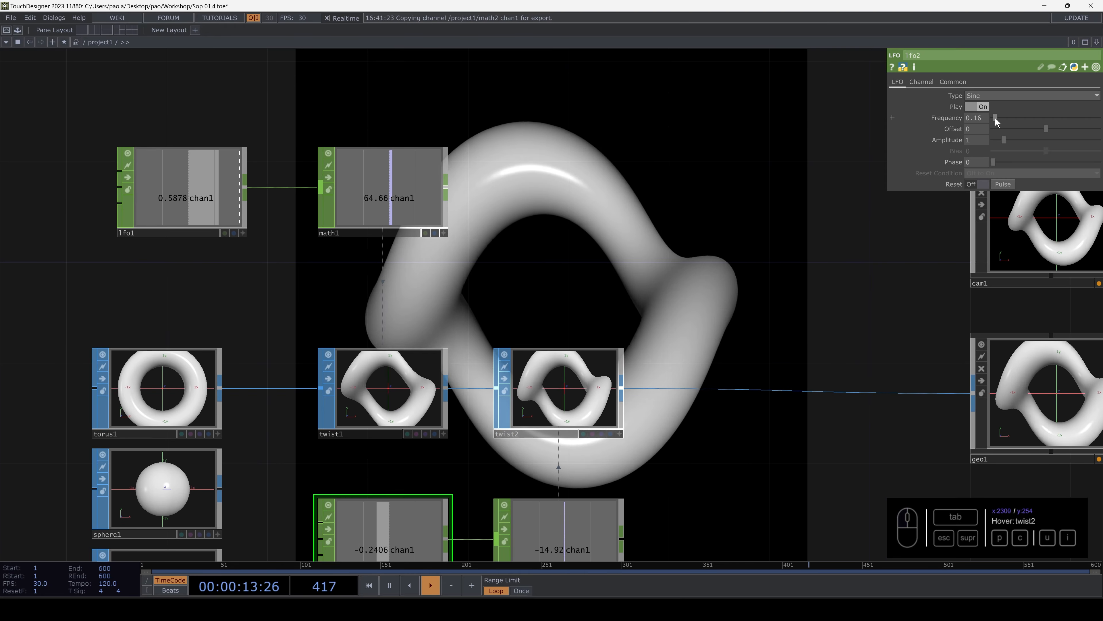
drag(1046, 129, 1031, 130)
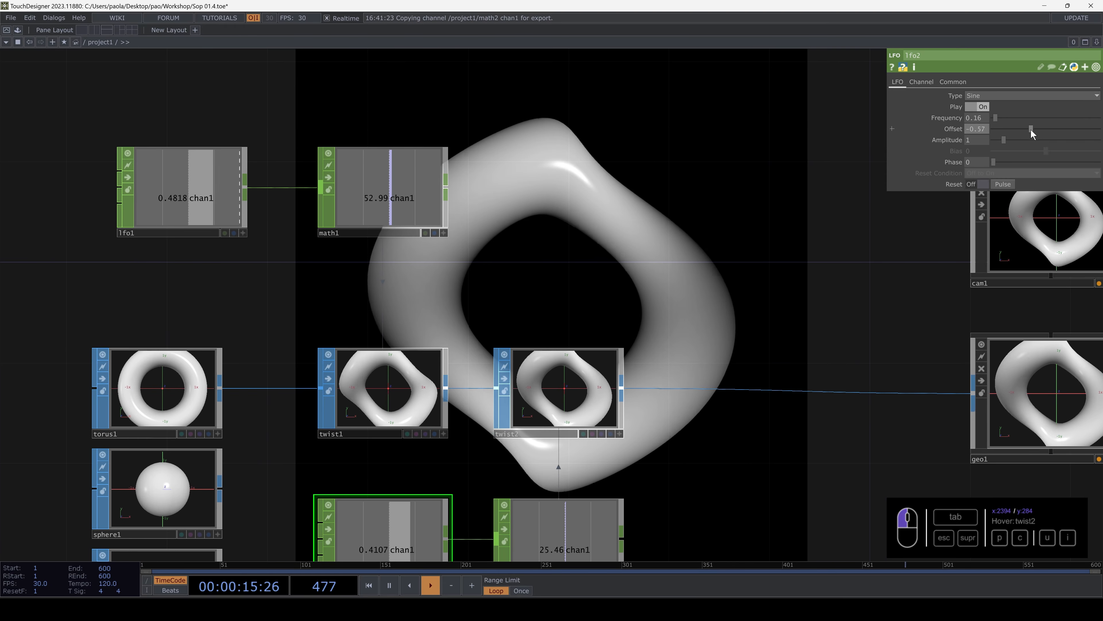
scroll(631, 329, up, 3)
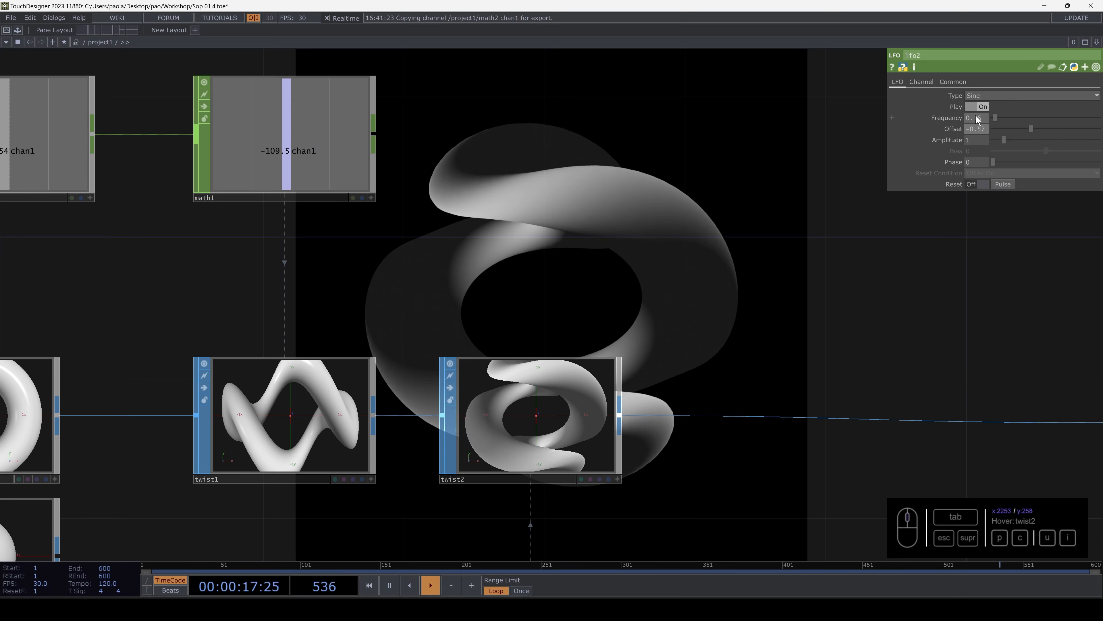
middle_drag(977, 118, 1034, 117)
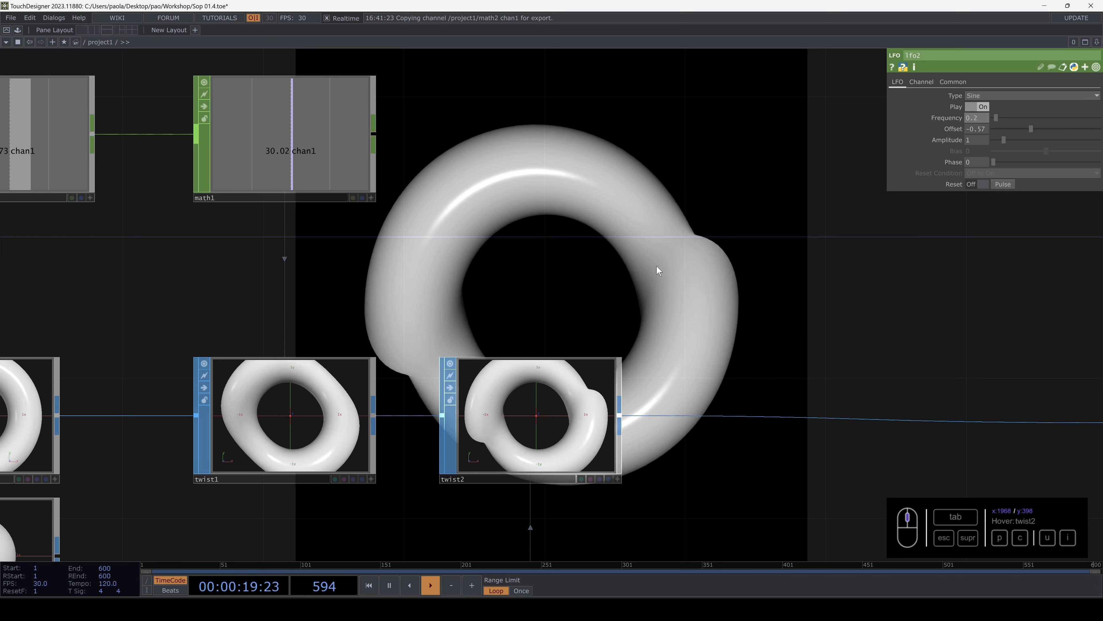
- Move the whole column of primitive SOPs farther from twist1 to leave space in between
scroll(615, 292, up, 3)
scroll(615, 292, down, 6)
scroll(615, 296, down, 4)
drag(666, 239, 576, 396)
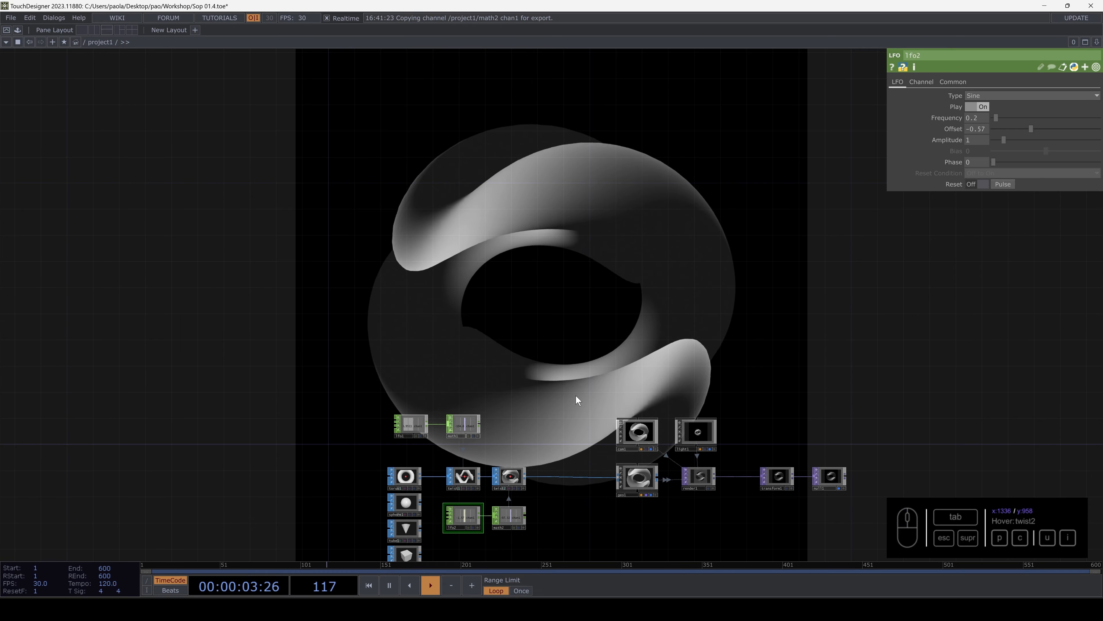
drag(599, 312, 617, 135)
drag(445, 306, 577, 254)
right_drag(478, 239, 562, 421)
drag(558, 276, 478, 278)
scroll(507, 244, up, 2)
scroll(507, 245, up, 2)
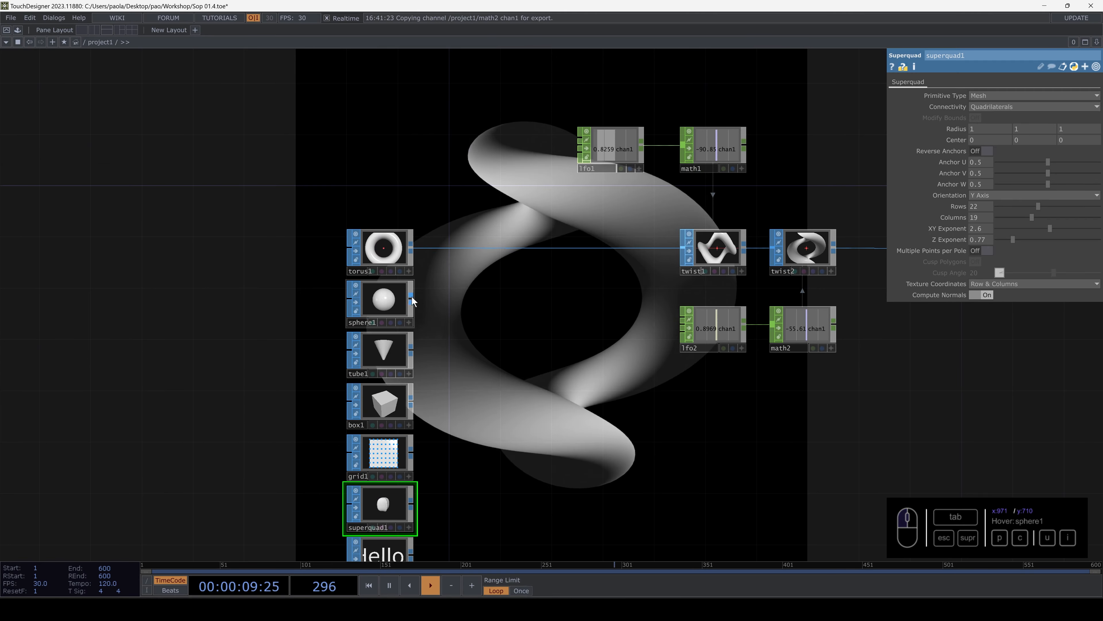
- Try sphere1, tube1 and box1 in turn as twist1's input, ending with grid1 connected
drag(410, 296, 473, 247)
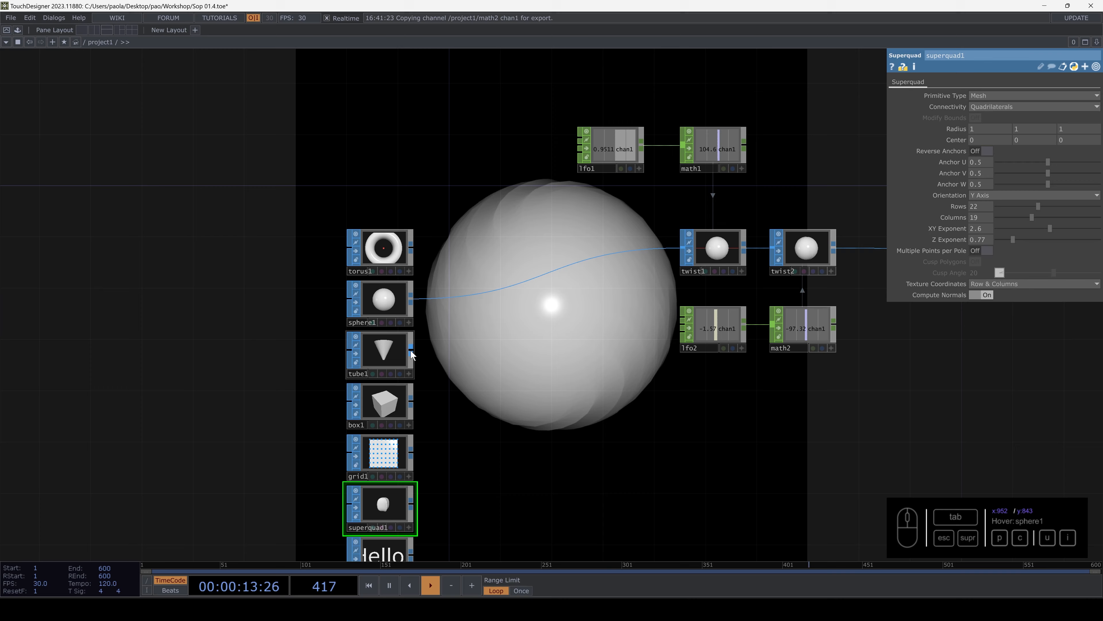
drag(470, 310, 486, 292)
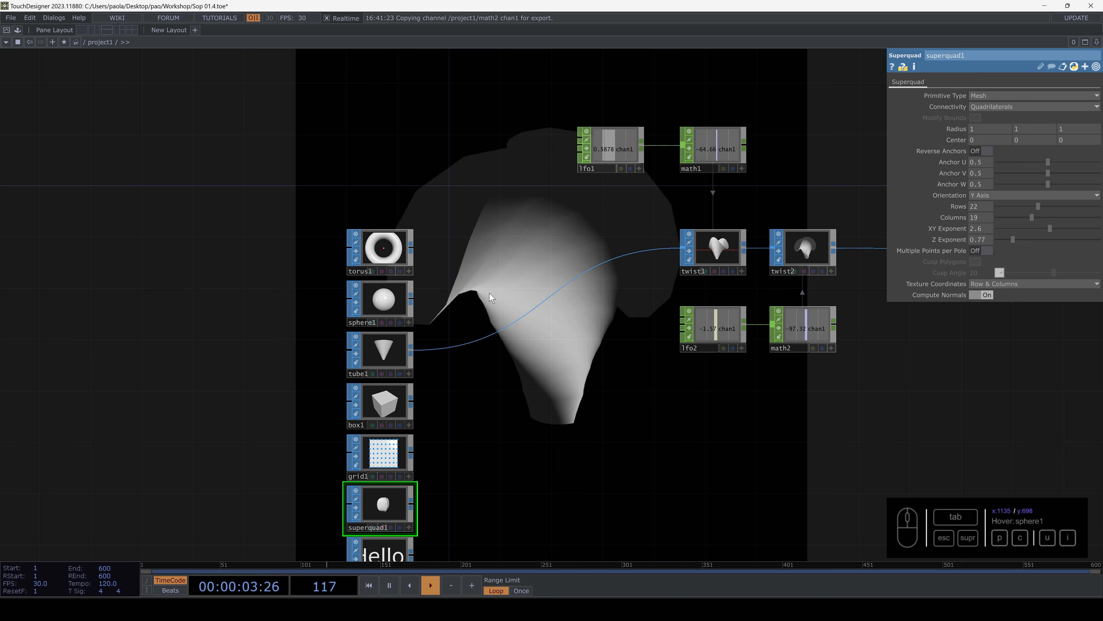
drag(412, 401, 500, 327)
drag(411, 452, 515, 351)
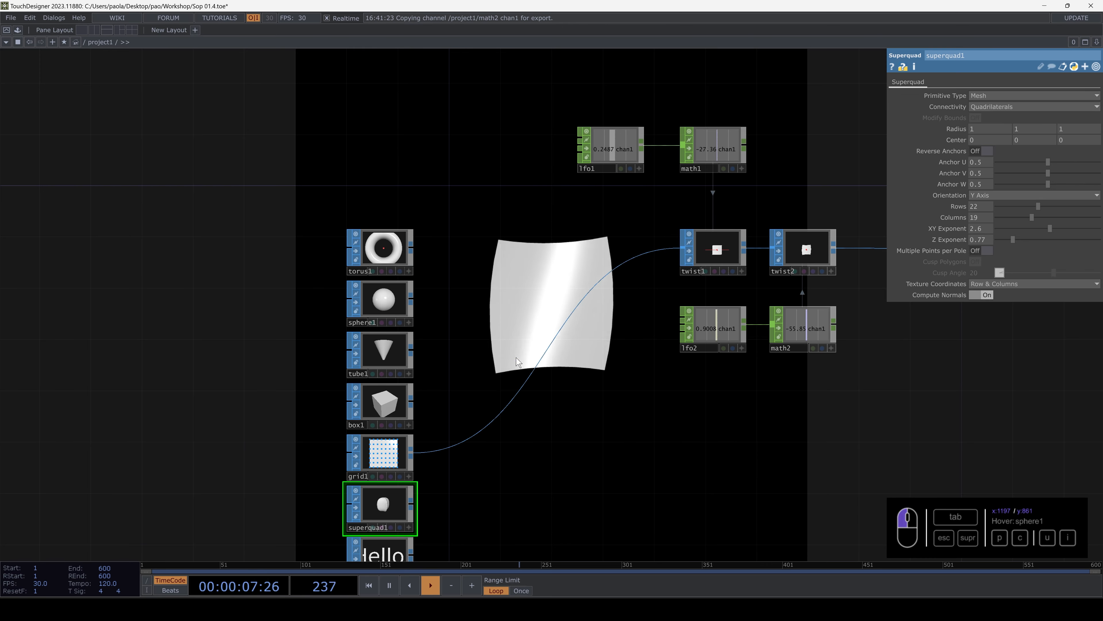
- Add a Switch SOP between the primitives column and twist1, with torus1 as its first input
key(Tab)
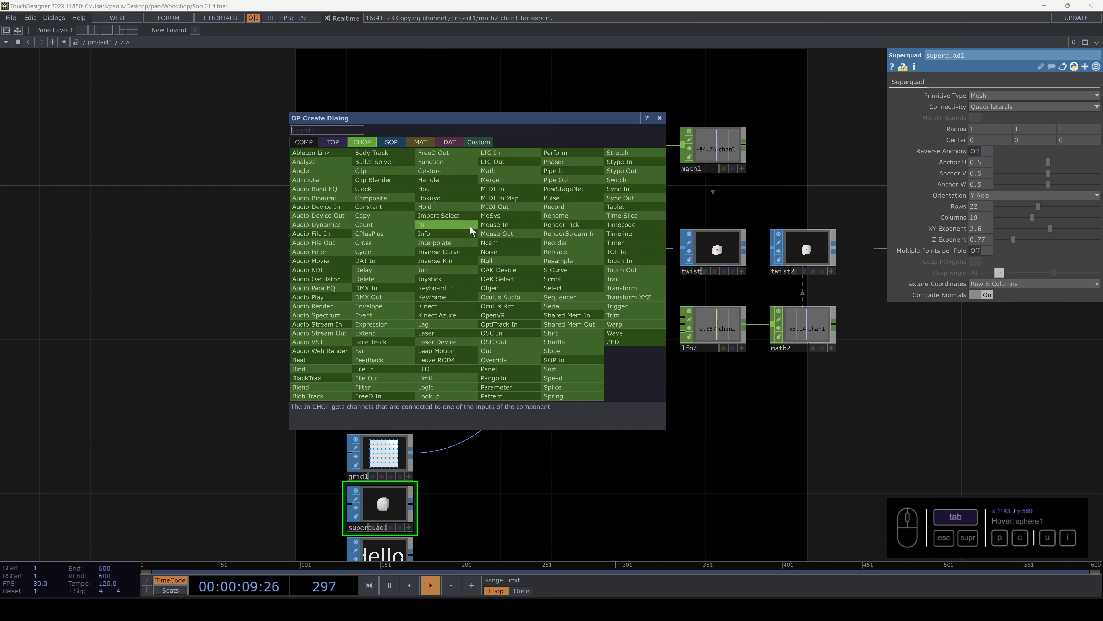
click(391, 142)
click(501, 269)
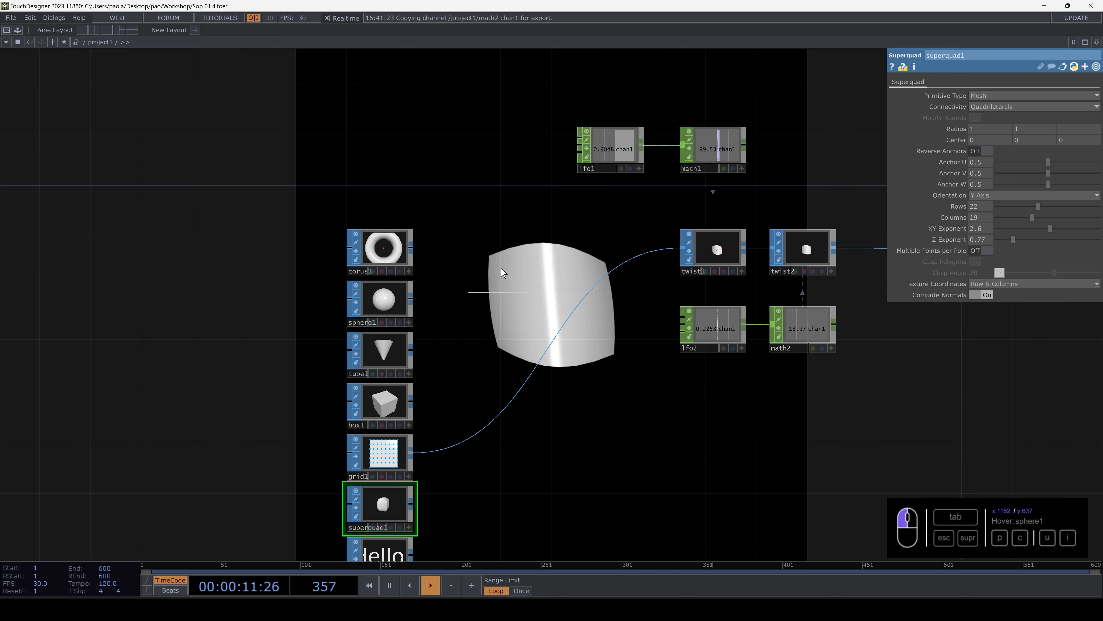
click(533, 261)
click(486, 264)
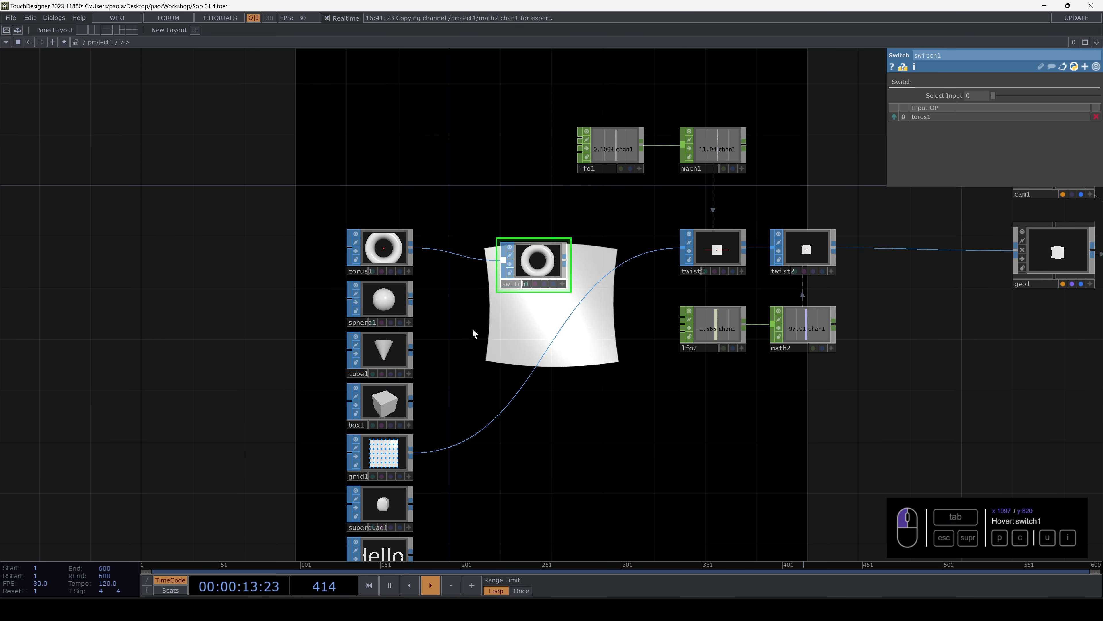
- Connect sphere1, tube1, box1, grid1, superquad1 and text1 together as further inputs of switch1
drag(471, 328, 454, 218)
right_drag(387, 477, 386, 479)
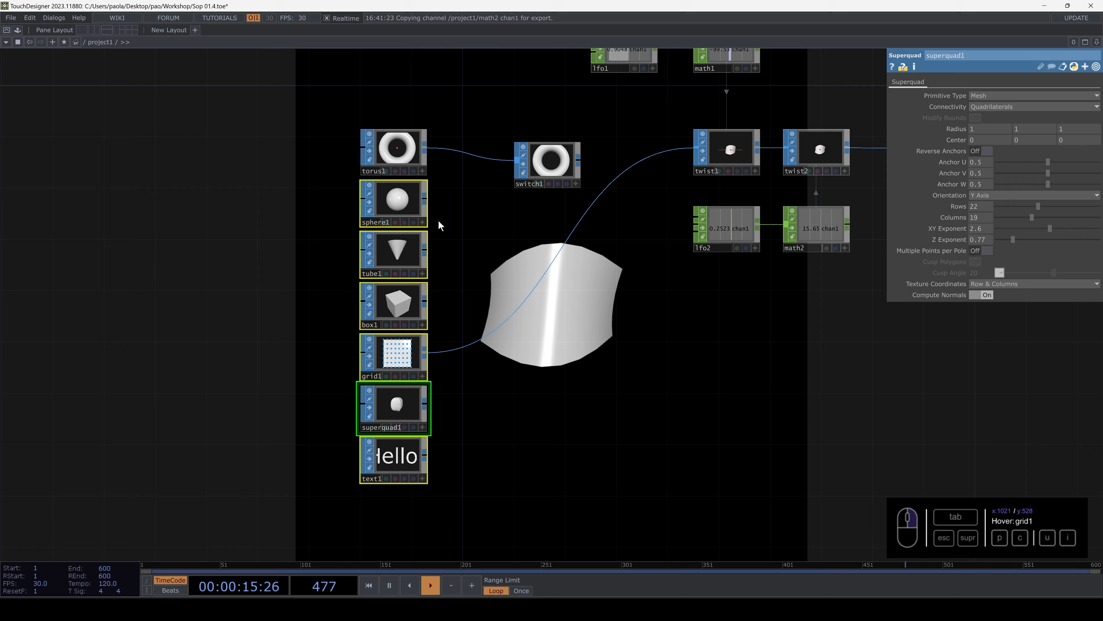
drag(424, 200, 515, 162)
drag(514, 212, 488, 253)
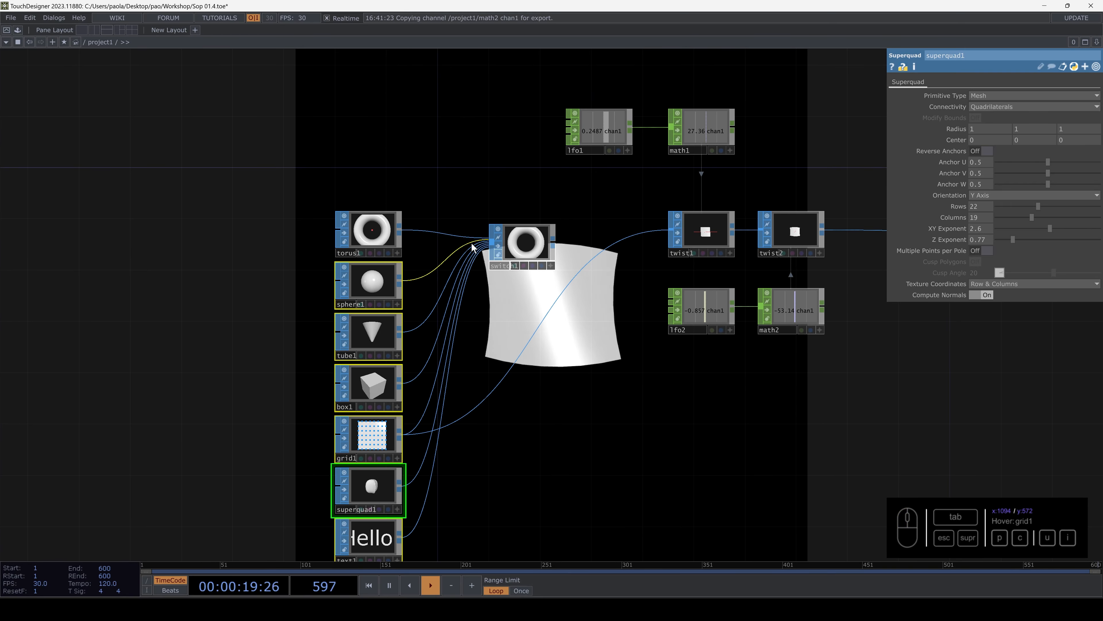
- Feed switch1 into twist1 in place of grid1 and line switch1 up with the twist chain
click(550, 246)
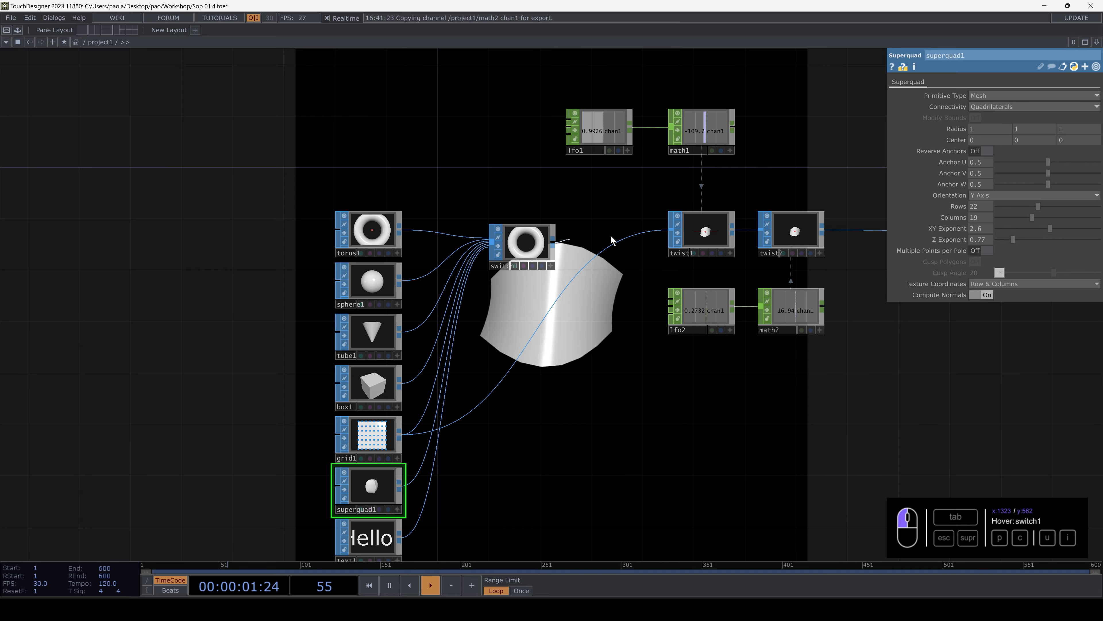
drag(630, 237, 669, 230)
drag(526, 243, 551, 230)
- Run switch1's Select Input through the connected primitives up to 6, the text1 shape
drag(522, 207, 605, 325)
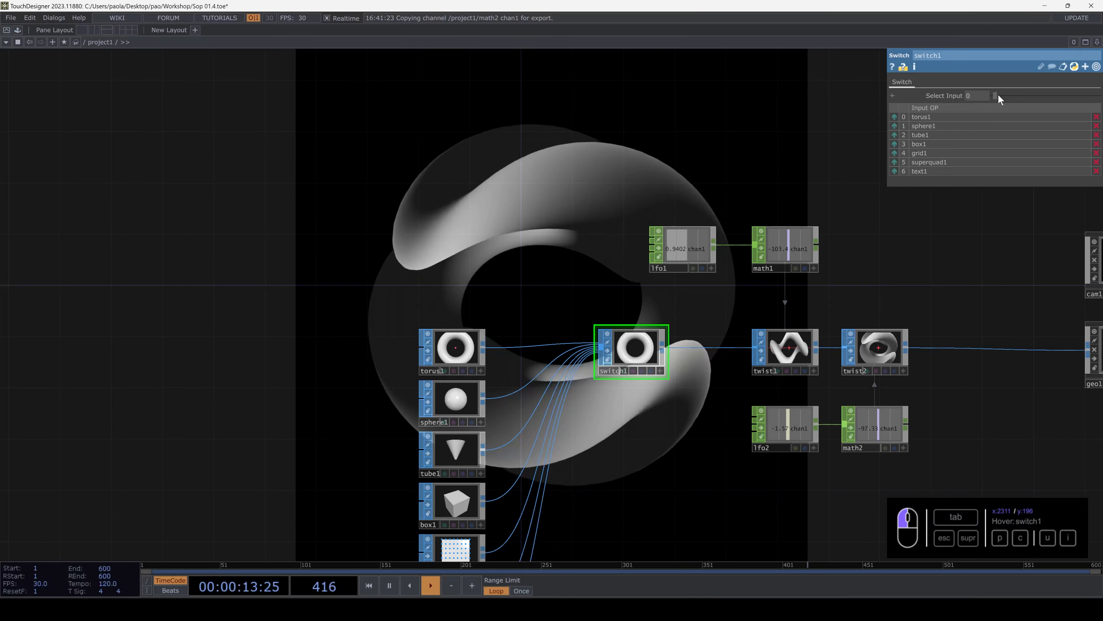
drag(884, 191, 907, 198)
drag(1005, 99, 1055, 97)
- Centre the Hello text by setting text1's Translate to about -1.64 in X and -0.36 in Y
scroll(551, 235, down, 10)
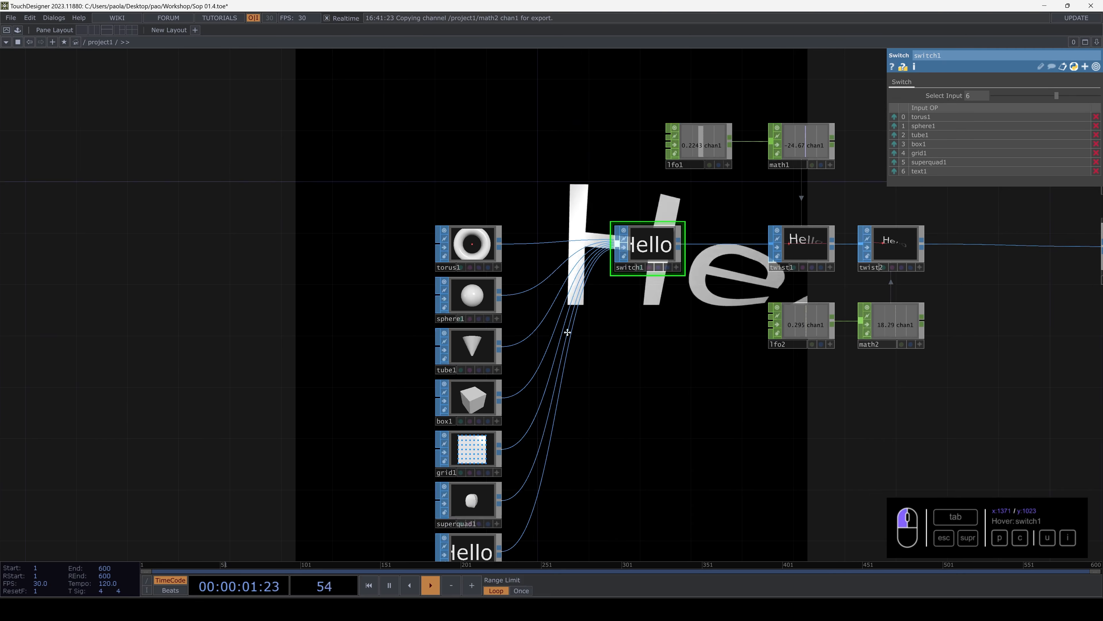
click(448, 347)
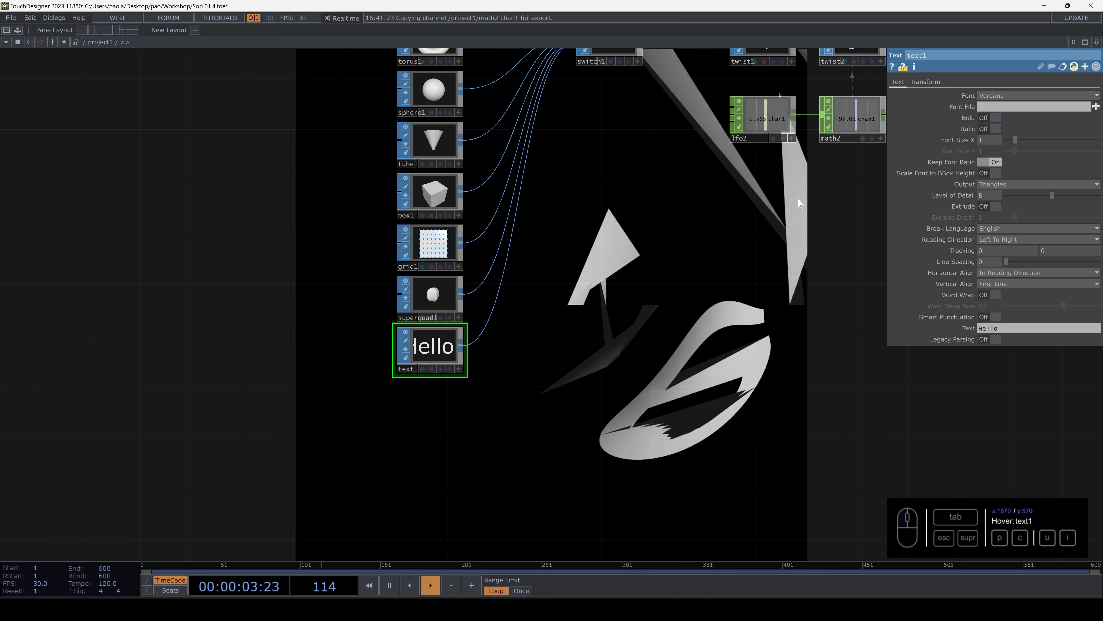
click(920, 82)
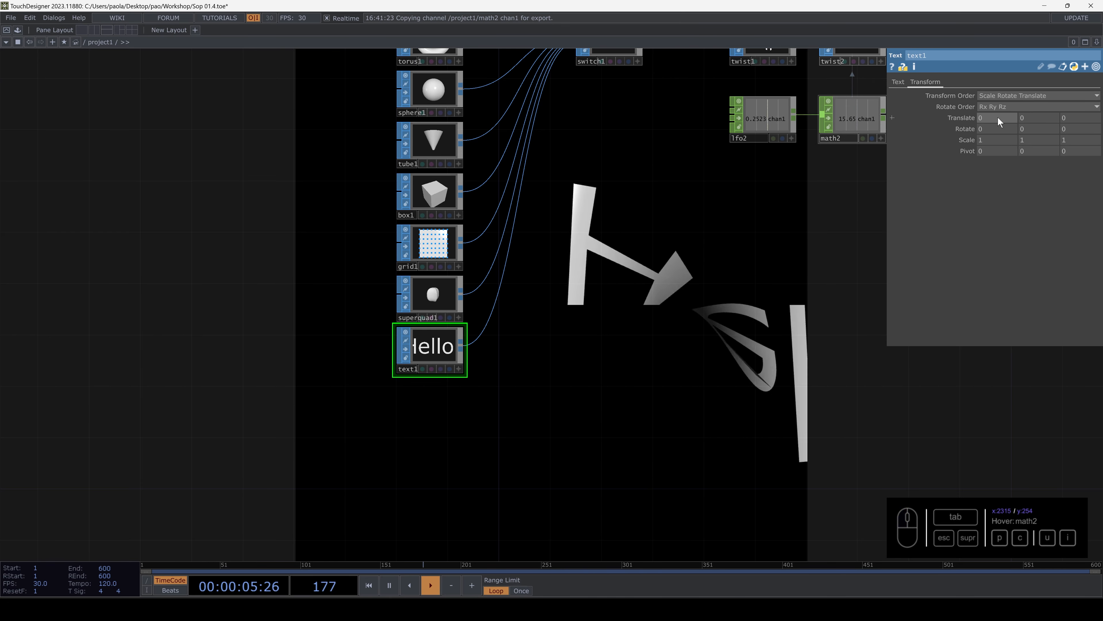
middle_drag(997, 118, 994, 107)
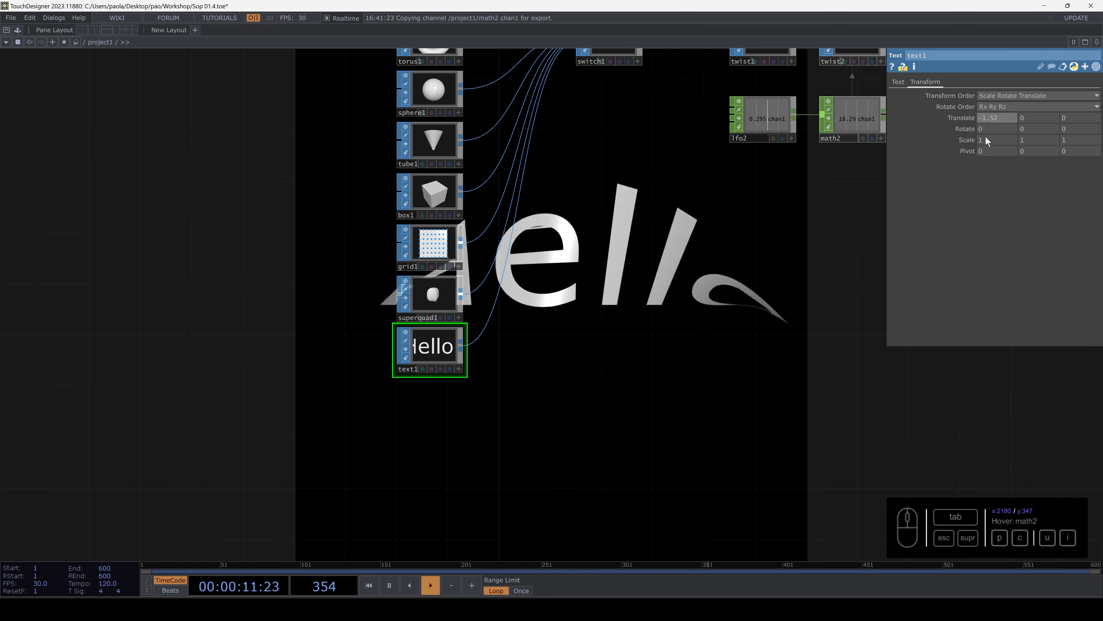
middle_drag(1036, 116, 1039, 131)
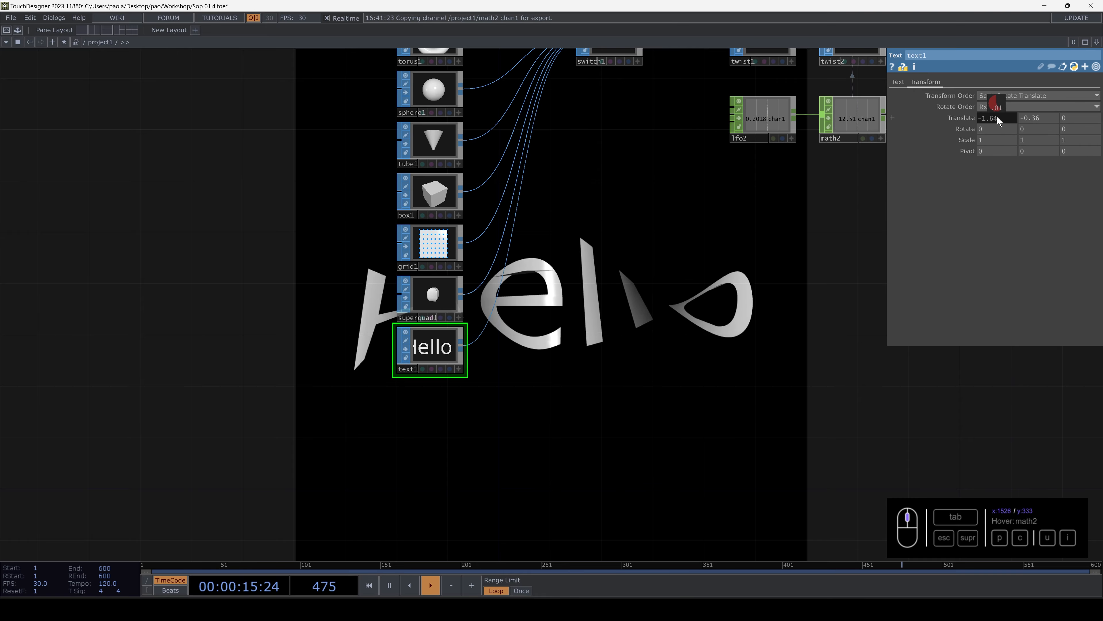
- Set switch1's Select Input to 2 so that tube1 feeds the twists
drag(765, 157, 611, 405)
click(456, 290)
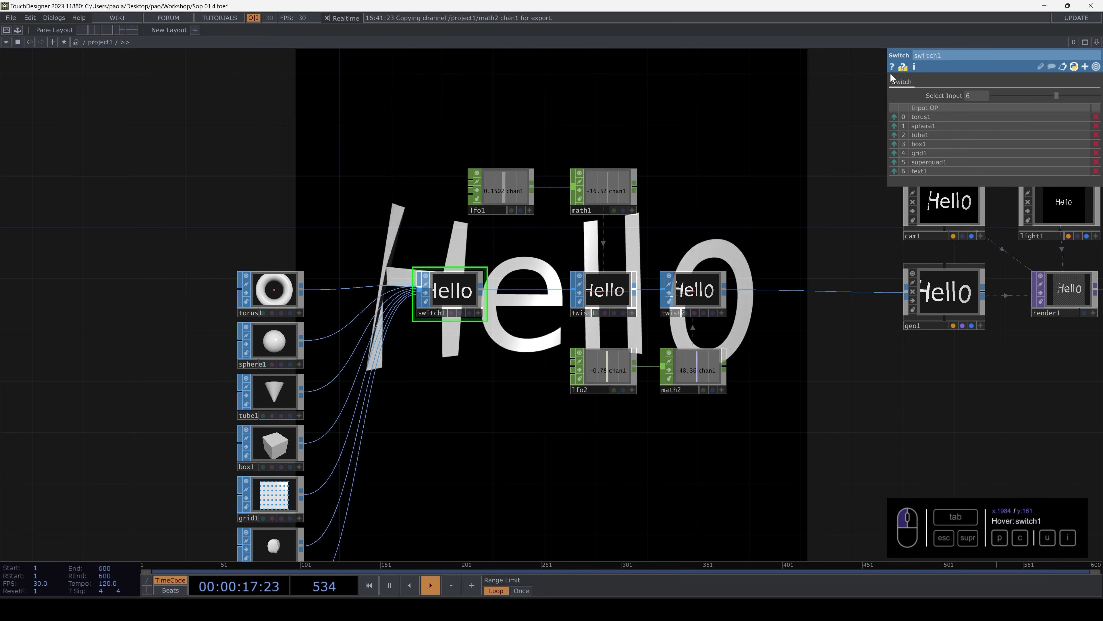
drag(1050, 96, 1014, 97)
- Refine tube1's mesh by setting its Rows to 50 and its Columns to 200
drag(415, 179, 504, 137)
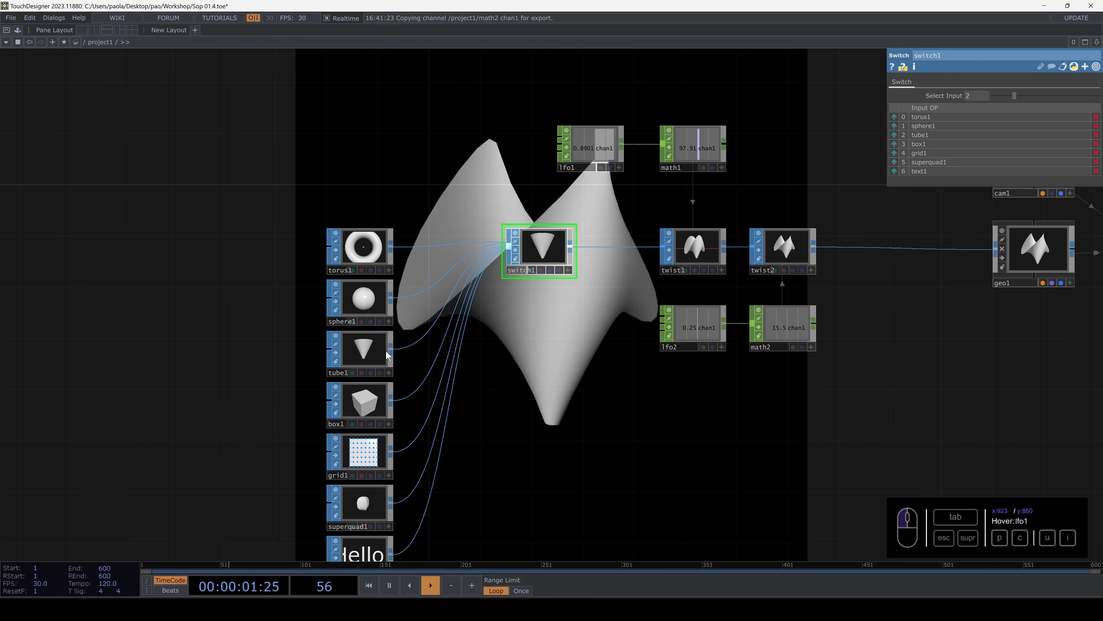
click(384, 353)
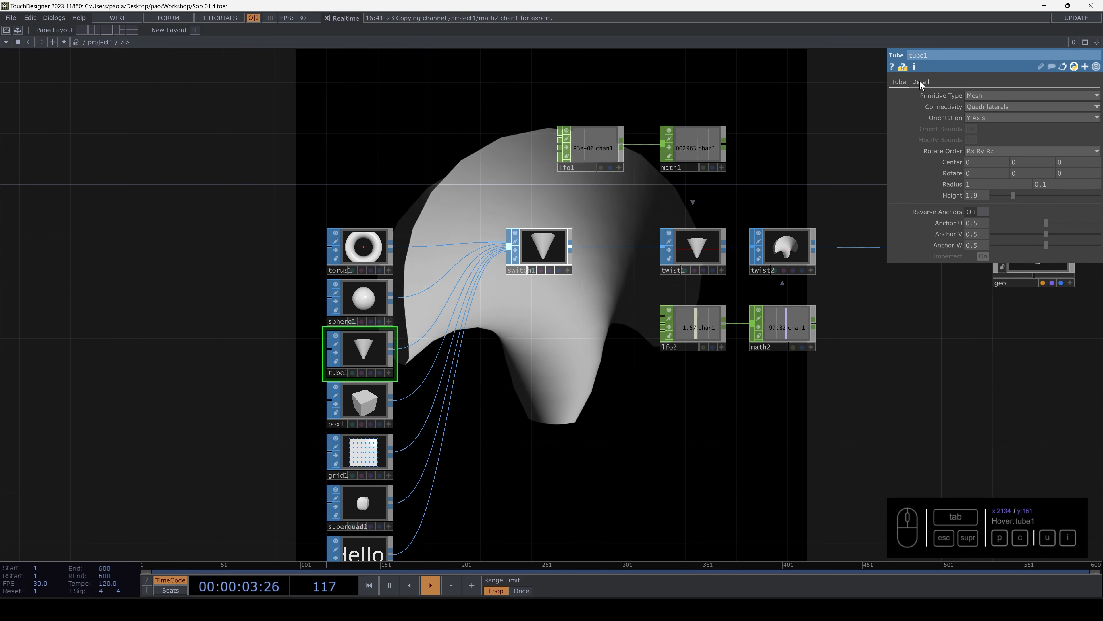
drag(422, 162, 548, 271)
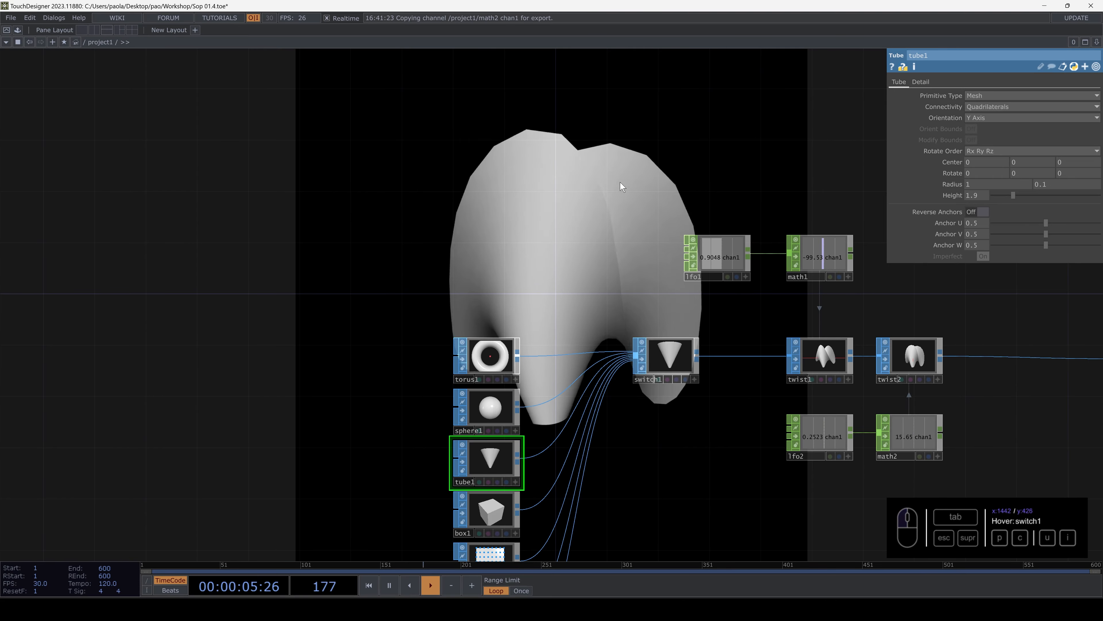
click(920, 81)
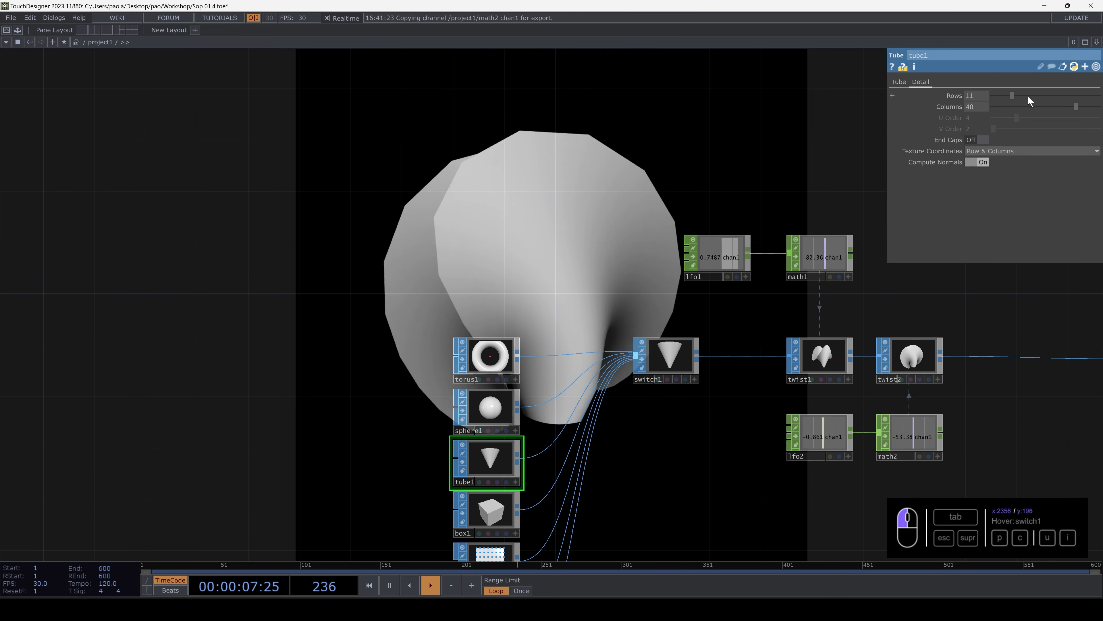
click(970, 108)
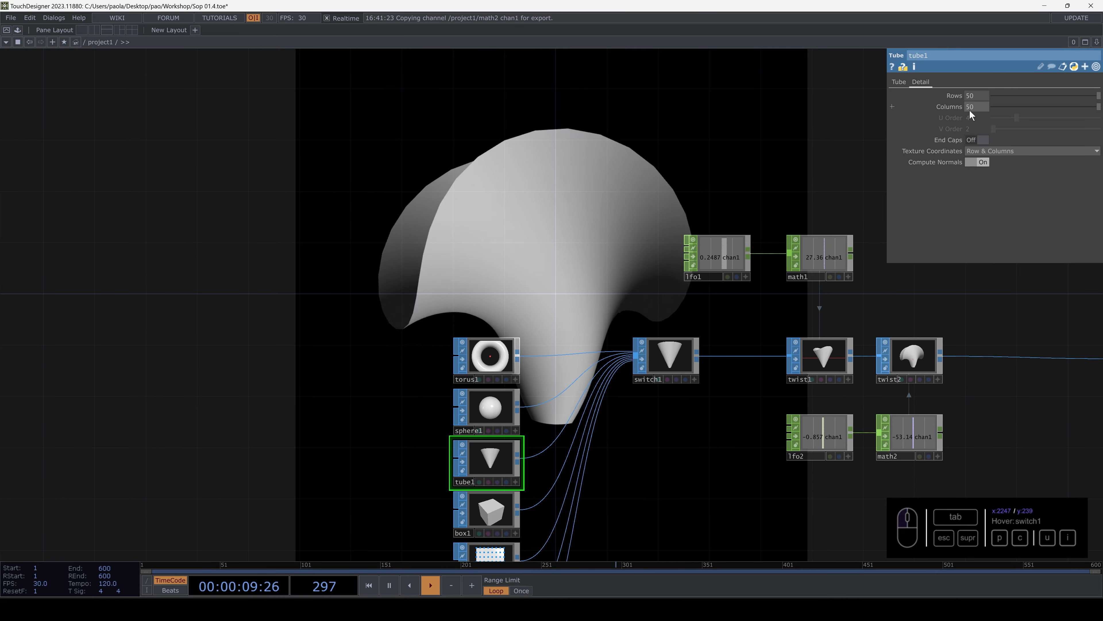
text(200)
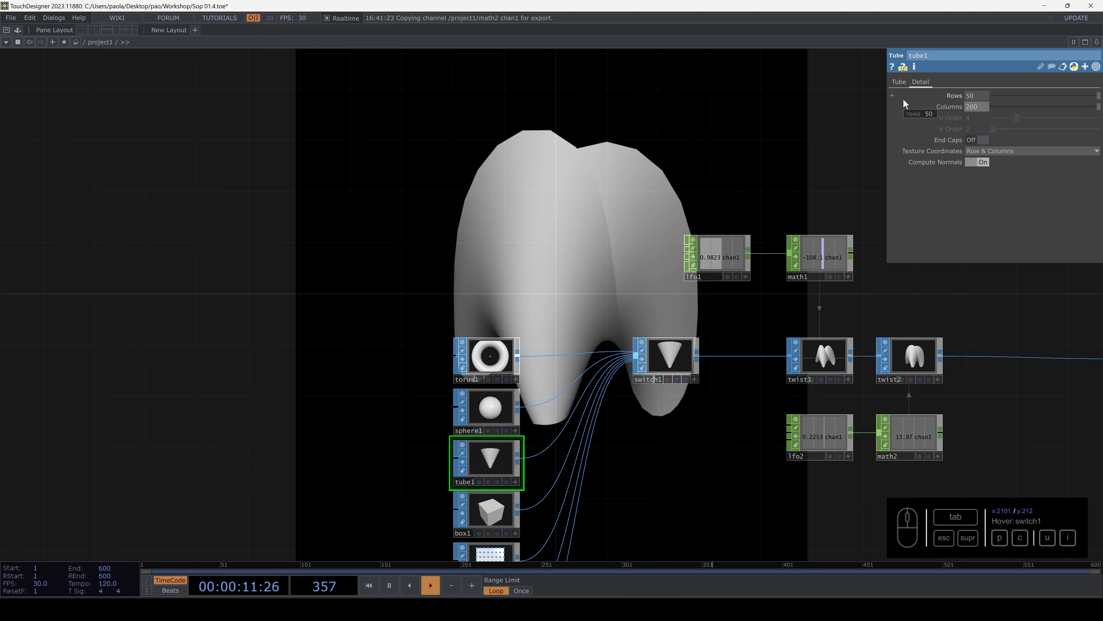
key(Return)
- Move the primitives, switch and twist chain farther from geo1 to make space, and place text1 back under superquad1
drag(605, 261, 462, 65)
drag(729, 396, 482, 356)
scroll(583, 350, up, 3)
scroll(583, 349, down, 6)
drag(632, 338, 708, 323)
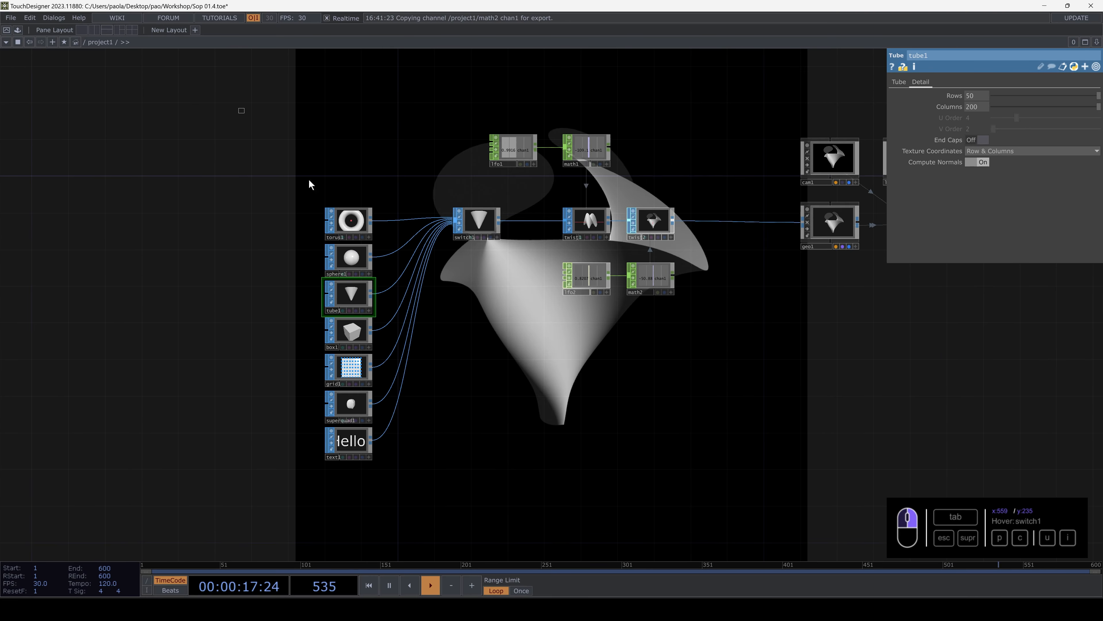
drag(648, 270, 438, 270)
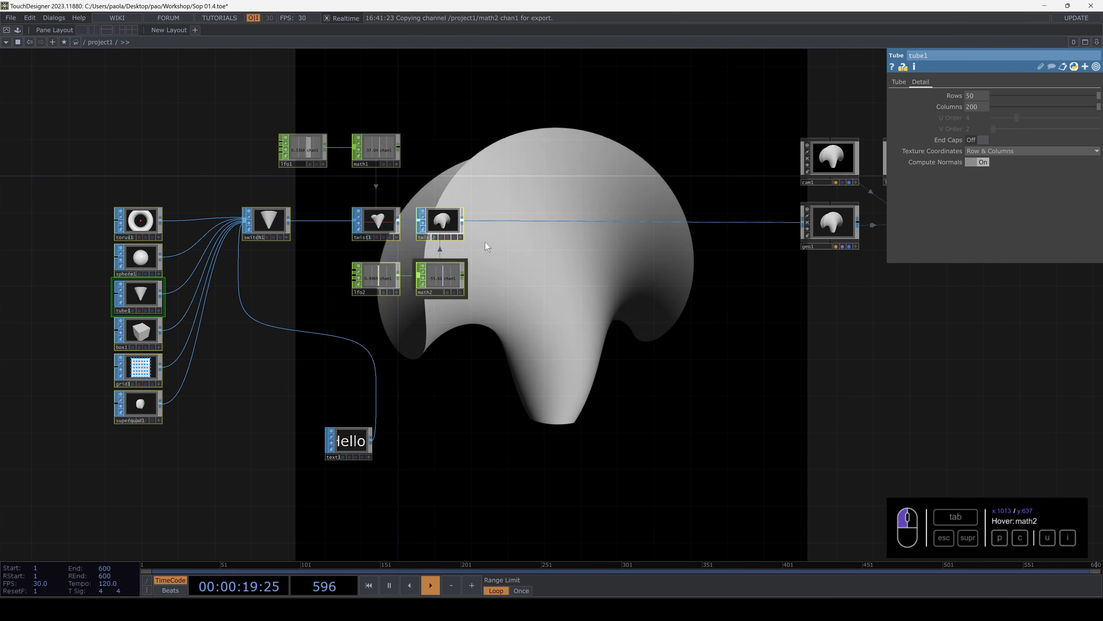
scroll(522, 203, up, 3)
drag(618, 306, 764, 195)
drag(472, 437, 652, 320)
drag(509, 455, 85, 451)
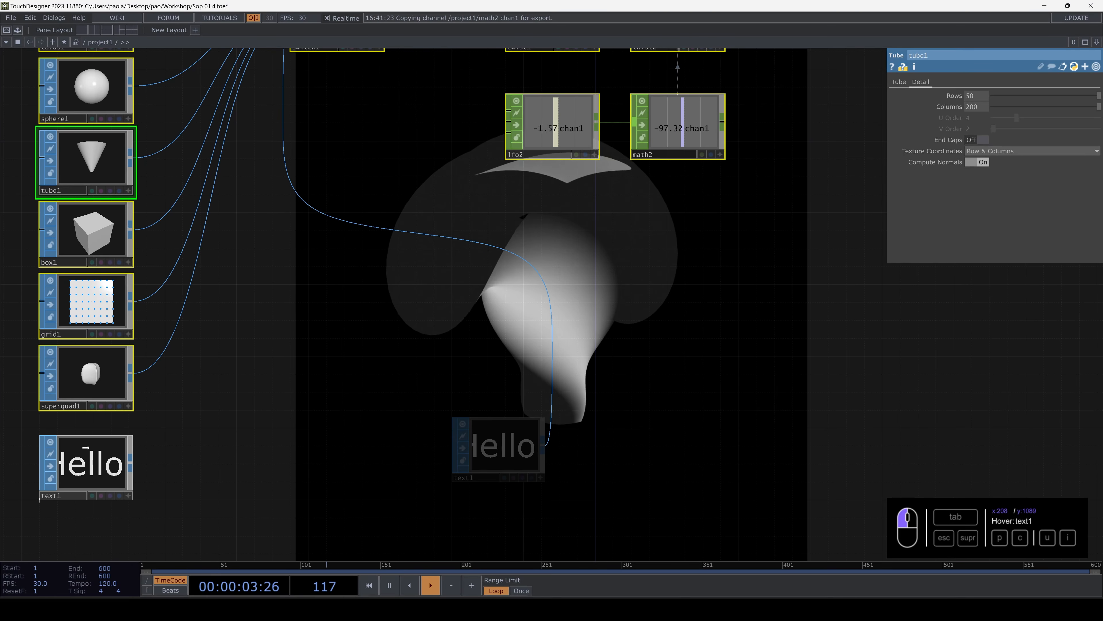
- Insert a Transform SOP between twist2 and geo1 and align it with the chain
drag(606, 252, 404, 370)
drag(619, 192, 550, 331)
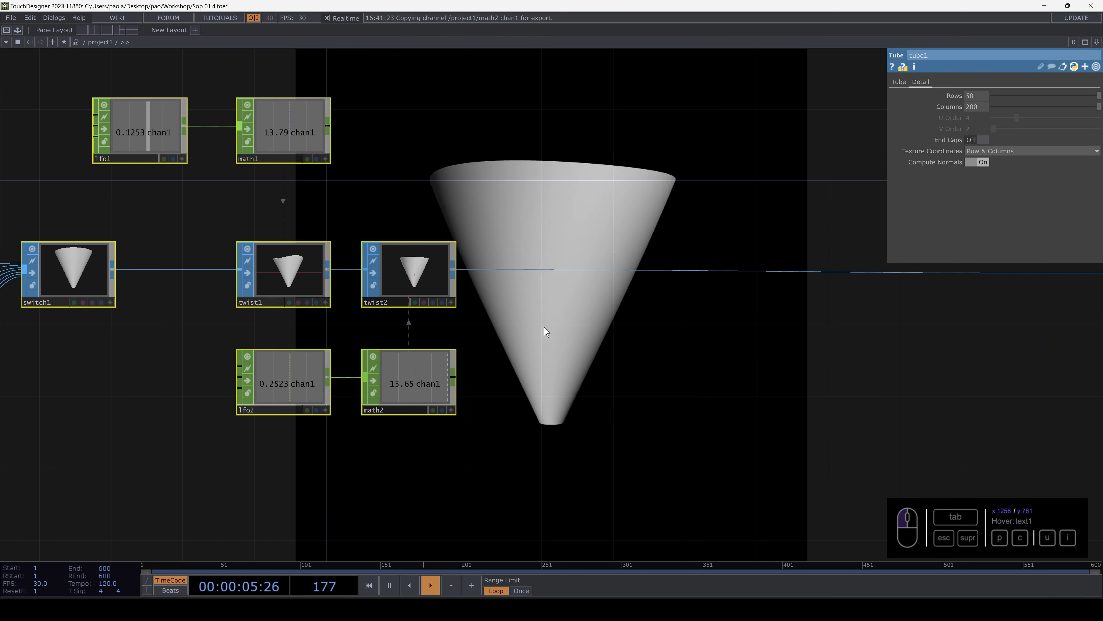
click(537, 300)
key(Tab)
text(tra)
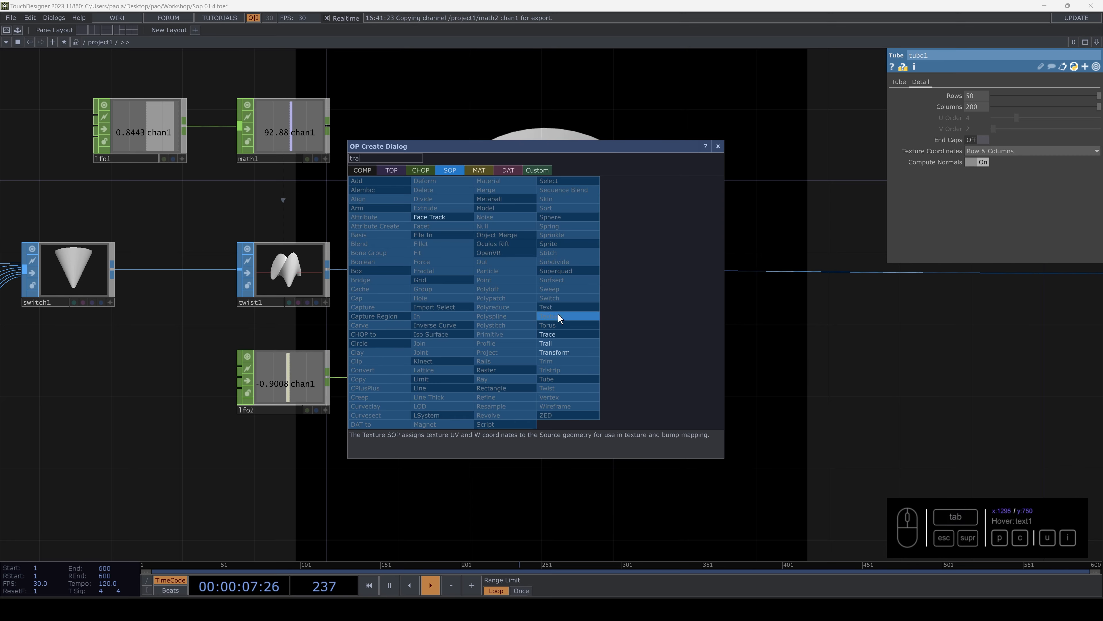
click(553, 351)
click(560, 330)
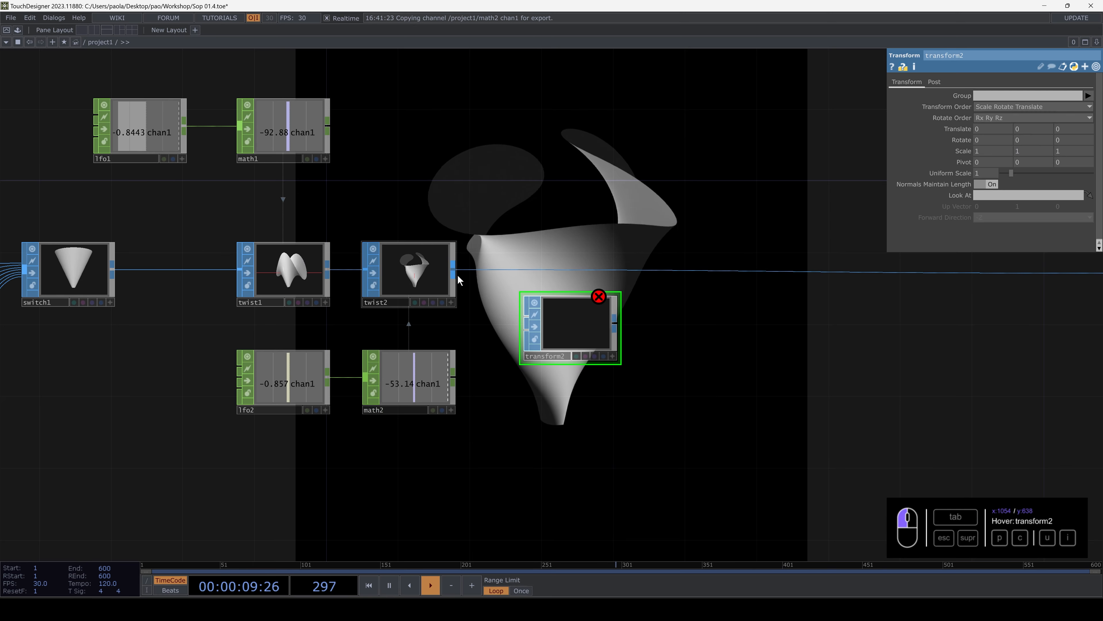
drag(458, 276, 525, 321)
drag(618, 321, 656, 272)
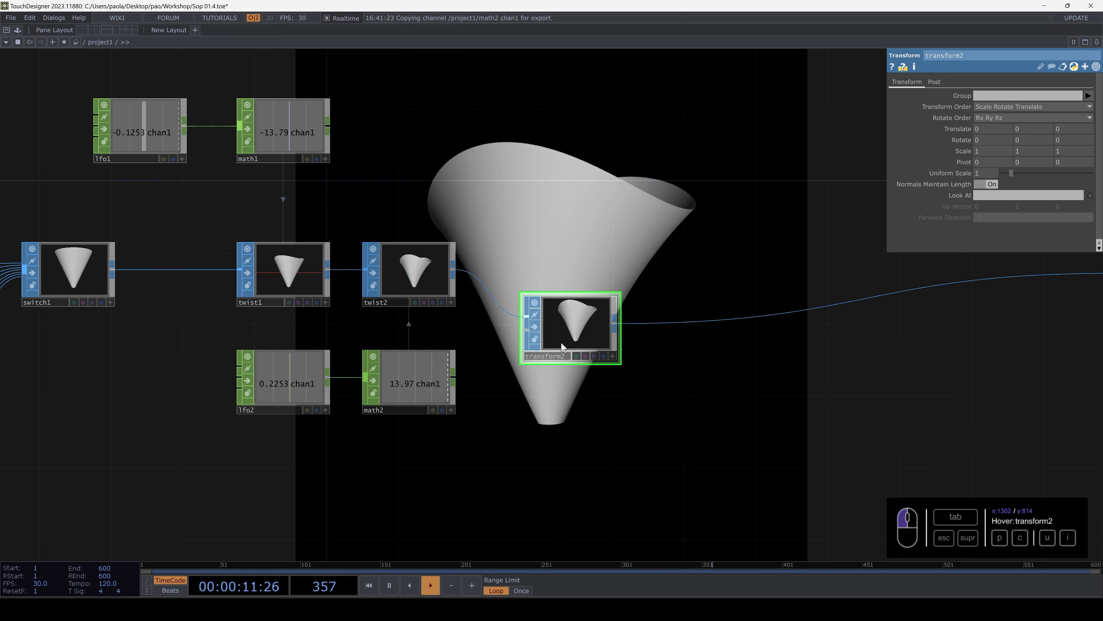
drag(561, 342, 561, 287)
- Set transform2's Uniform Scale to 1.75 and turn its X Rotate to about 396
drag(742, 117, 758, 186)
mouse_move(1011, 171)
mouse_down()
mouse_move(1033, 170)
mouse_move(1018, 172)
mouse_up()
middle_drag(986, 140, 999, 140)
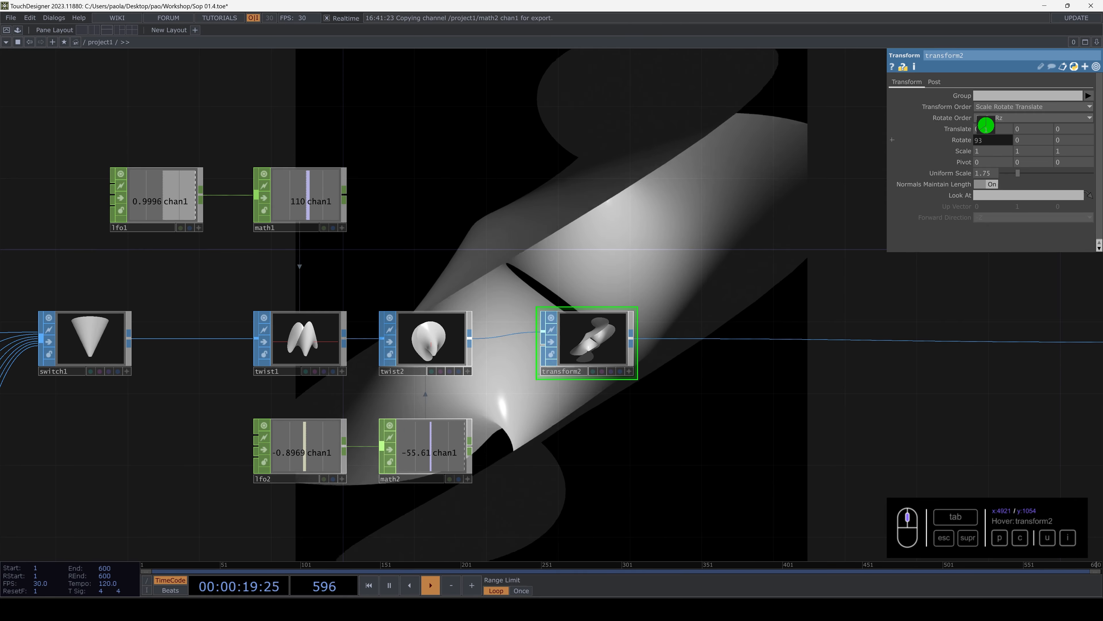
drag(547, 219, 478, 355)
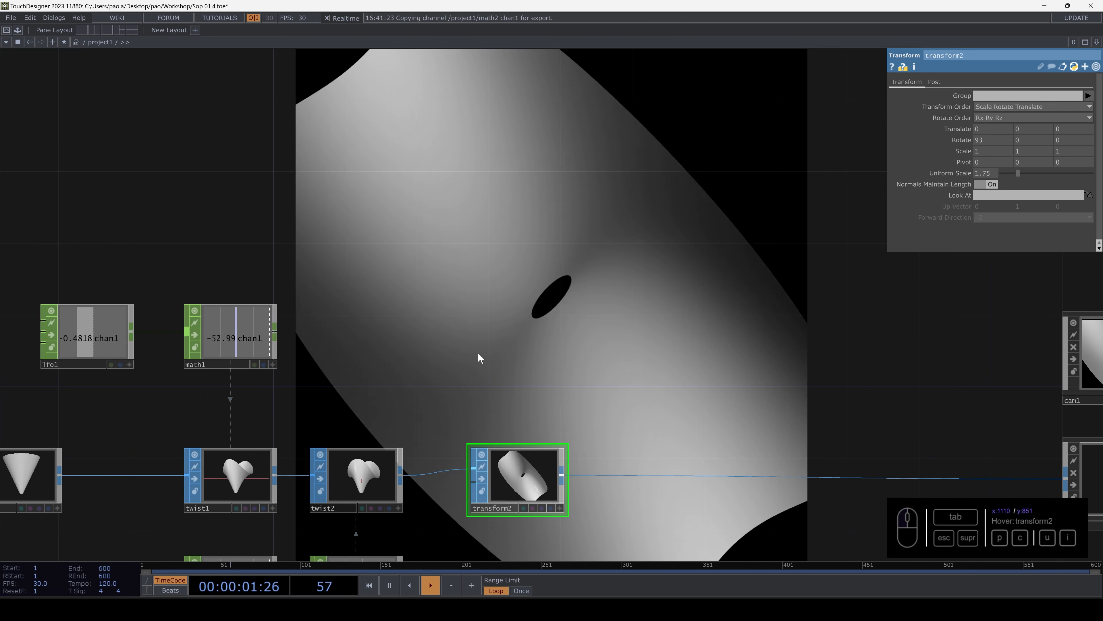
mouse_move(983, 139)
middle_down()
mouse_move(983, 130)
mouse_move(1033, 129)
mouse_move(986, 125)
middle_up()
- Try tilting cam1 with an X Rotate of 19, and reset that rotation to 0
scroll(569, 296, up, 2)
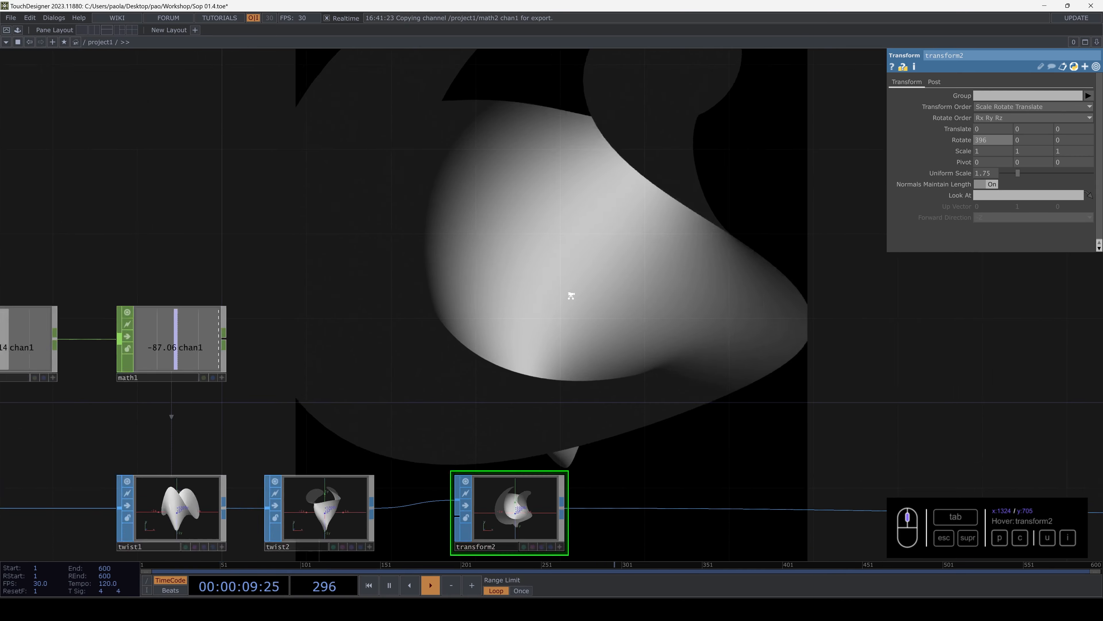
scroll(572, 295, down, 5)
drag(816, 323, 535, 321)
scroll(586, 328, up, 4)
click(554, 326)
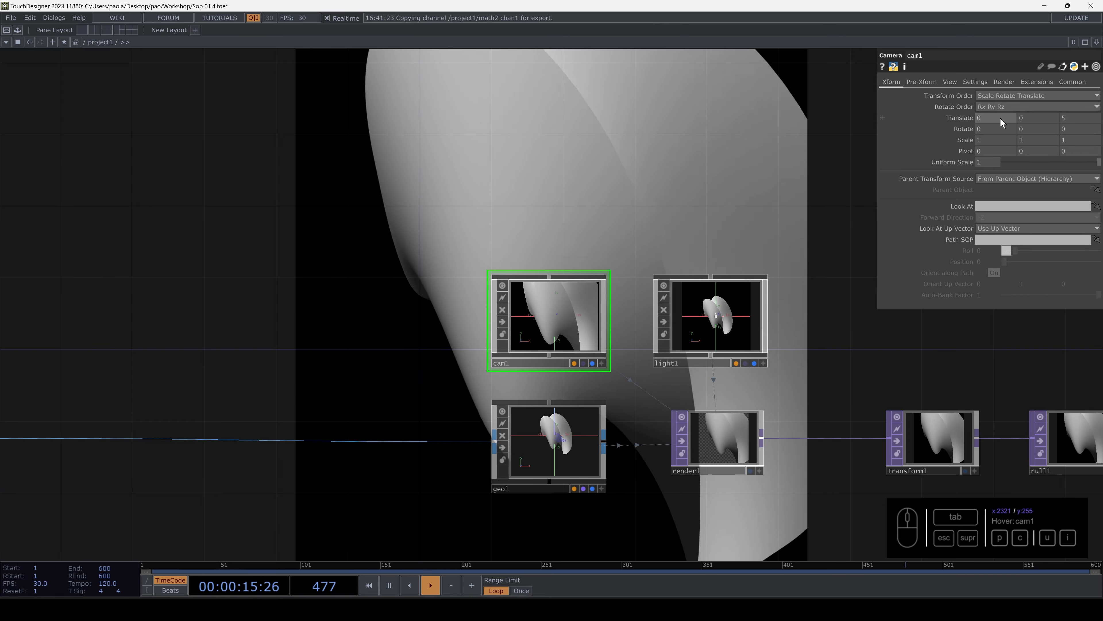
mouse_move(997, 127)
middle_down()
mouse_move(1004, 113)
mouse_move(992, 114)
mouse_move(1007, 114)
middle_up()
drag(1004, 129, 862, 121)
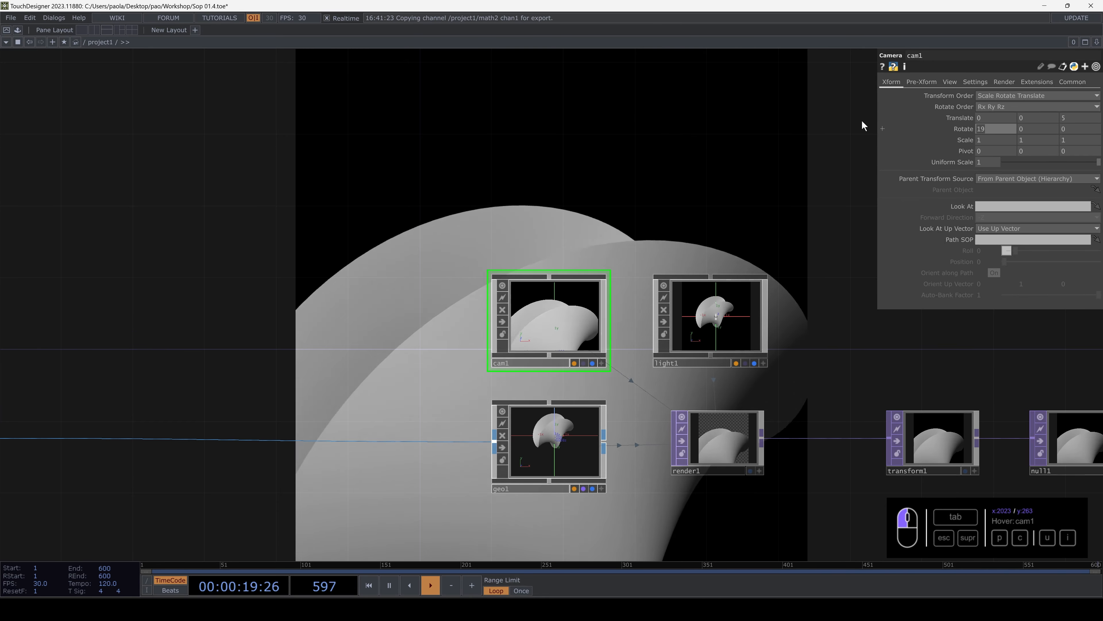
text(0)
- Split the workspace into two side-by-side panes and turn the second one into a Geometry Viewer
drag(101, 60, 104, 58)
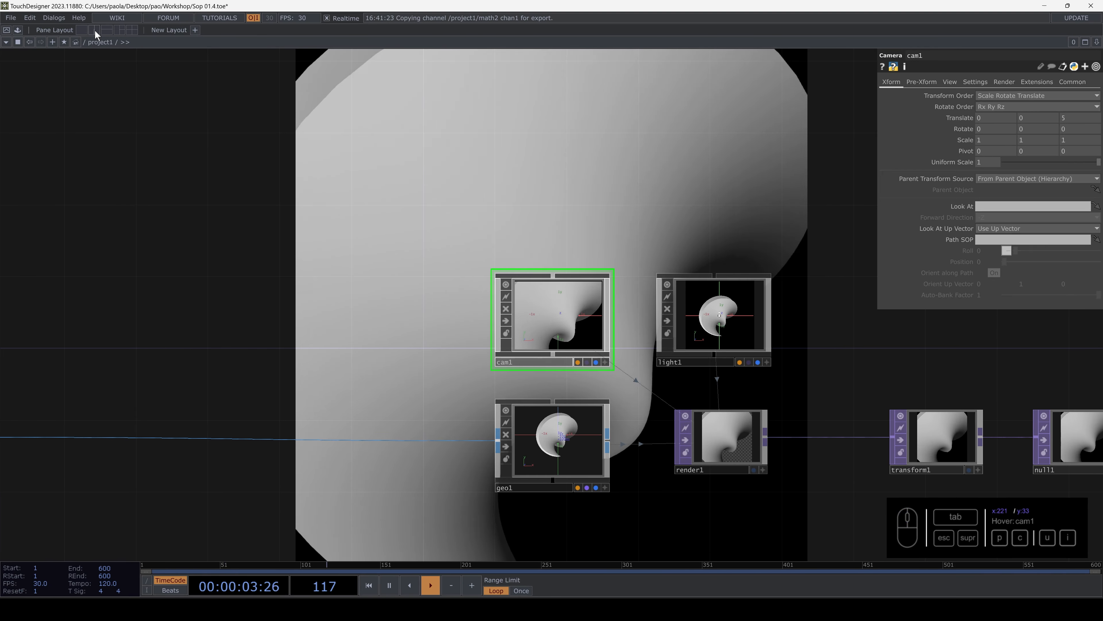
click(95, 29)
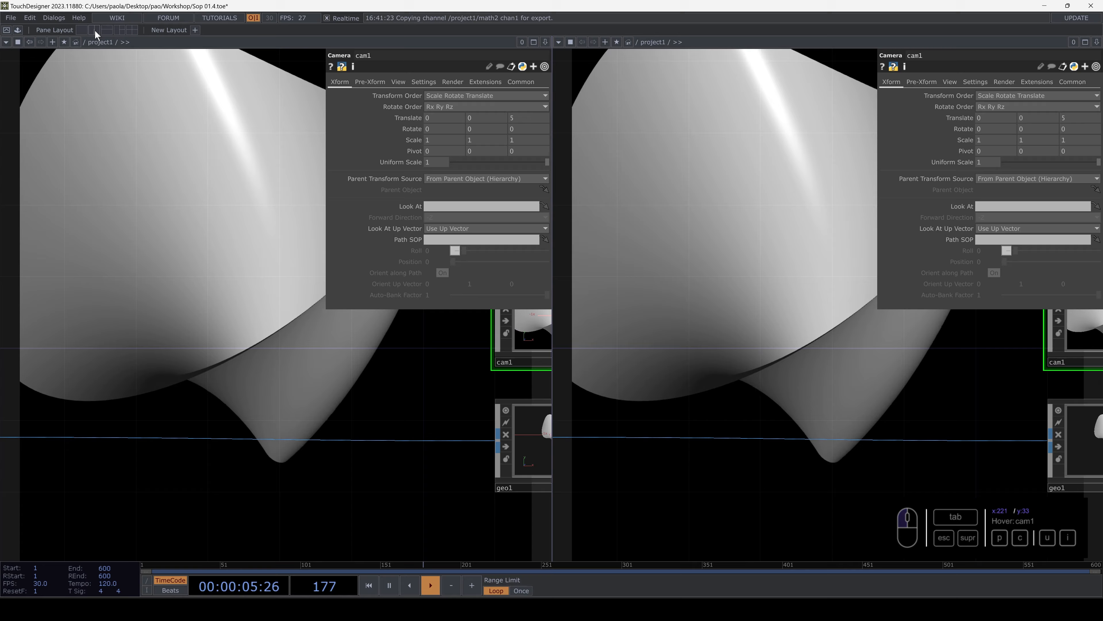
click(559, 42)
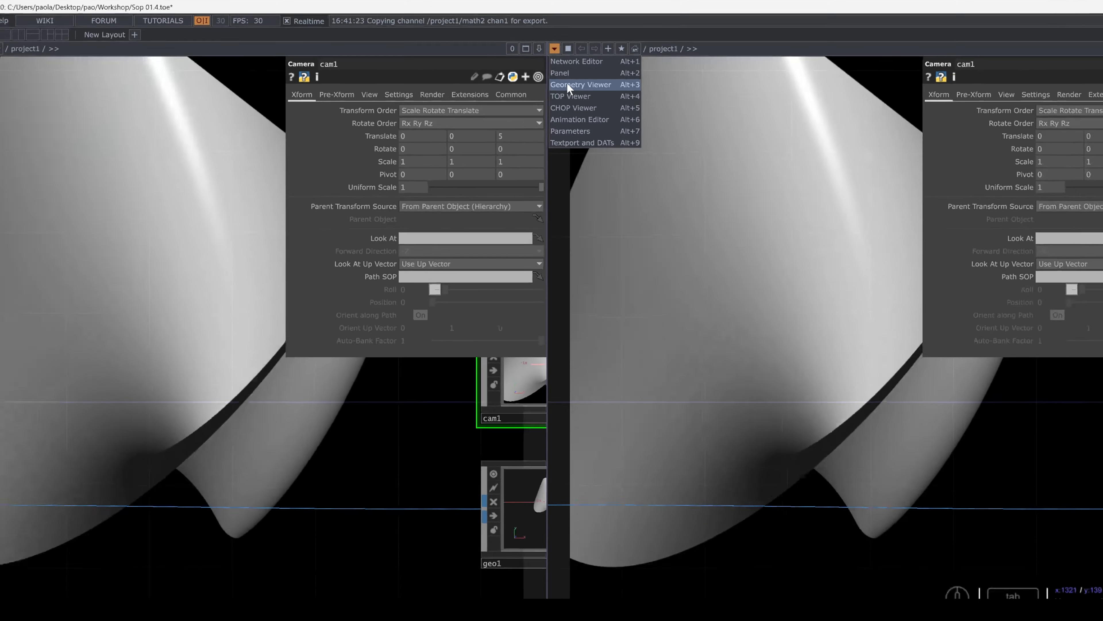
click(569, 85)
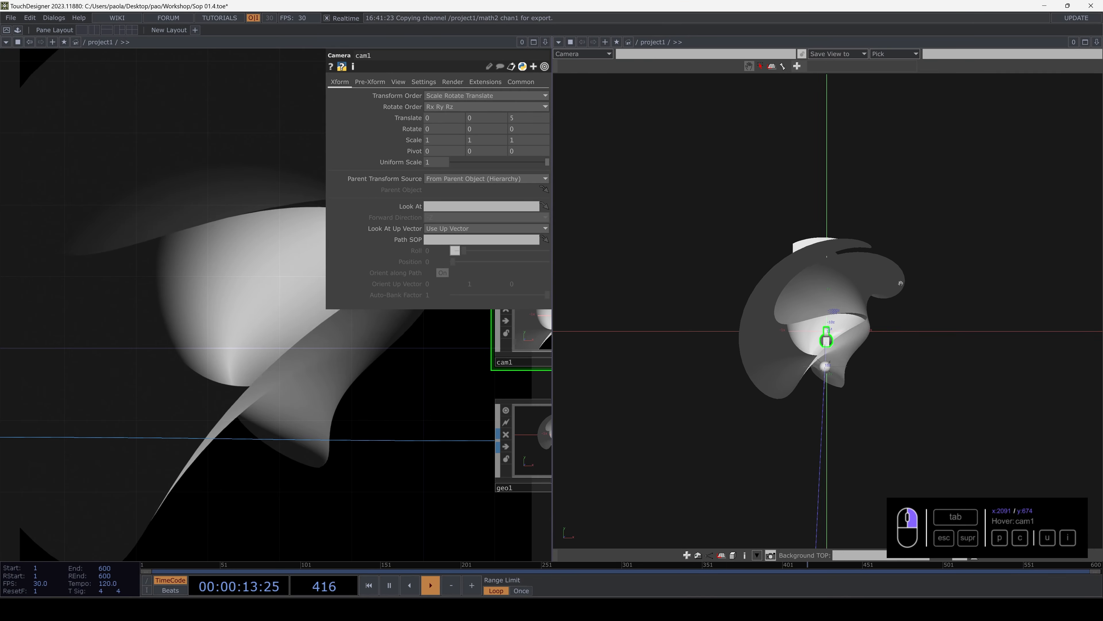
- Examine the geometry, camera and light from several angles in the Geometry Viewer, selecting geo1 and cam1 in turn to locate them
right_drag(762, 332, 686, 340)
scroll(691, 320, up, 3)
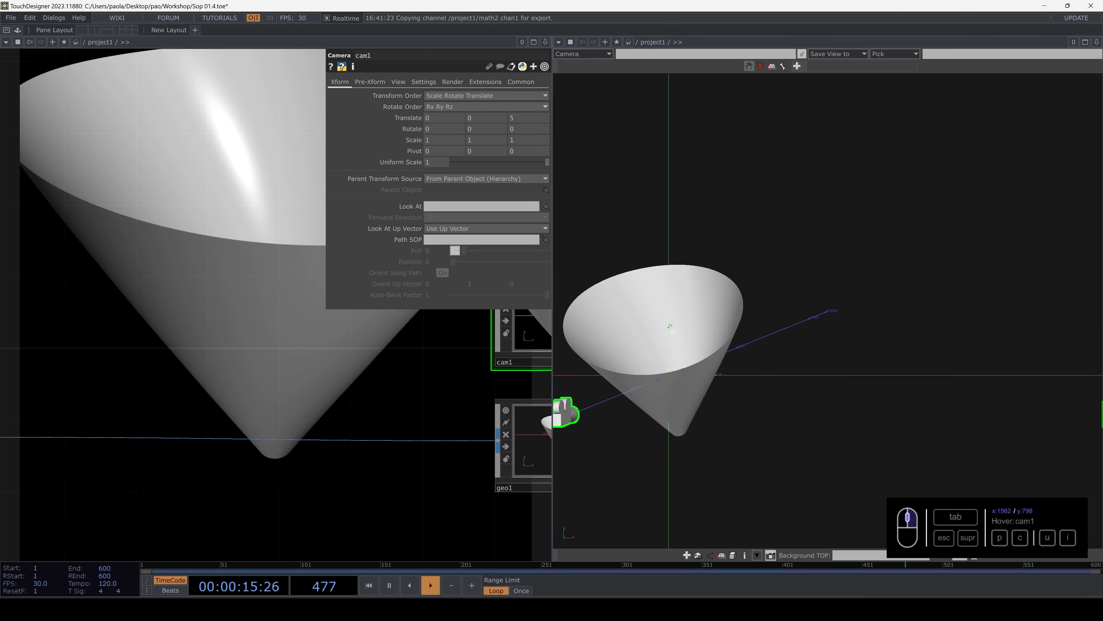
scroll(692, 320, down, 6)
drag(692, 320, 887, 326)
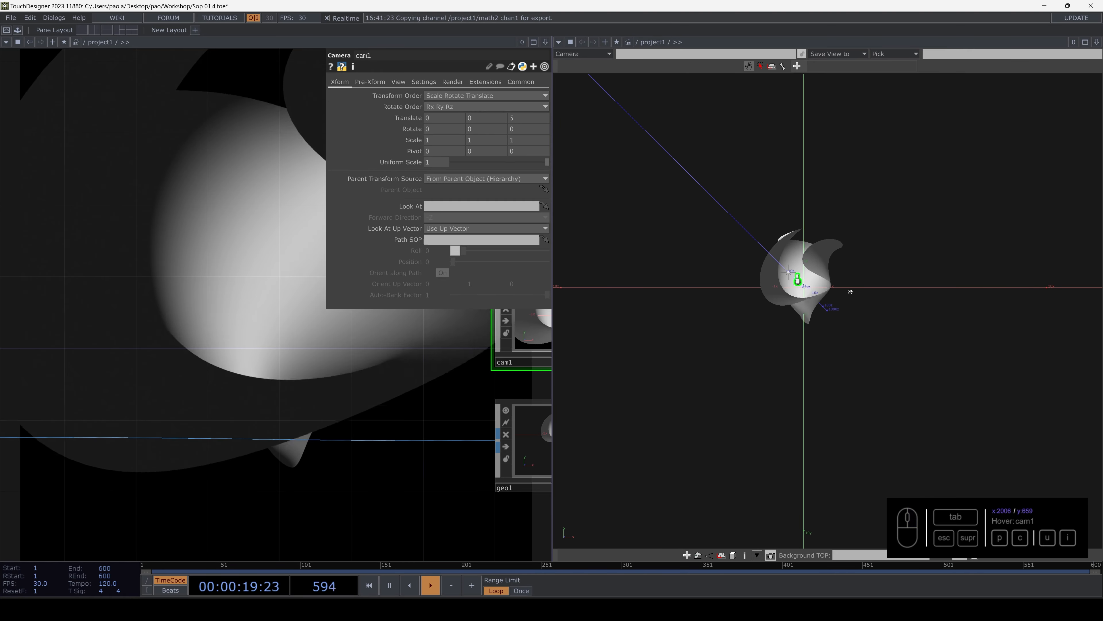
drag(851, 292, 786, 332)
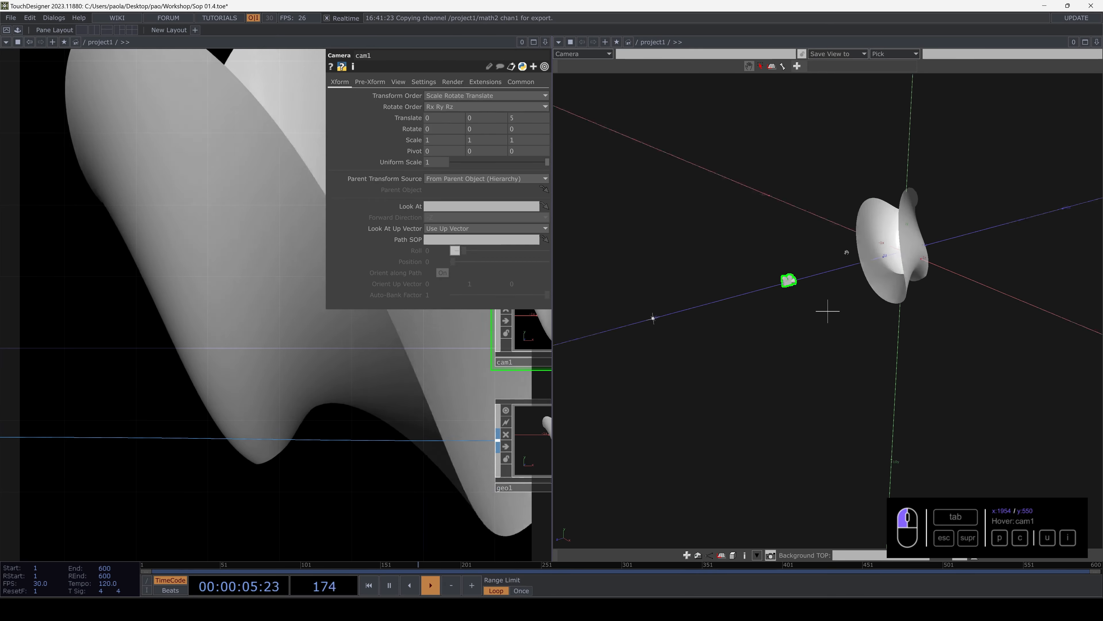
drag(832, 188, 812, 177)
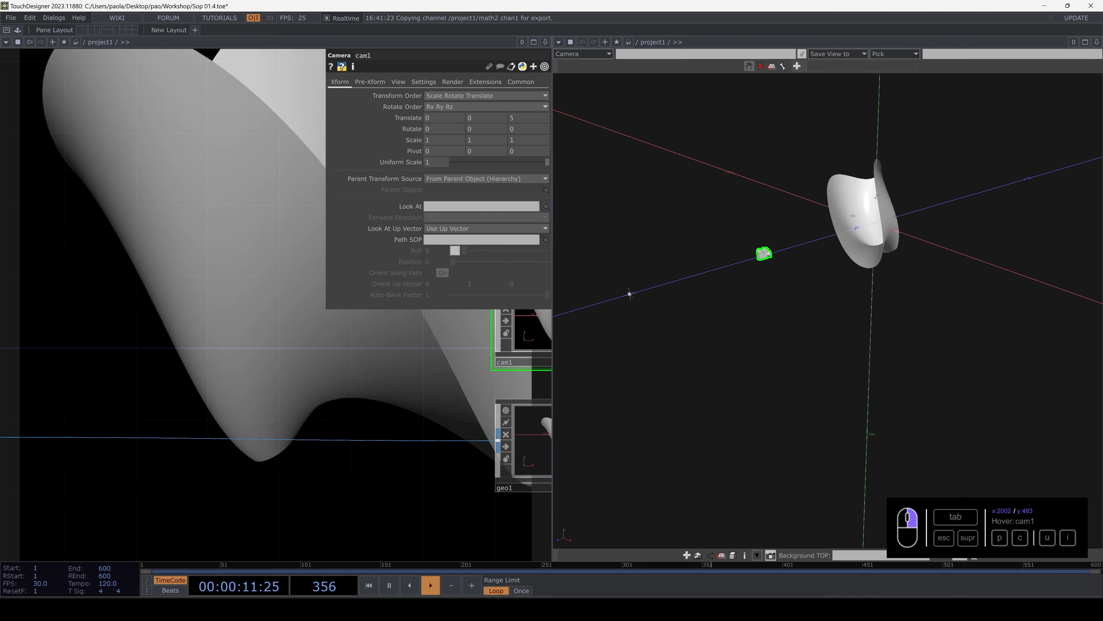
drag(866, 305, 895, 258)
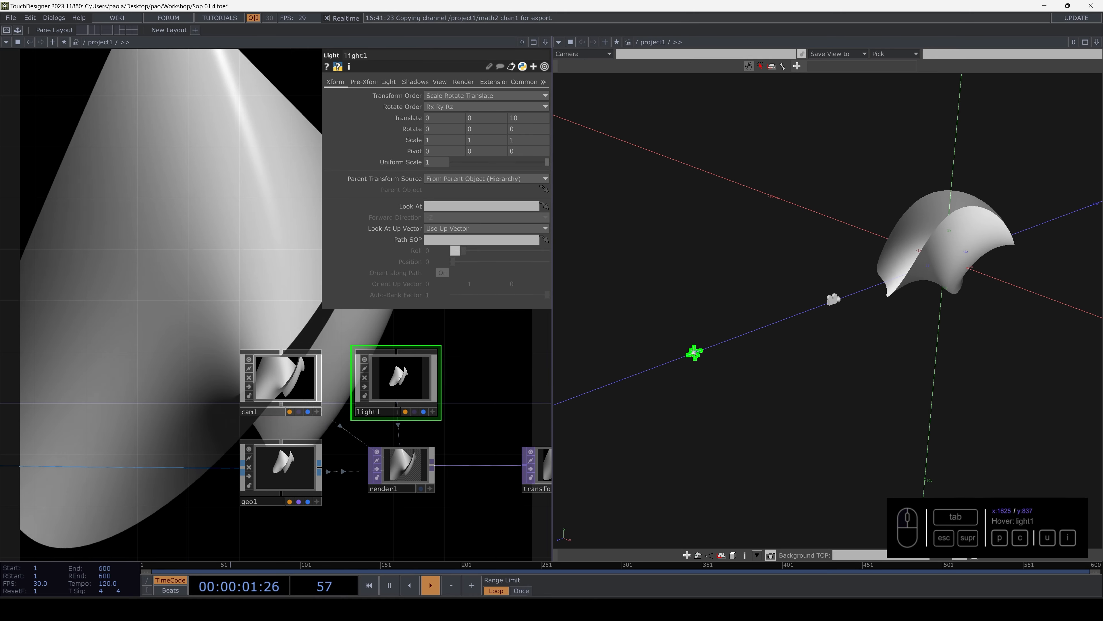
click(302, 465)
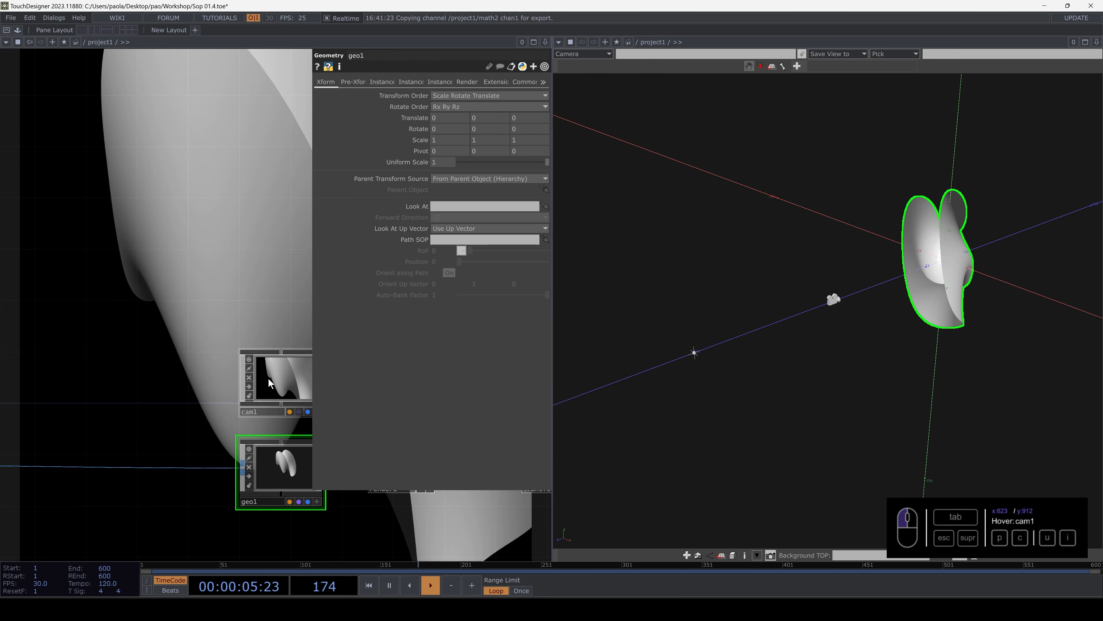
click(269, 382)
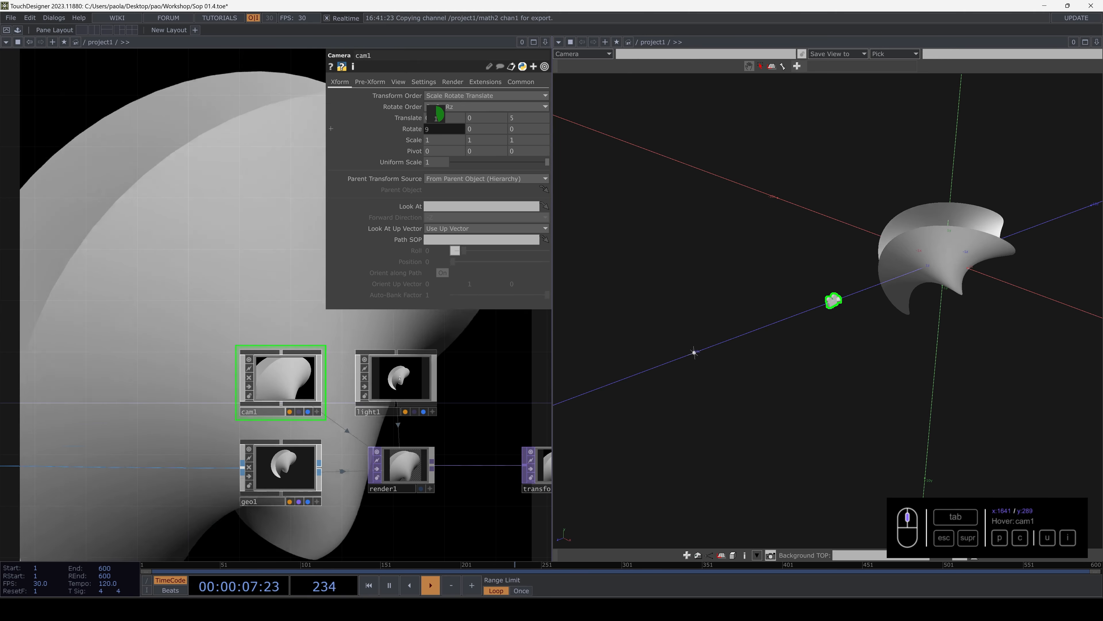
- Try tilting cam1 with X Rotate values of 5 and 17 while viewing it from the side, and reset the rotation to 0
middle_drag(436, 114, 435, 113)
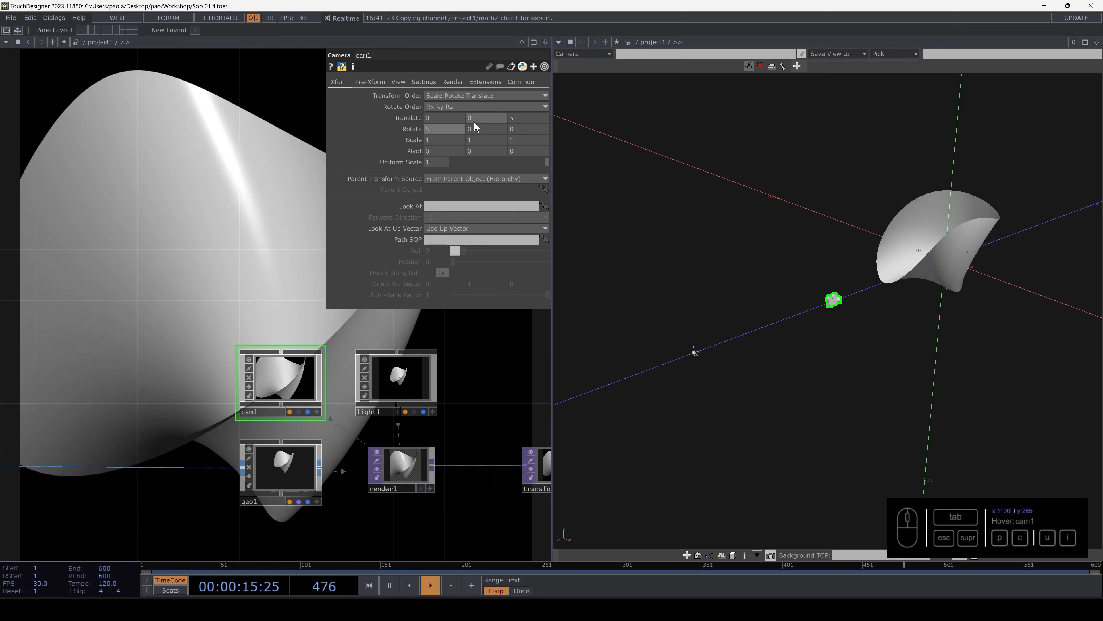
mouse_move(484, 111)
middle_down()
mouse_move(500, 113)
mouse_move(468, 116)
middle_up()
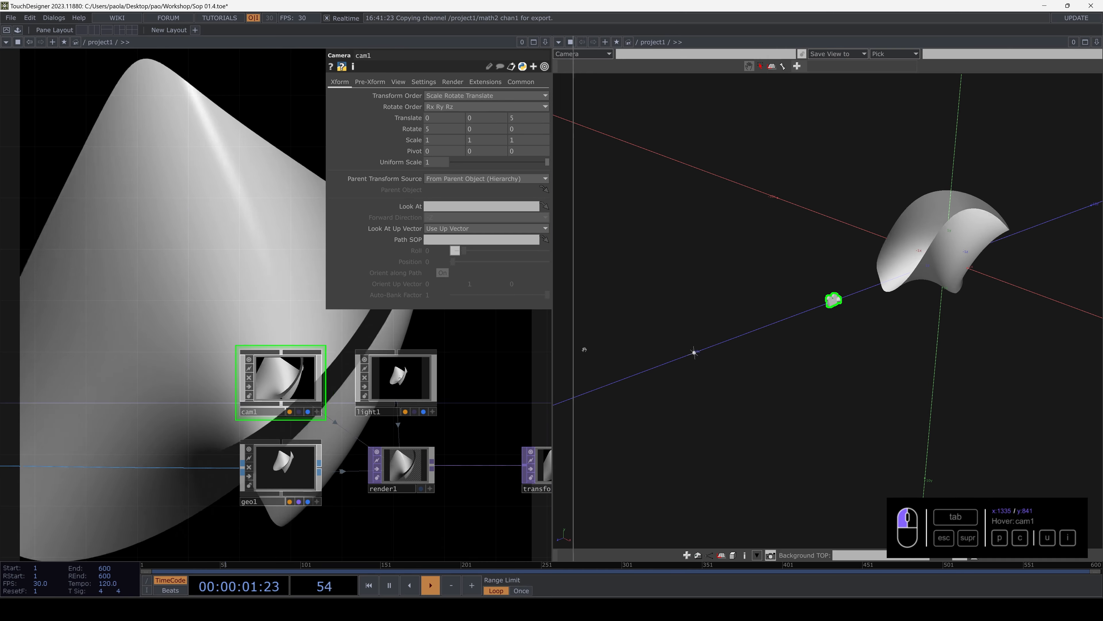
drag(584, 350, 587, 339)
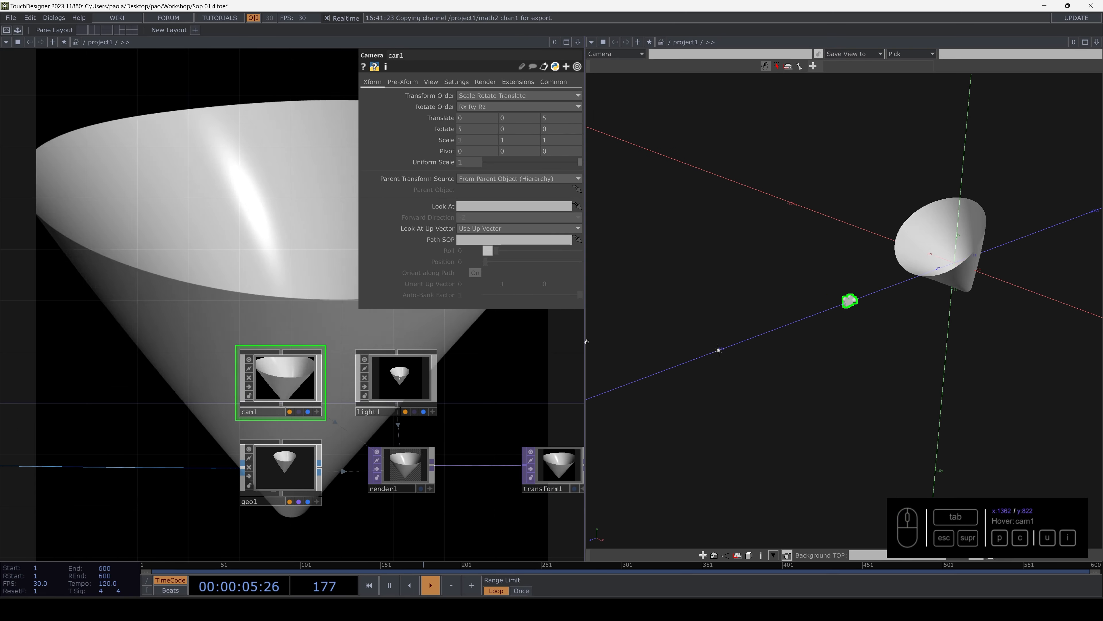
drag(798, 333, 891, 299)
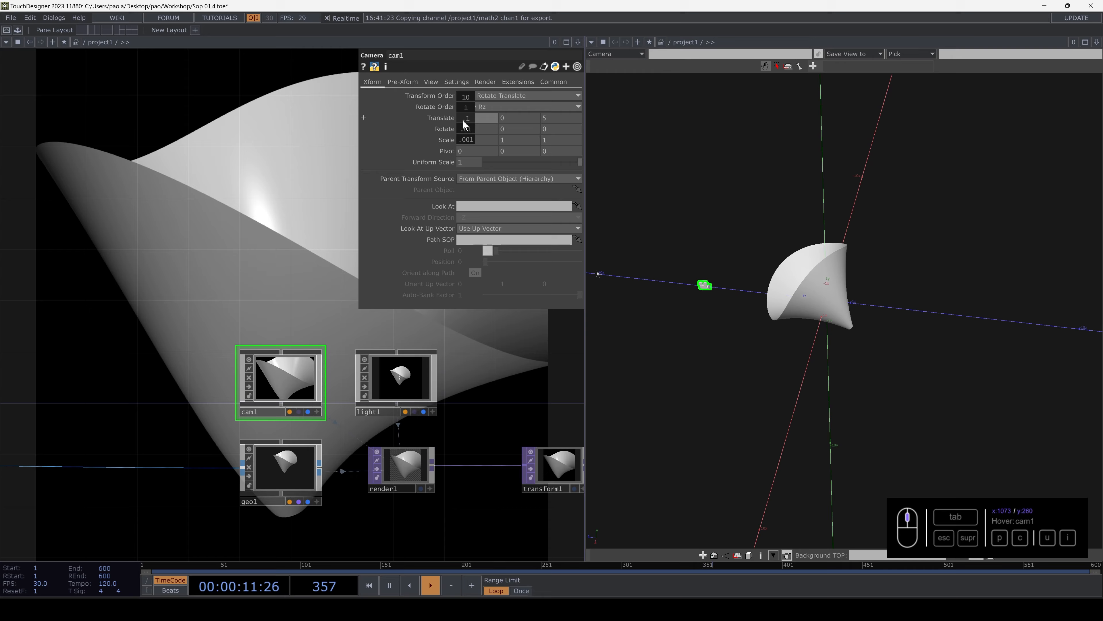
drag(465, 131, 466, 114)
middle_drag(466, 113, 474, 129)
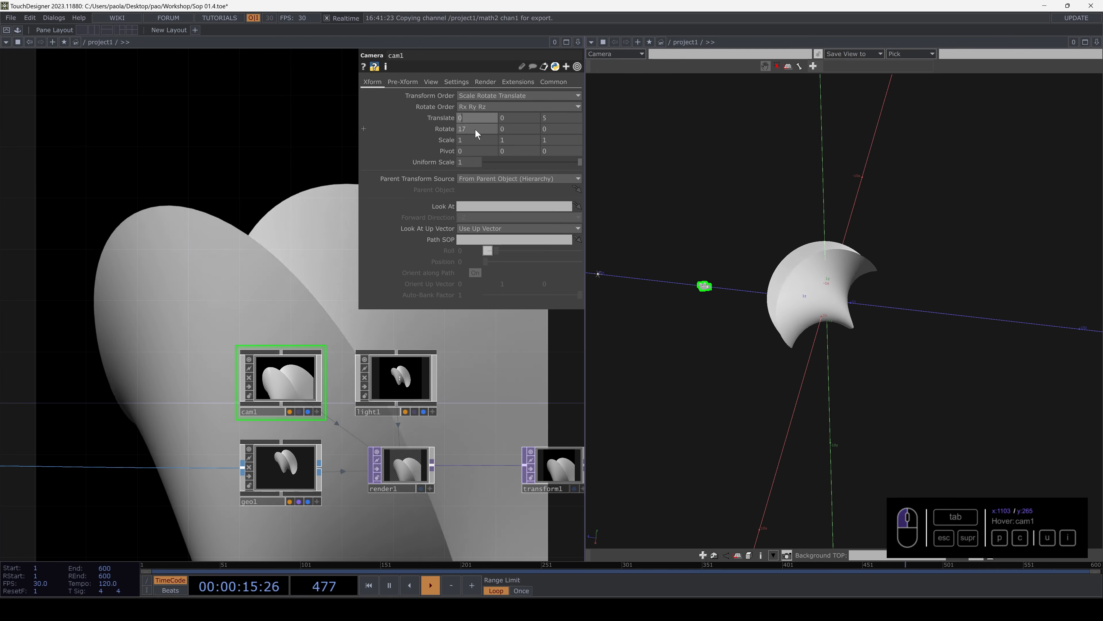
text(0)
- Add a Null COMP above cam1 and rename it lookat
drag(243, 262, 300, 228)
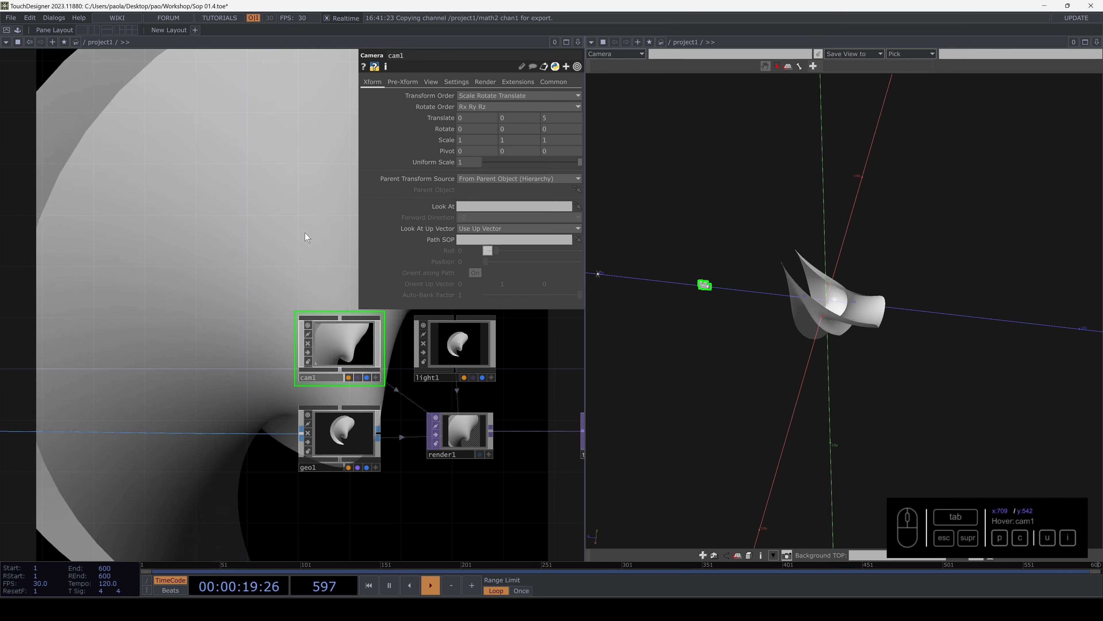
key(Tab)
click(111, 110)
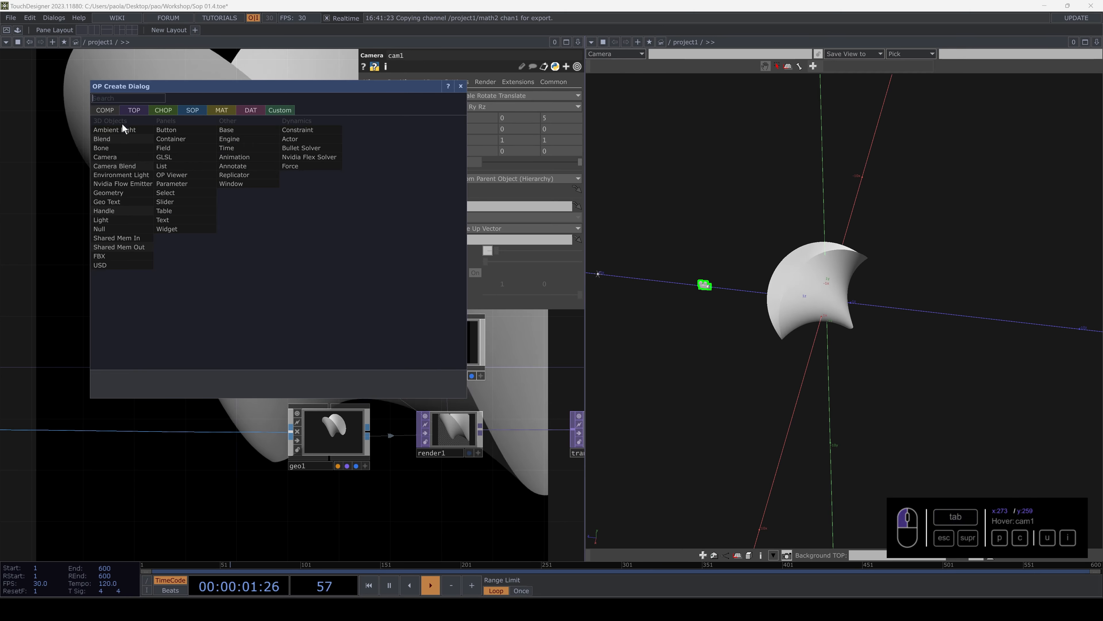
click(99, 228)
click(247, 277)
text(lookat)
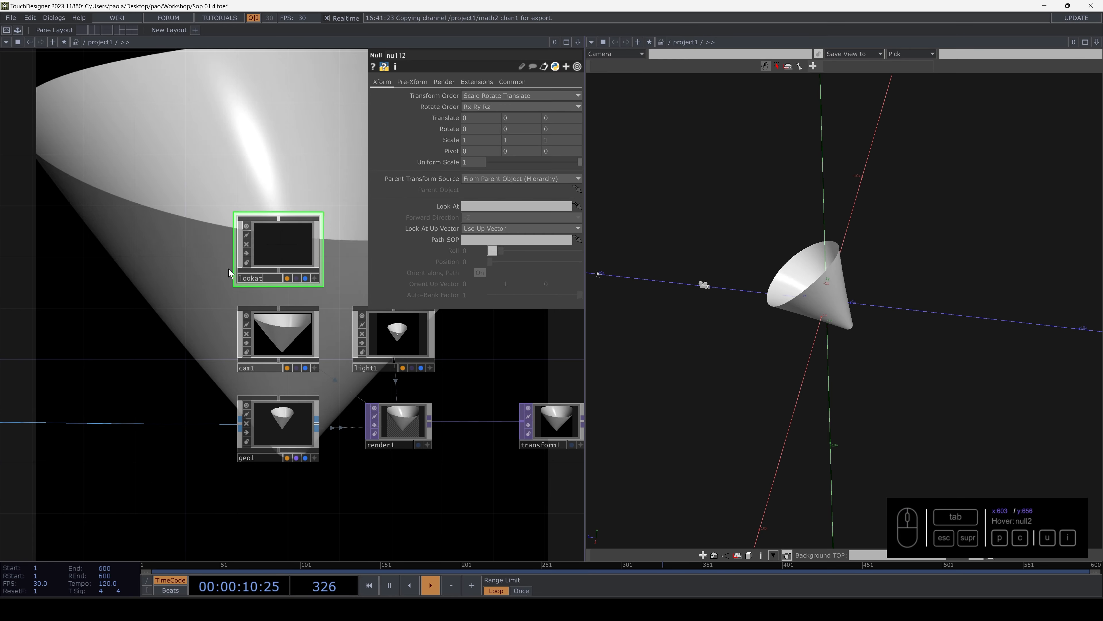
click(169, 278)
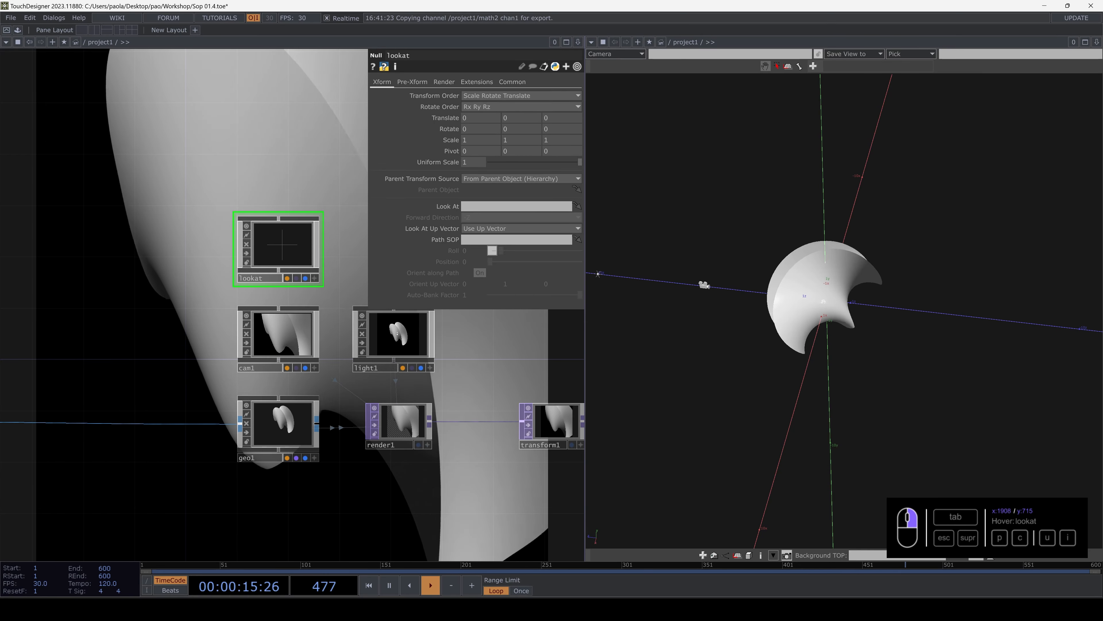
- Assign the lookat null as cam1's Look At target
mouse_move(827, 306)
mouse_down()
mouse_move(883, 301)
mouse_move(817, 322)
mouse_up()
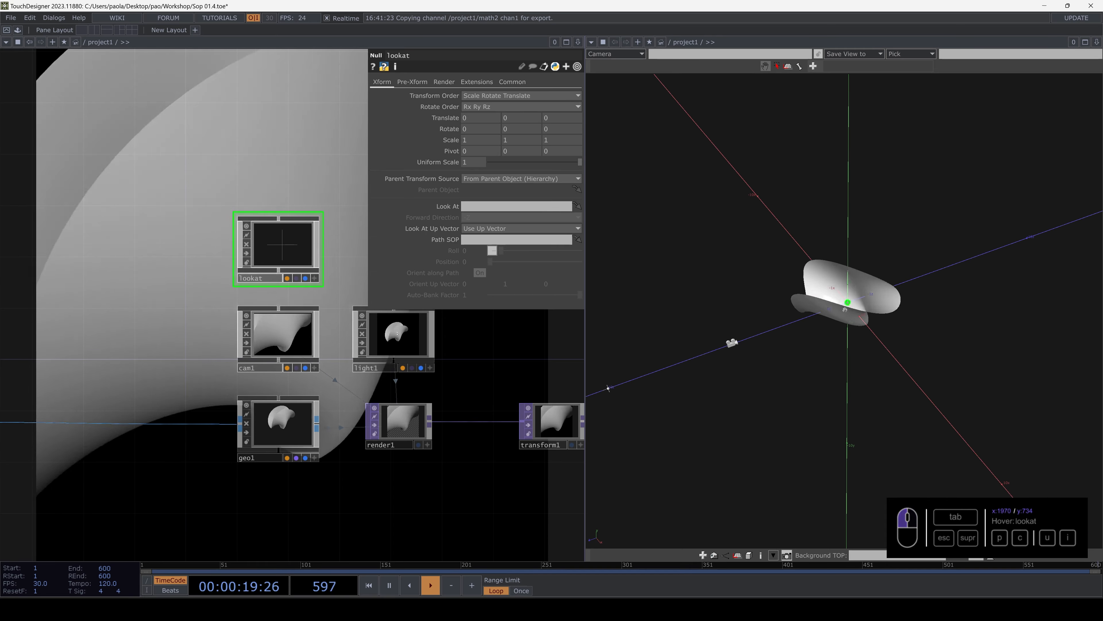
click(294, 330)
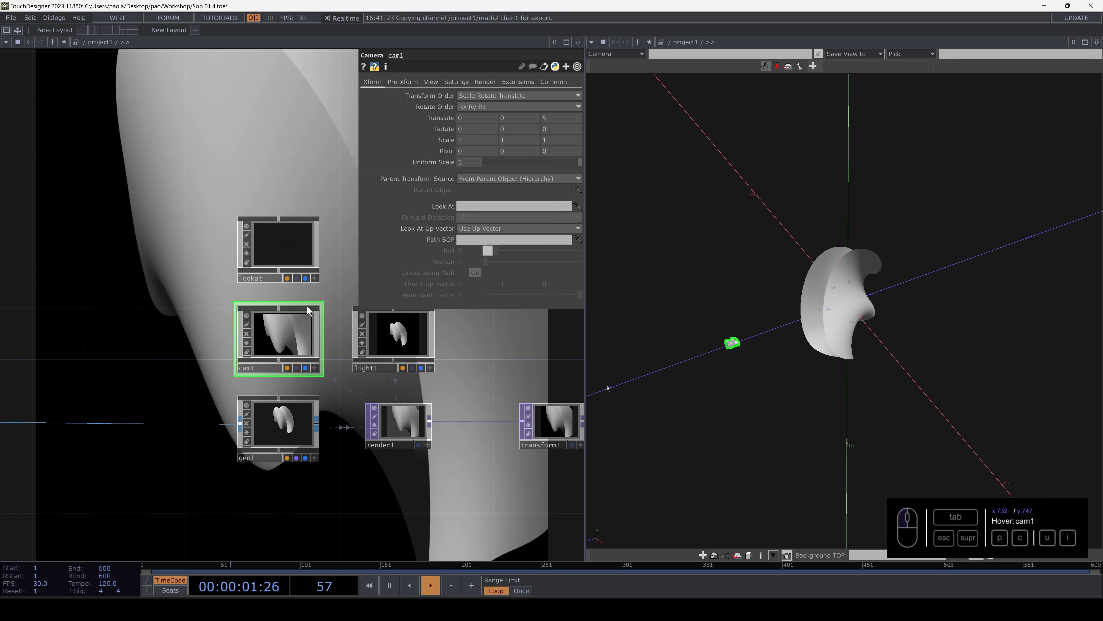
drag(256, 237, 467, 208)
- Test cam1's X Rotate at values such as 20 with the Look At target active, and reset it to 0
middle_drag(471, 129, 407, 122)
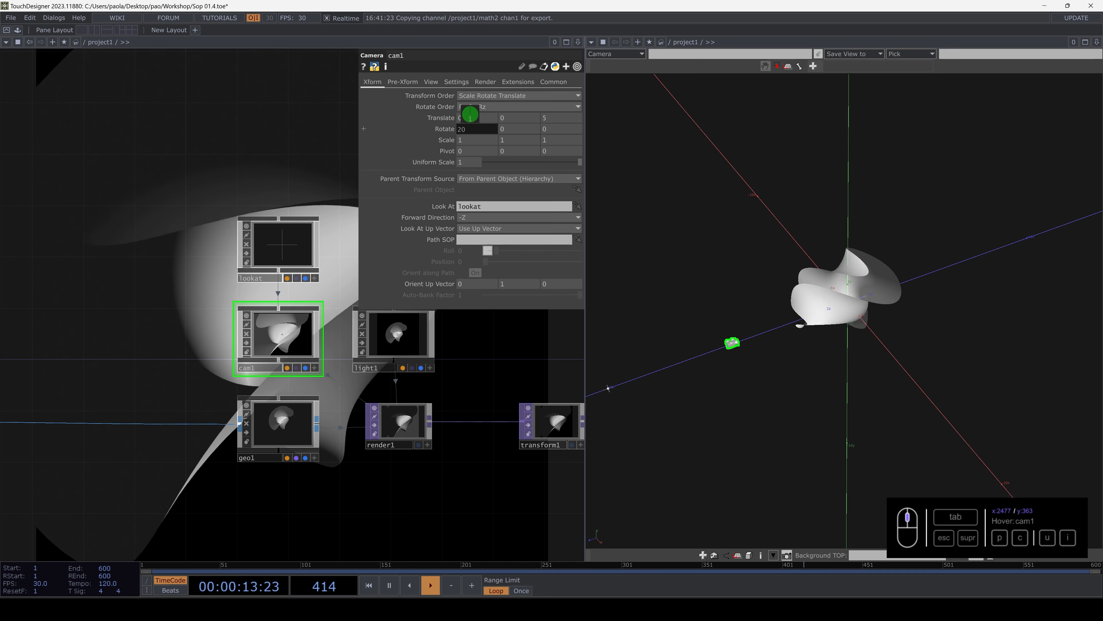
drag(477, 131, 343, 132)
text(0)
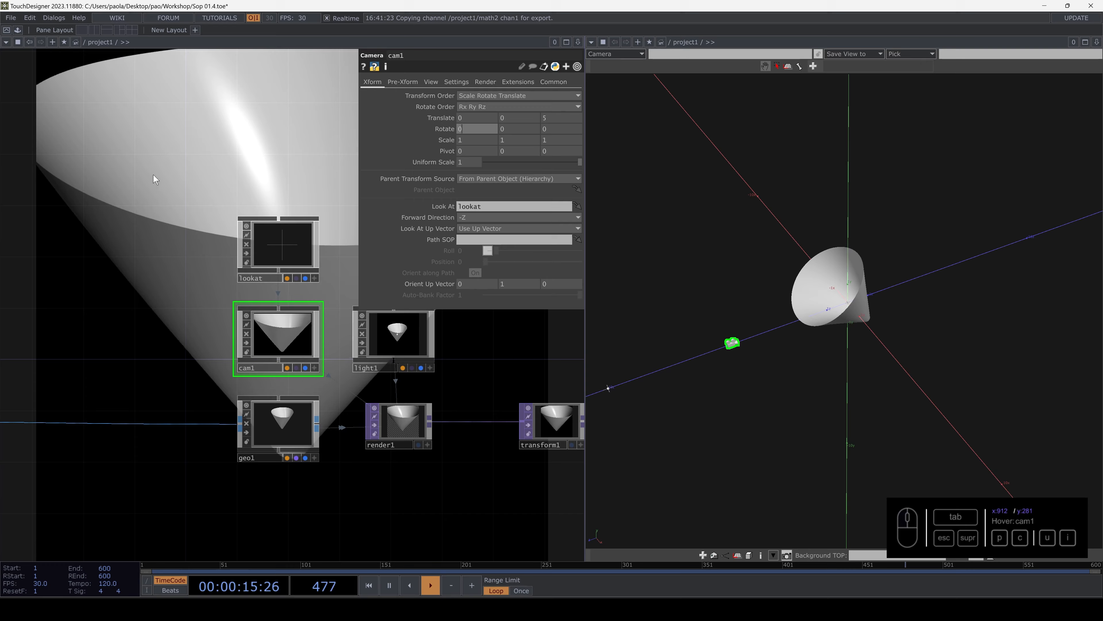
click(237, 164)
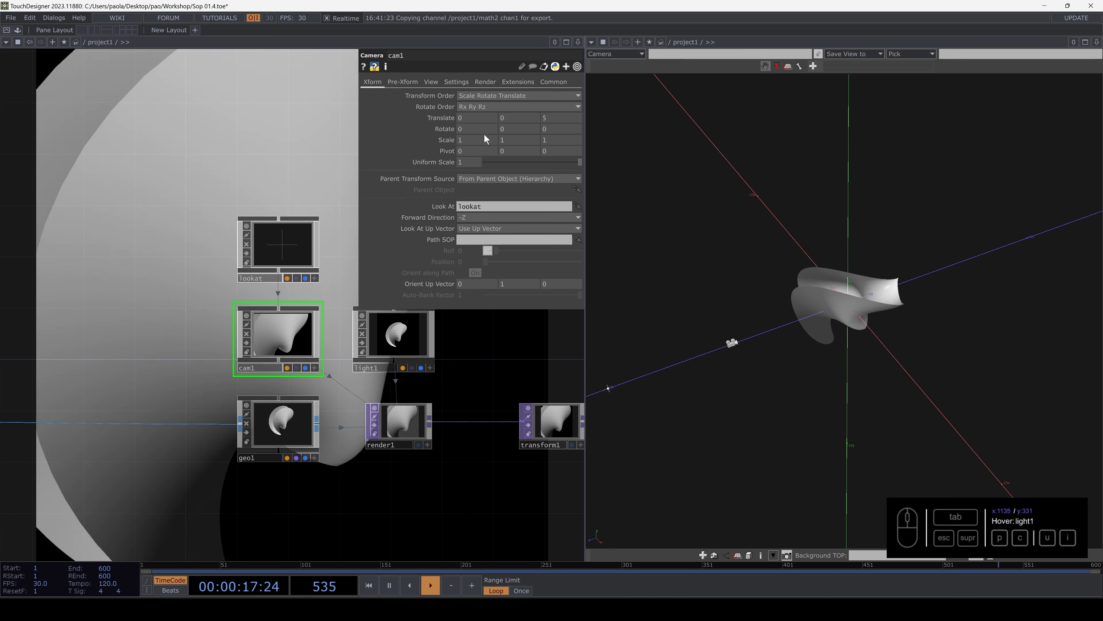
- Try moving cam1 sideways around the lookat target with X Translate values of 5 and -6, ending at 5
middle_drag(478, 109, 543, 114)
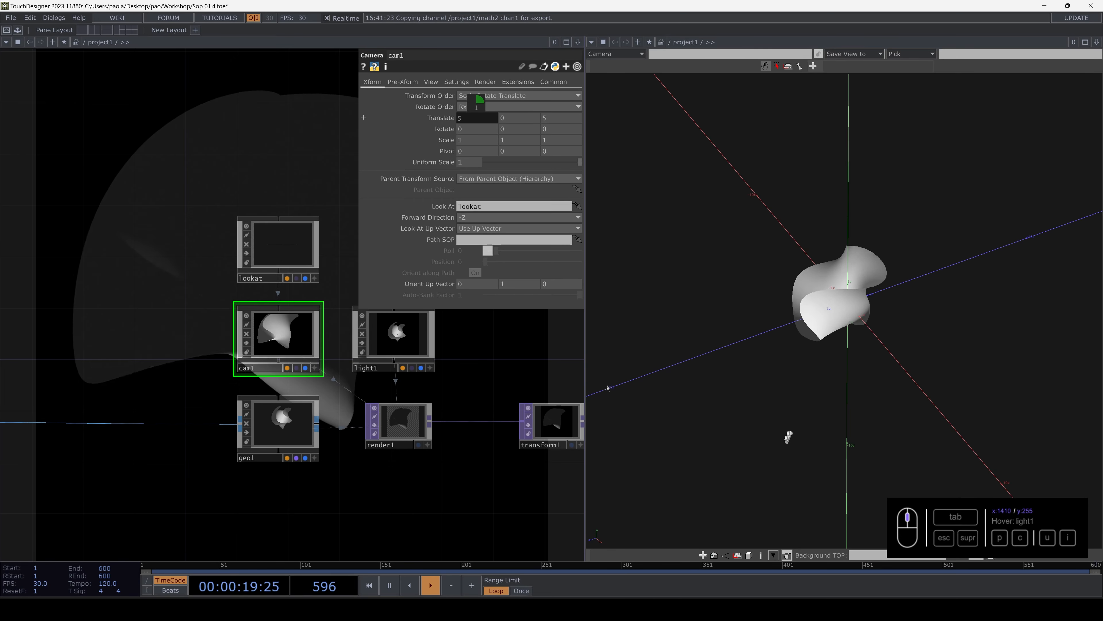
middle_drag(479, 99, 473, 99)
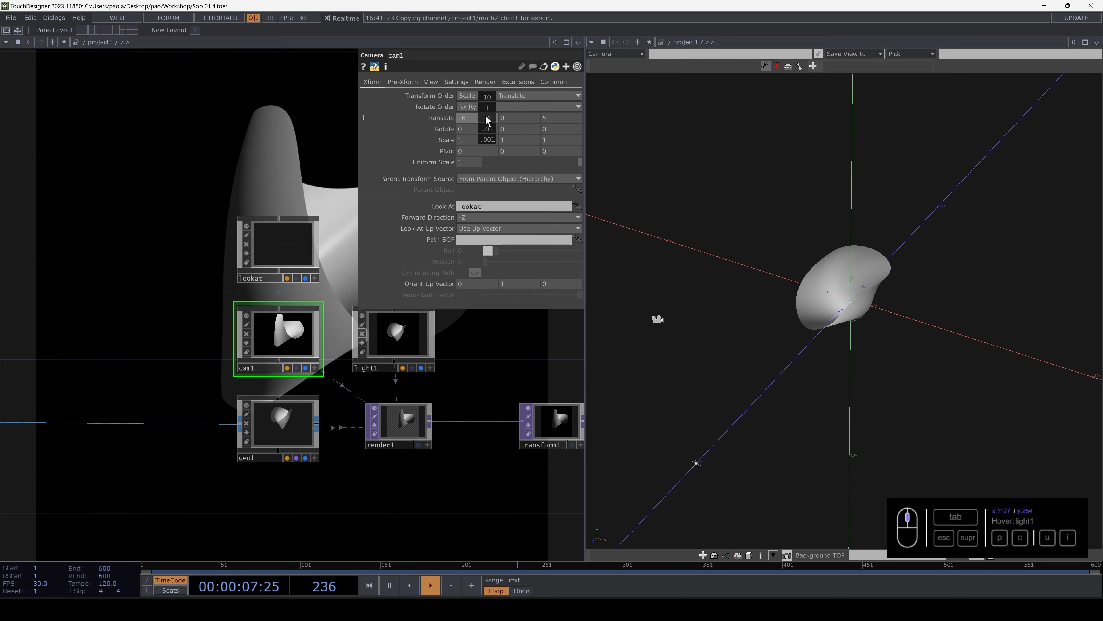
middle_drag(657, 319, 940, 431)
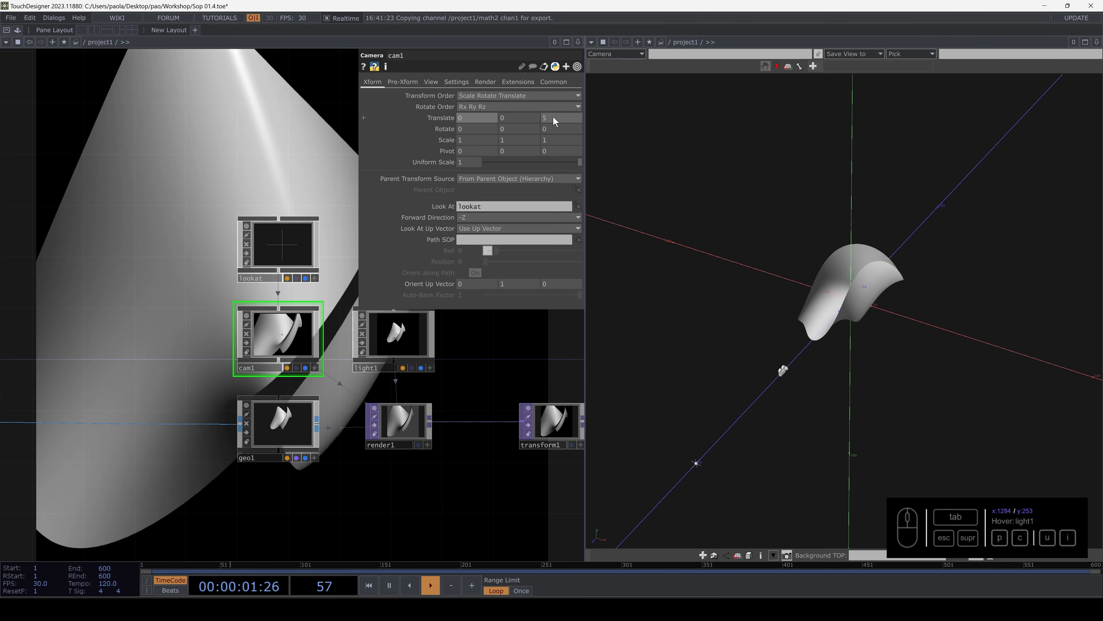
middle_drag(479, 118, 515, 118)
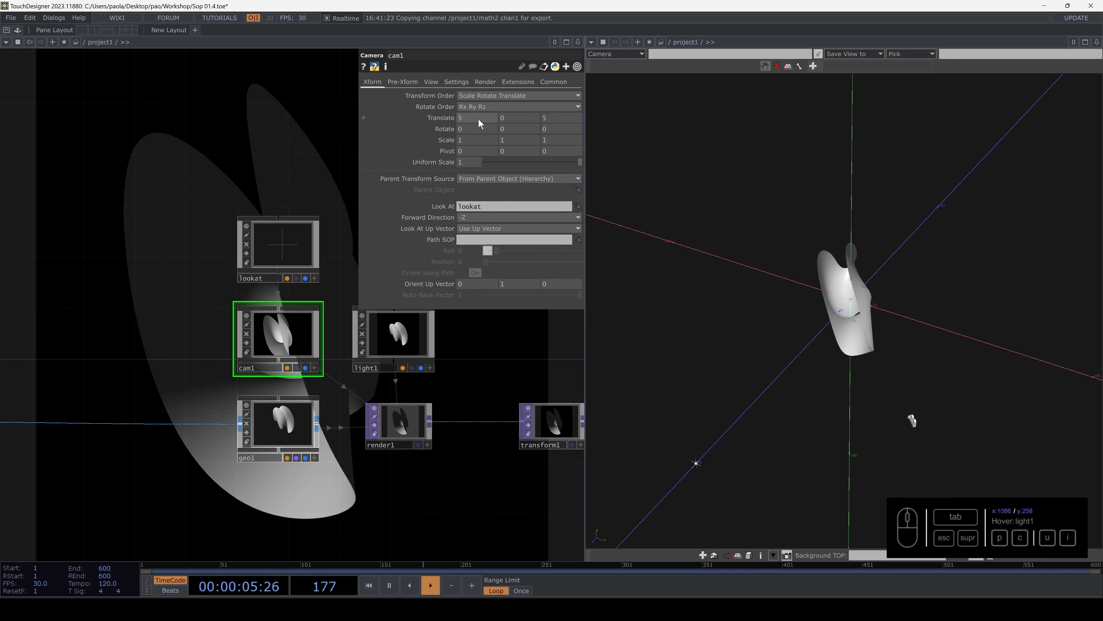
- Try placing cam1 farther out with X Translate and Z Translate both at 10
drag(481, 119, 422, 114)
text(10)
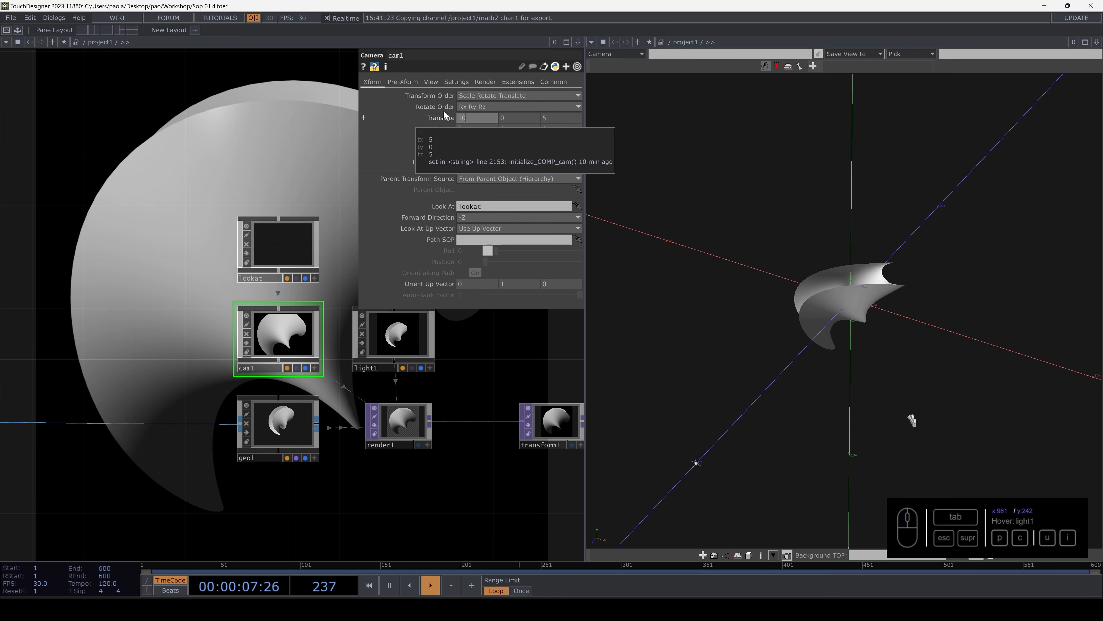
drag(556, 117, 521, 115)
text(10)
key(Return)
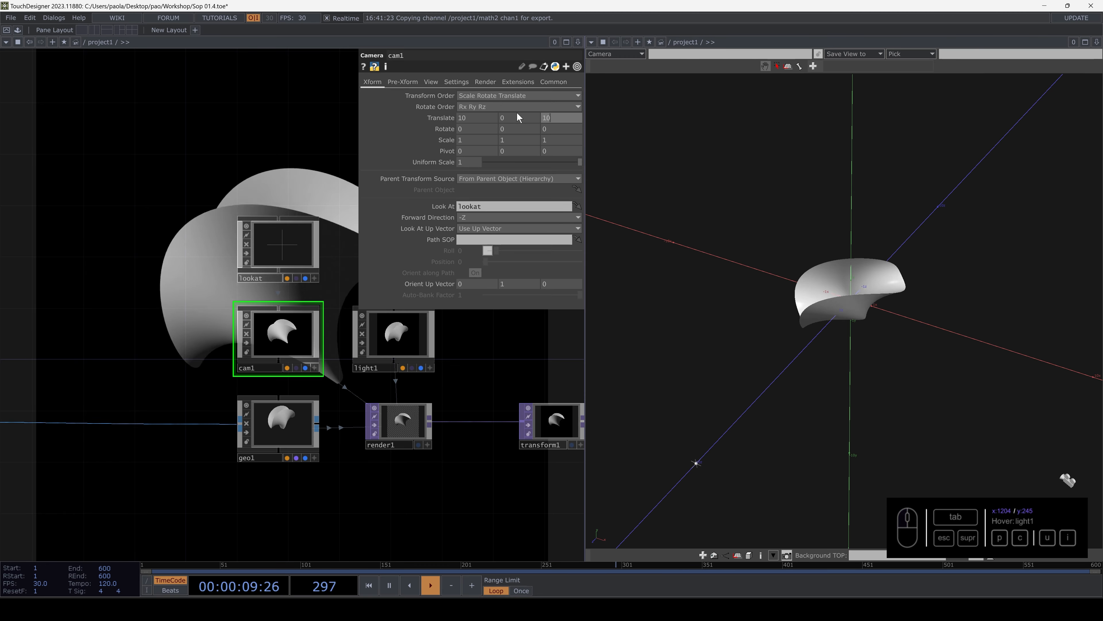
scroll(840, 298, down, 3)
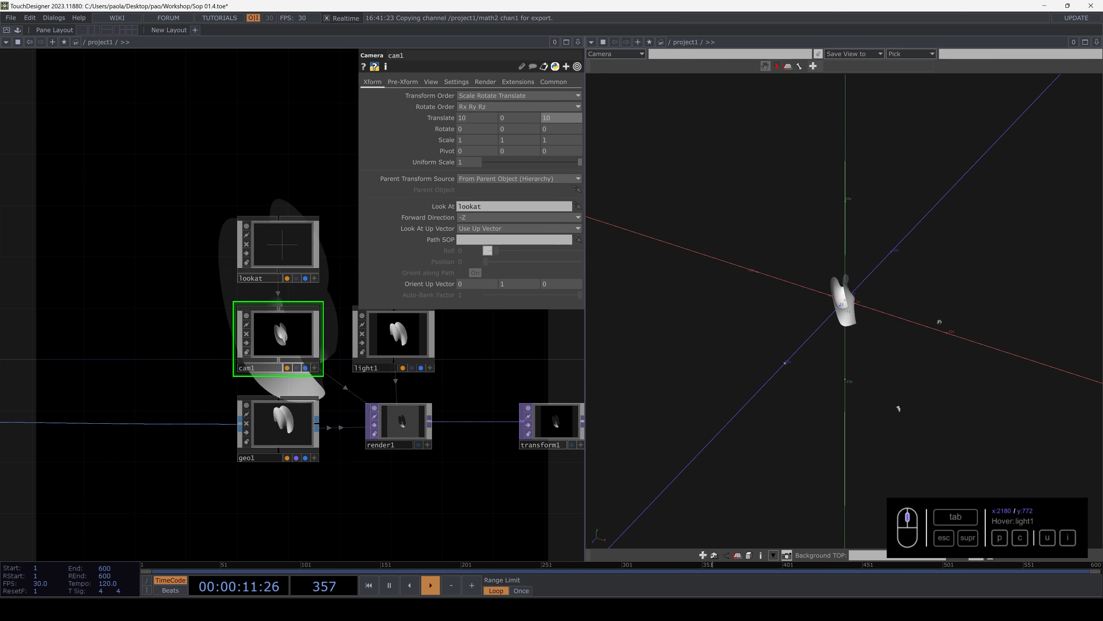
- Try cam1's Z Translate at 0, and restore its position to X Translate 0 and Z Translate 5
middle_drag(562, 117, 201, 107)
middle_drag(0, 107, 562, 117)
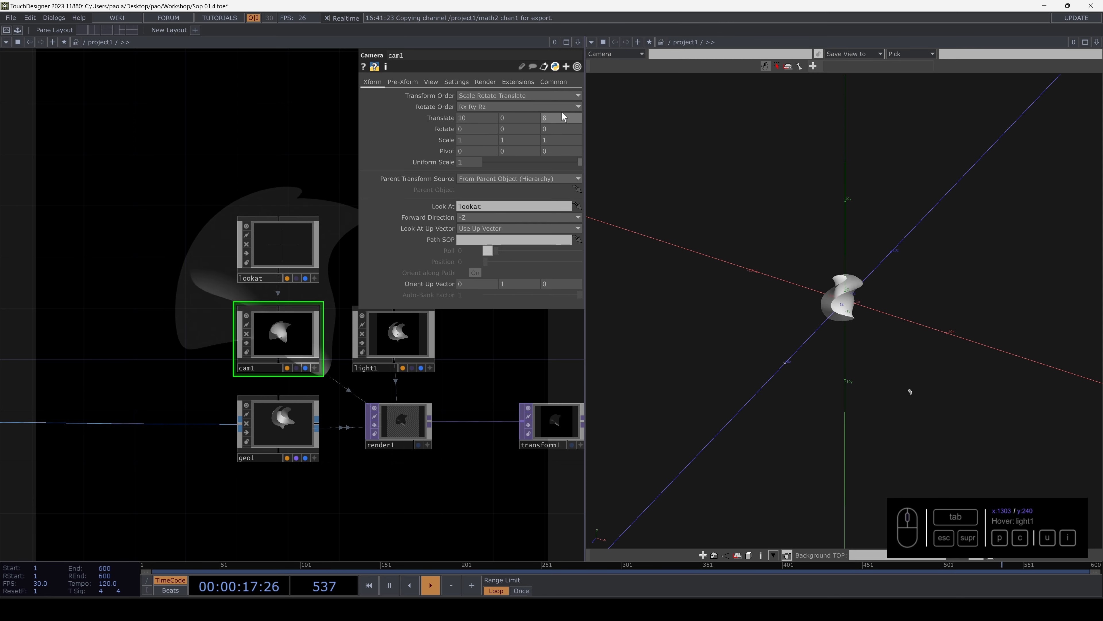
text(0)
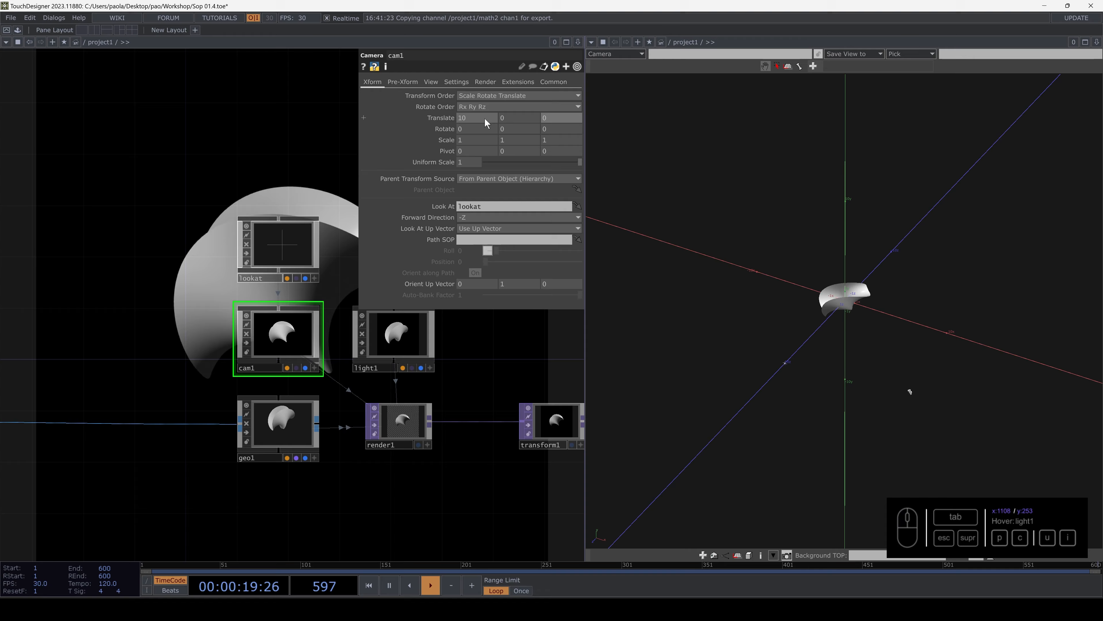
drag(485, 118, 445, 116)
text(0)
drag(553, 119, 491, 117)
text(5)
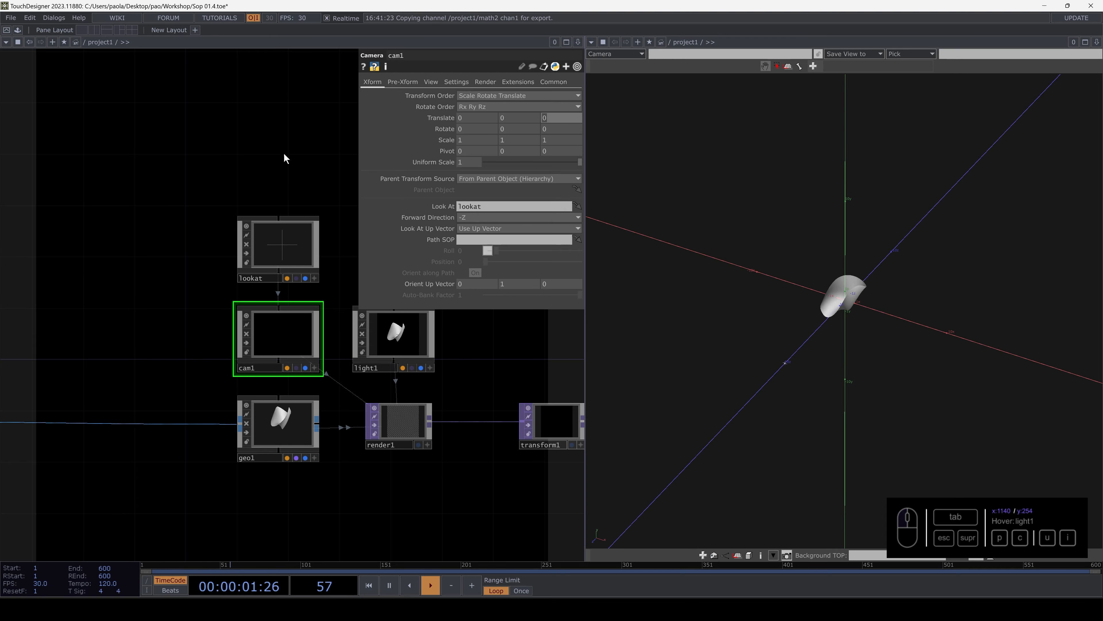
key(Return)
- Return the workspace to a single pane and switch it to the Network Editor
scroll(241, 265, up, 3)
scroll(240, 265, down, 8)
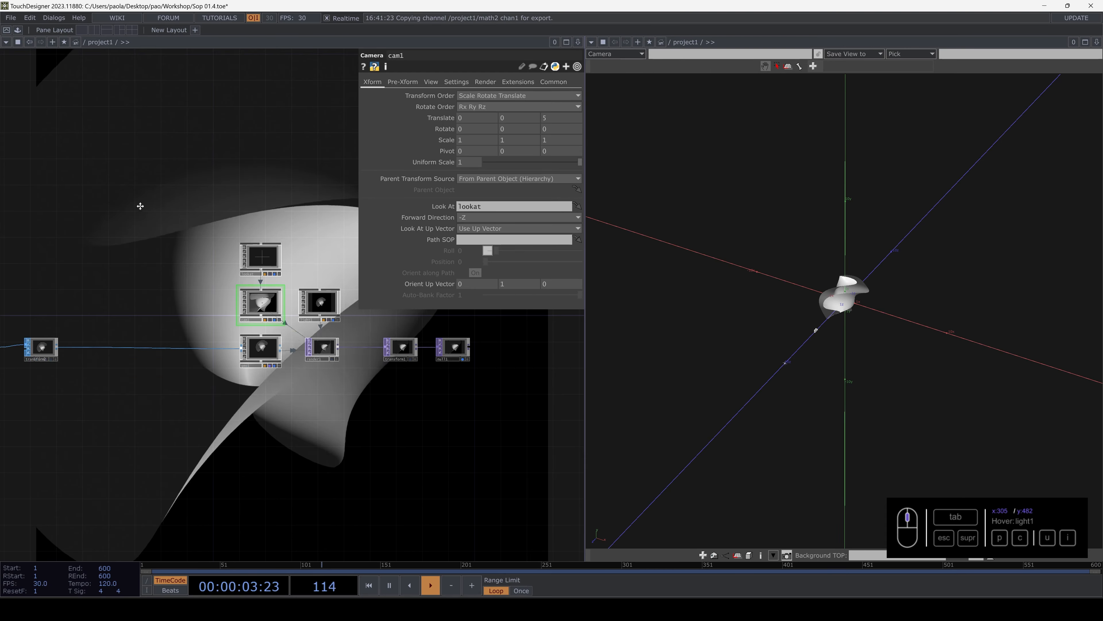
drag(138, 211, 278, 282)
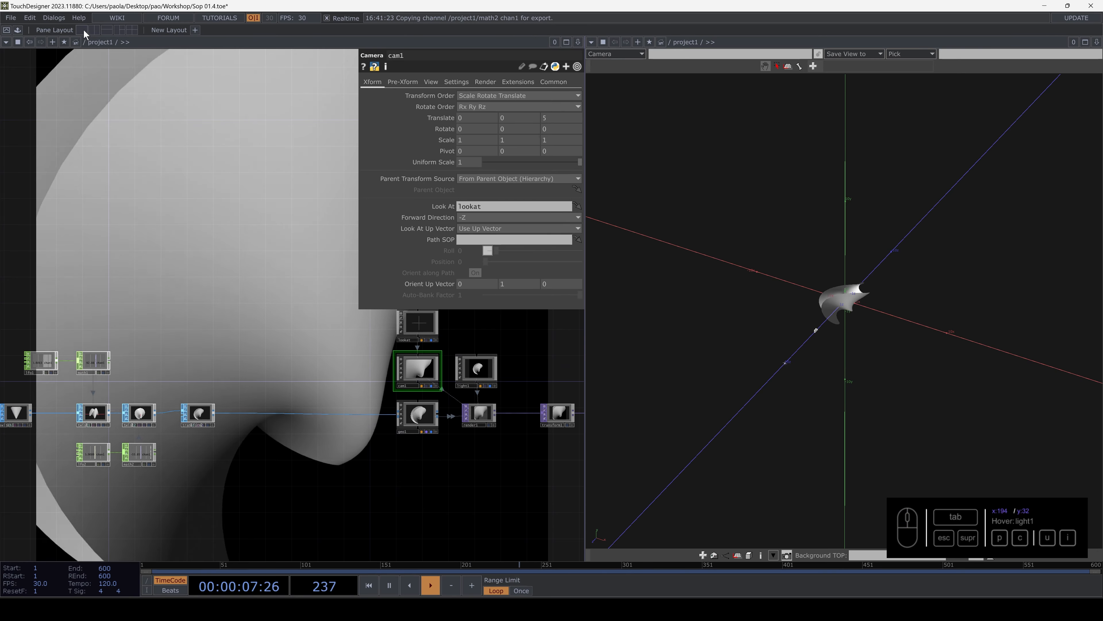
click(84, 29)
click(6, 41)
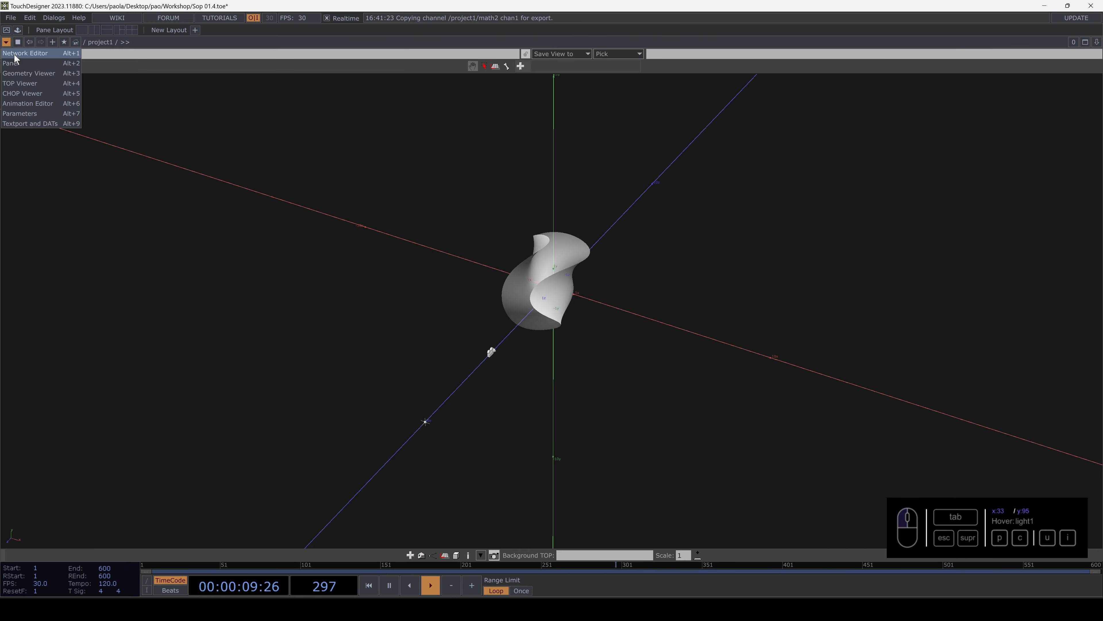
click(24, 53)
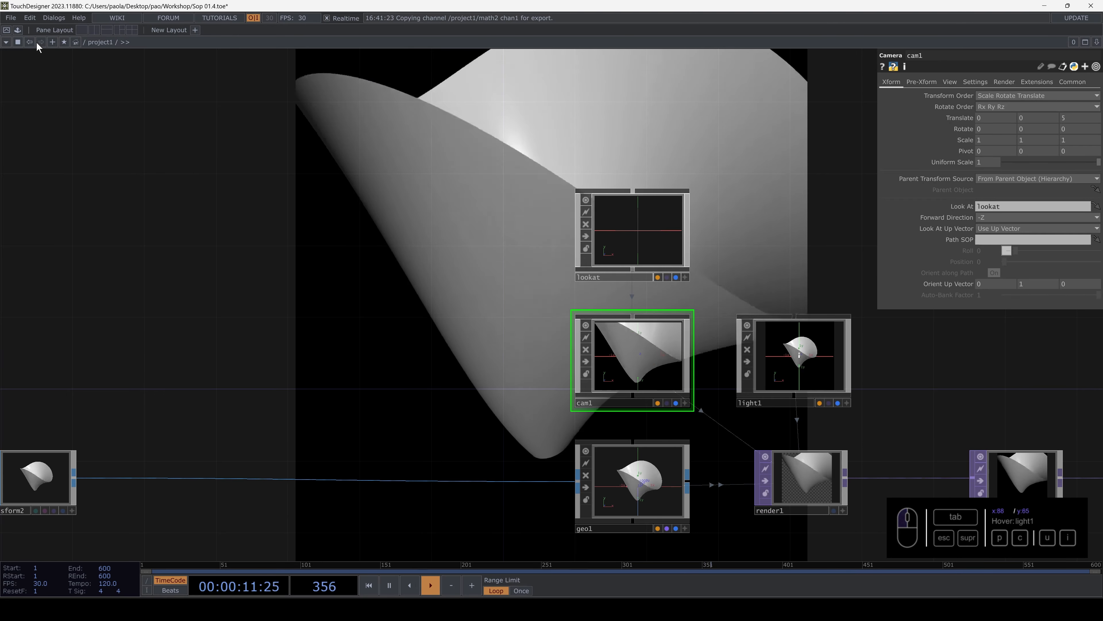
- Add the cameraViewport component from the palette's Tools to the network and place it beside cam1
click(17, 30)
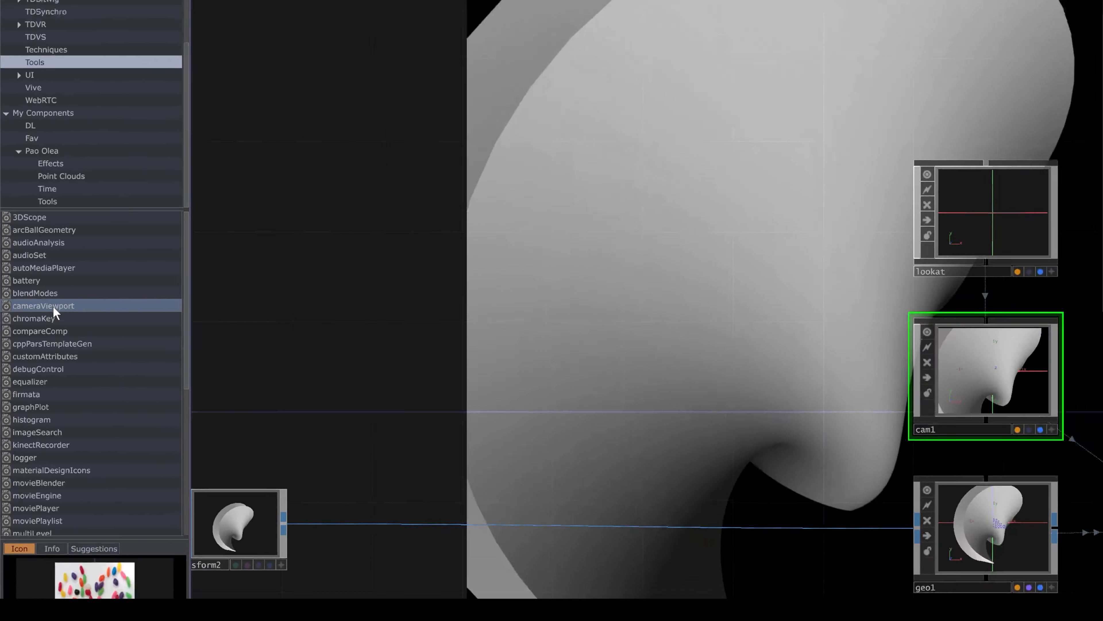
drag(54, 312, 704, 256)
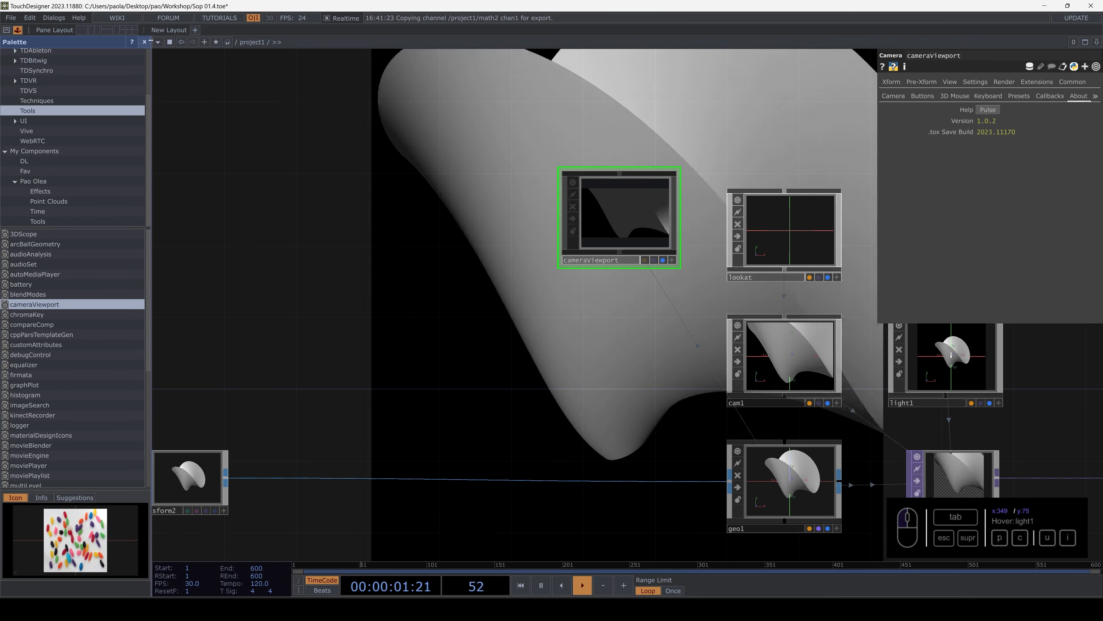
click(145, 43)
drag(468, 260, 489, 386)
drag(543, 305, 365, 221)
- Set the camera used by render1 to cameraViewport in place of cam1
click(621, 421)
click(897, 84)
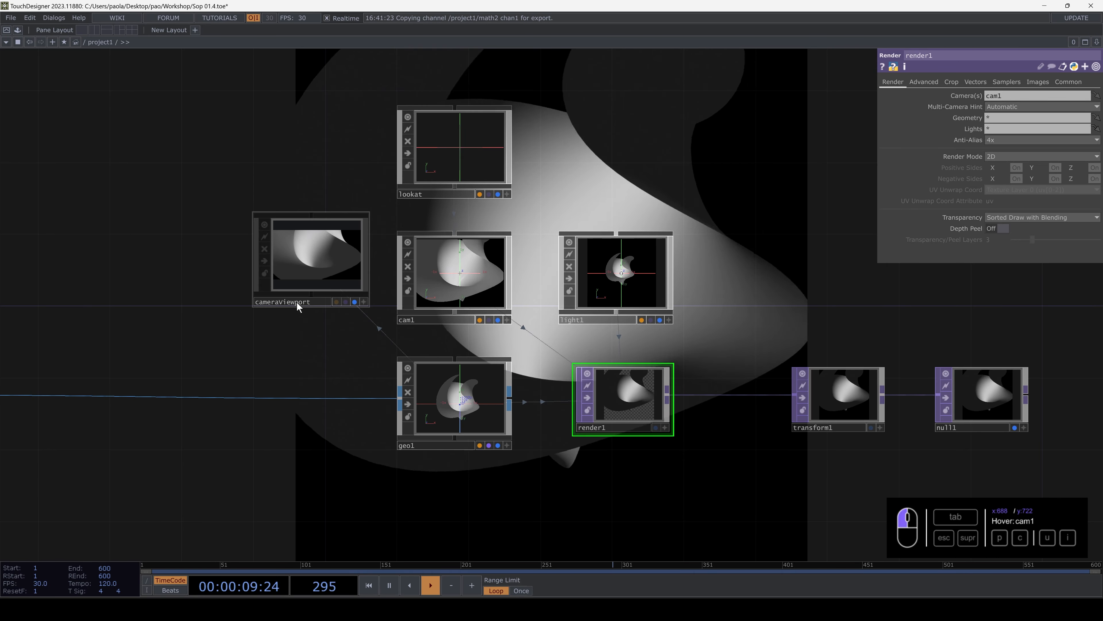
click(298, 304)
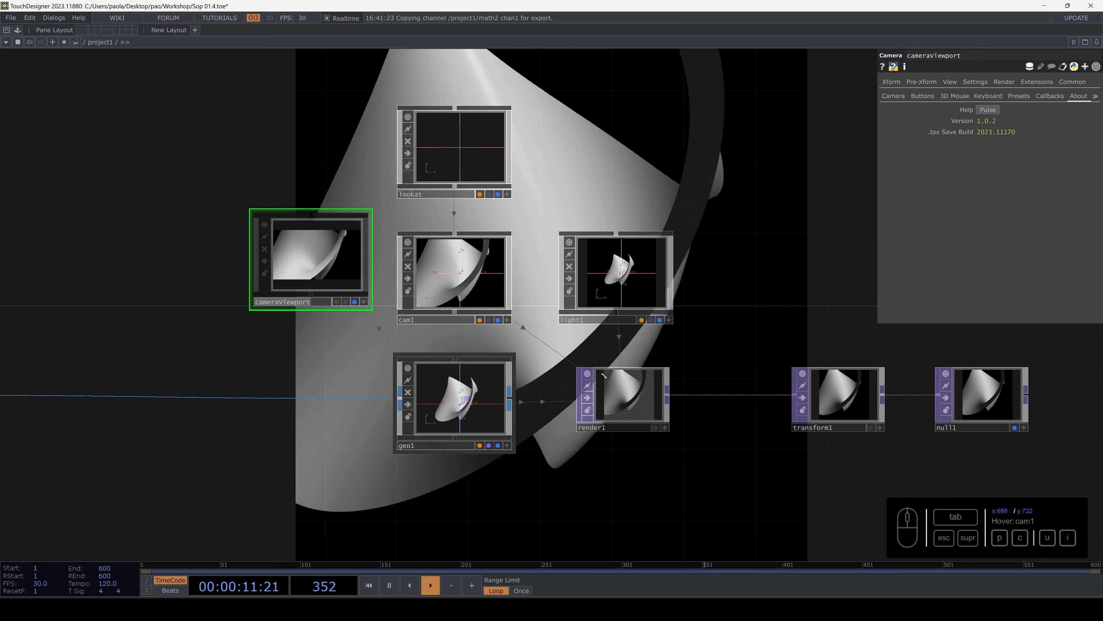
click(634, 392)
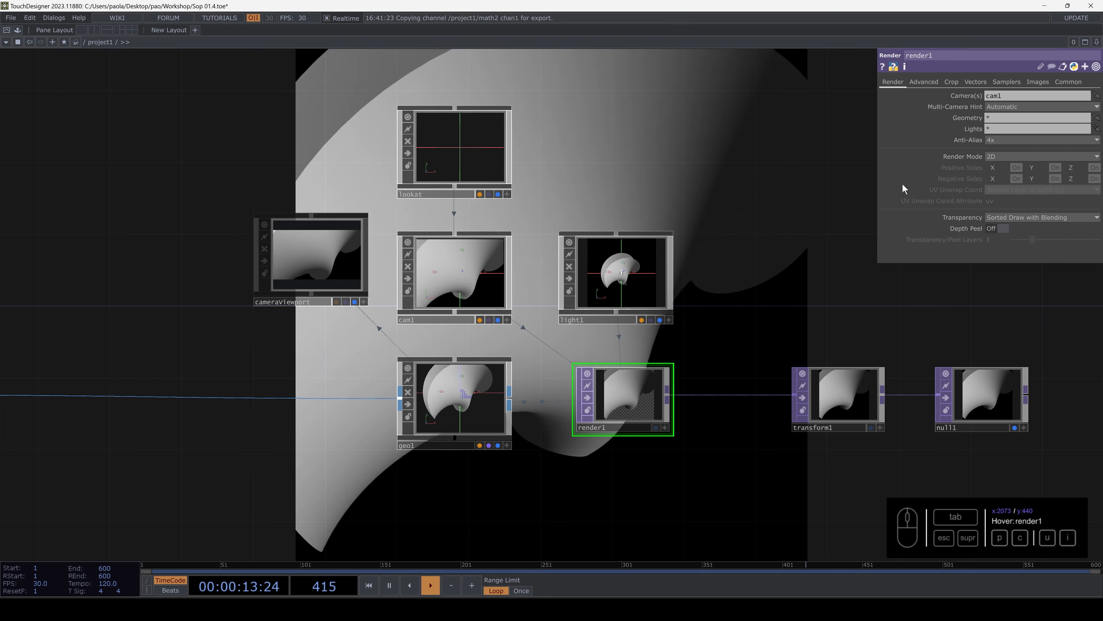
text(cameraViewport)
click(749, 181)
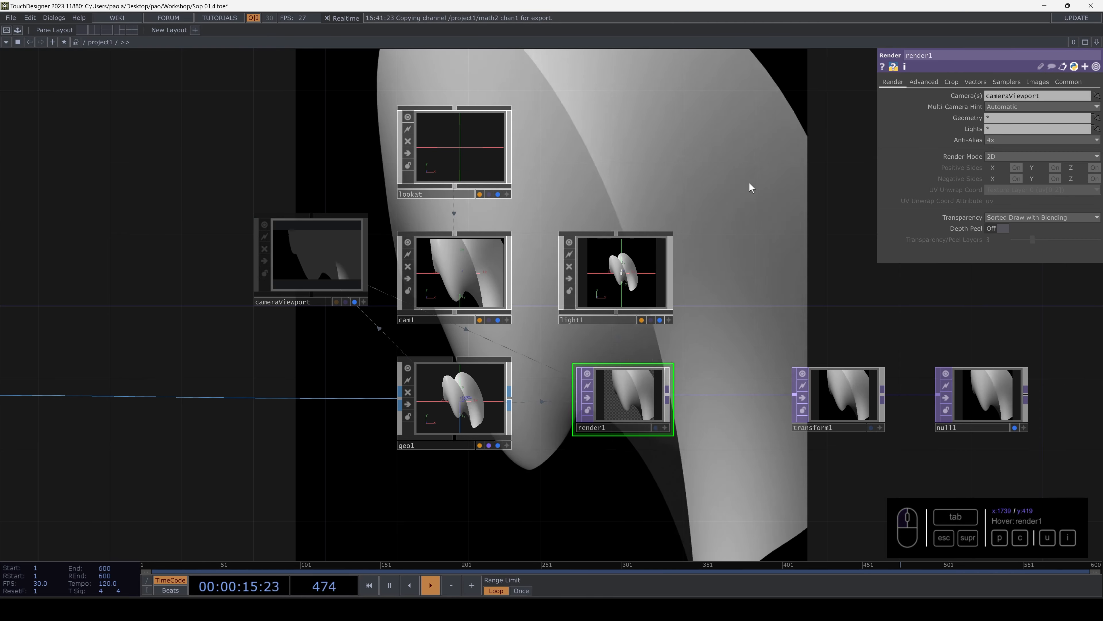
middle_drag(731, 212, 721, 237)
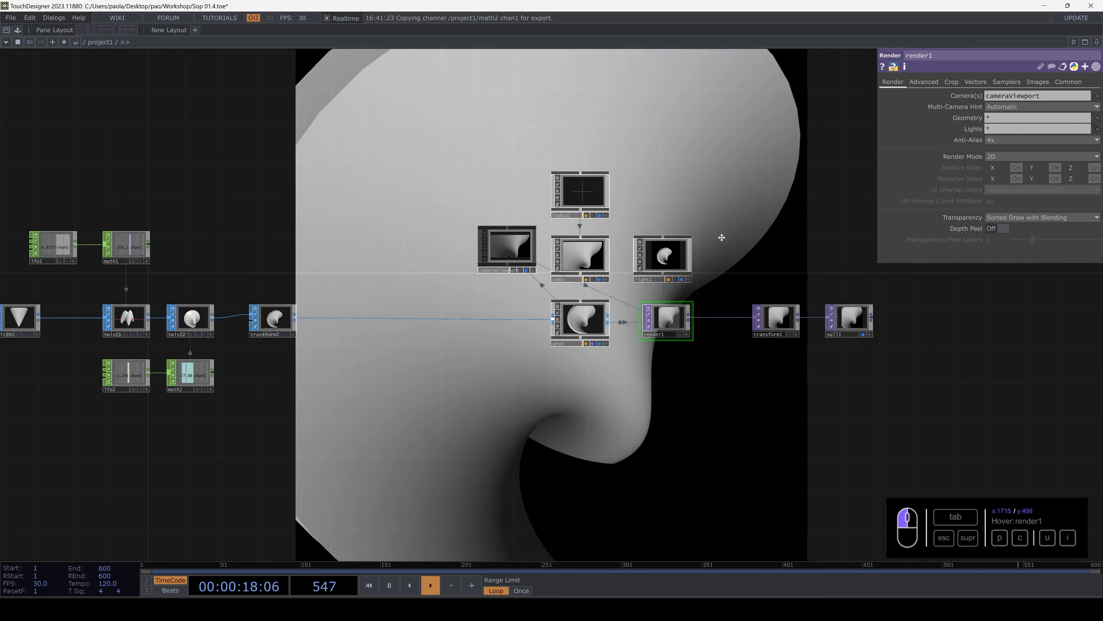
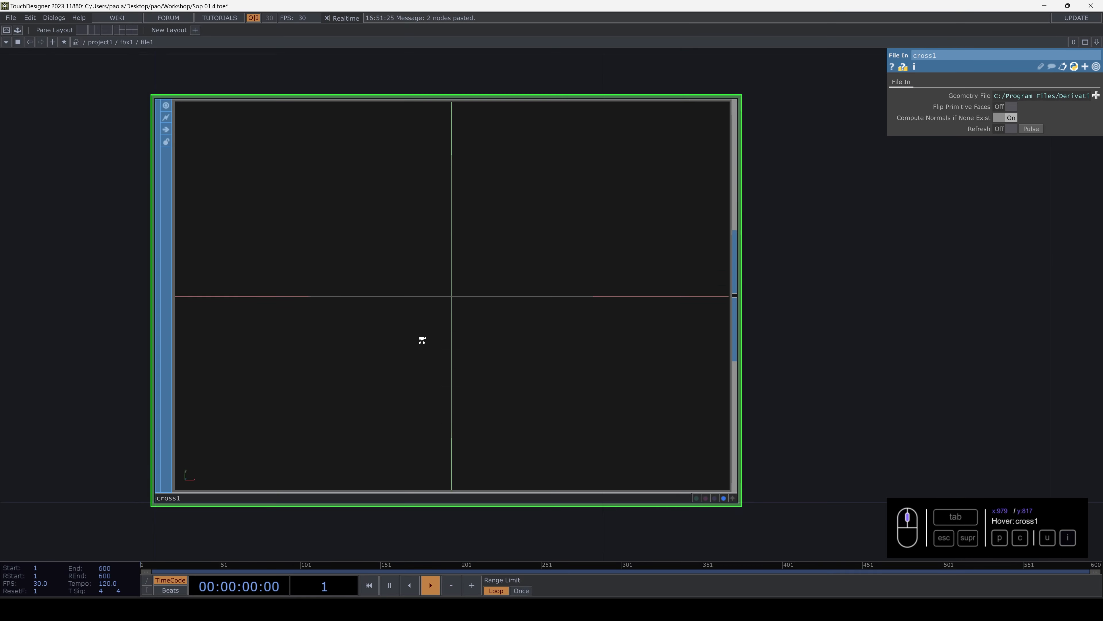
- Return from the network inside fbx1 to project1 and examine render1's Camera, Geometry and Lights settings
key(u)
key(u)
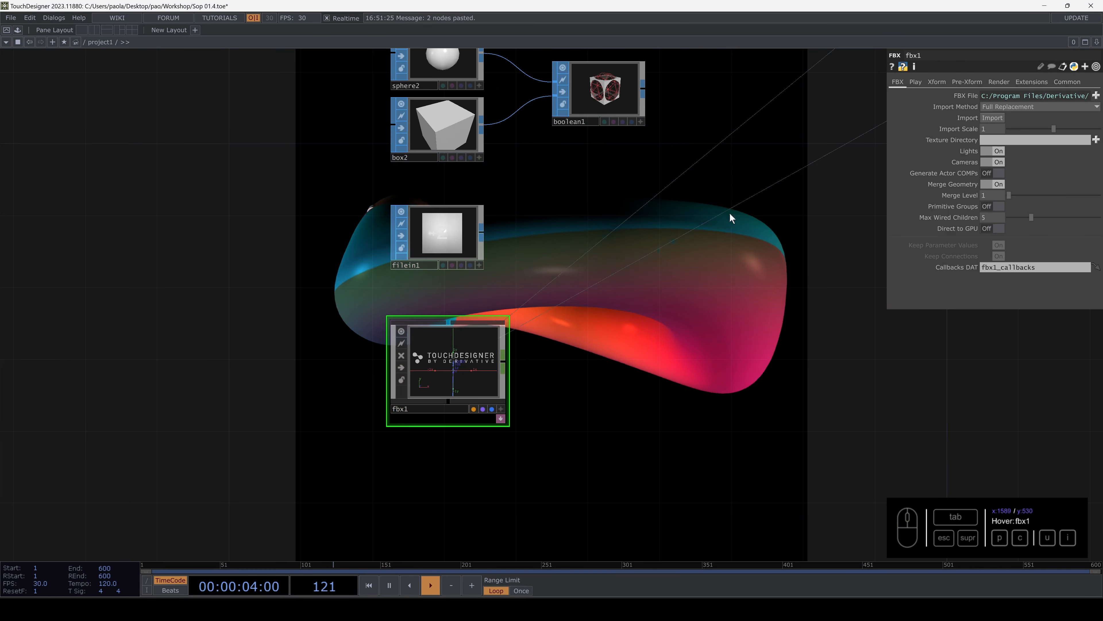
click(916, 82)
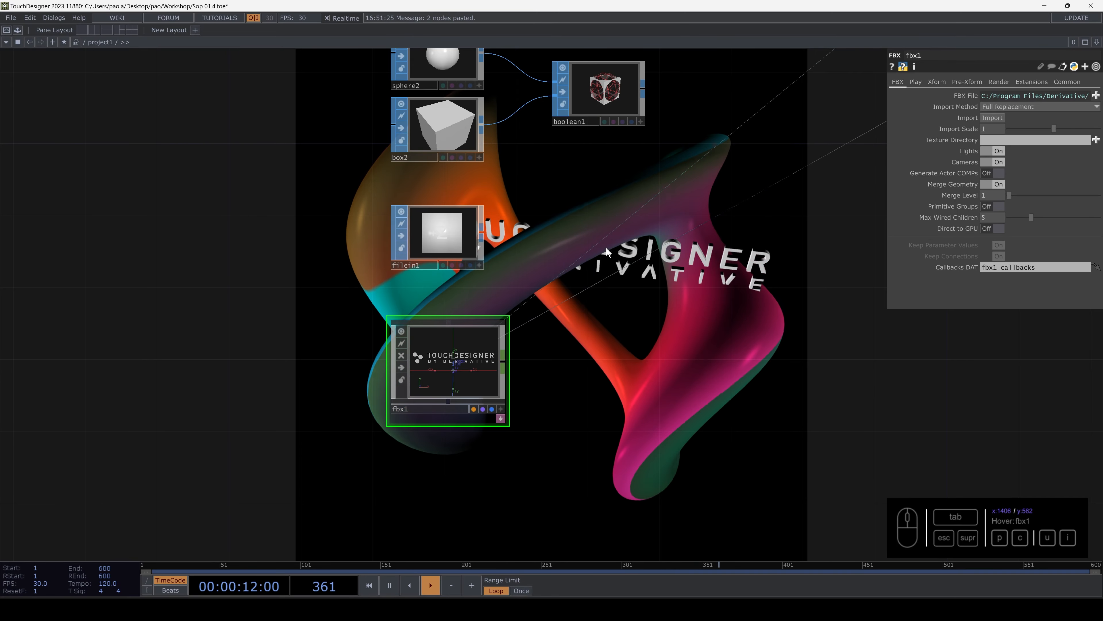
drag(485, 277, 407, 286)
scroll(432, 301, up, 4)
scroll(431, 298, down, 8)
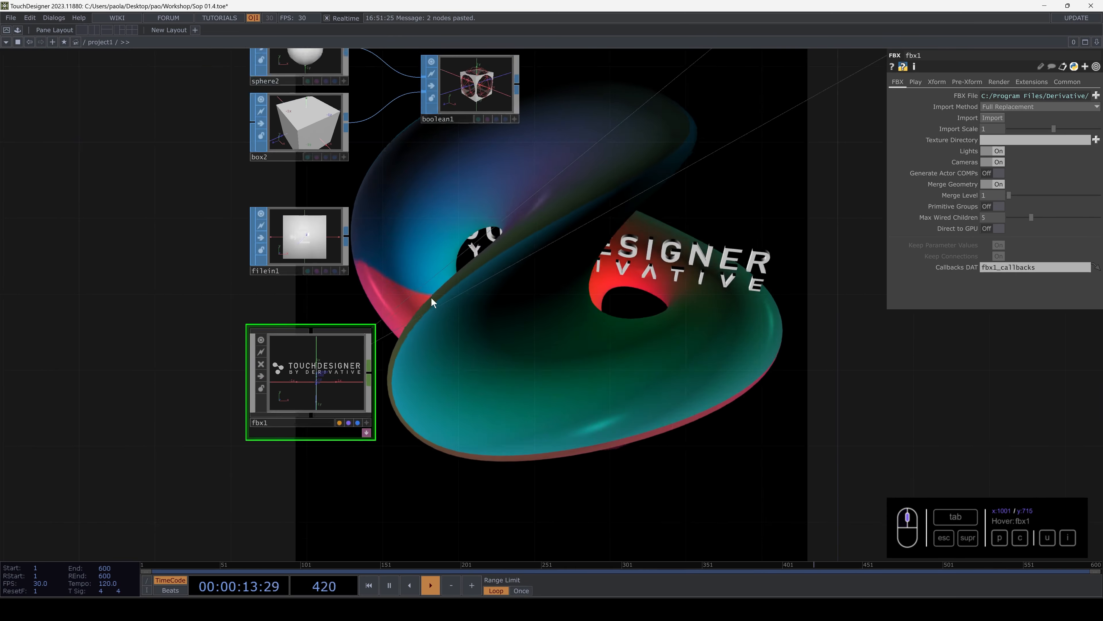
drag(766, 57, 541, 220)
drag(599, 200, 370, 334)
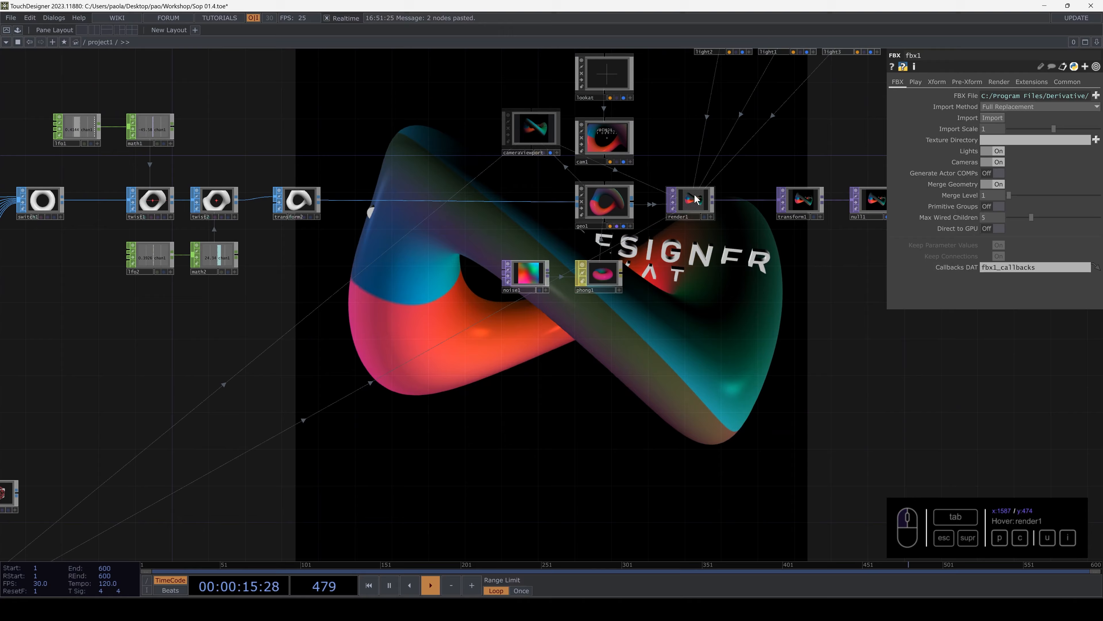
click(690, 200)
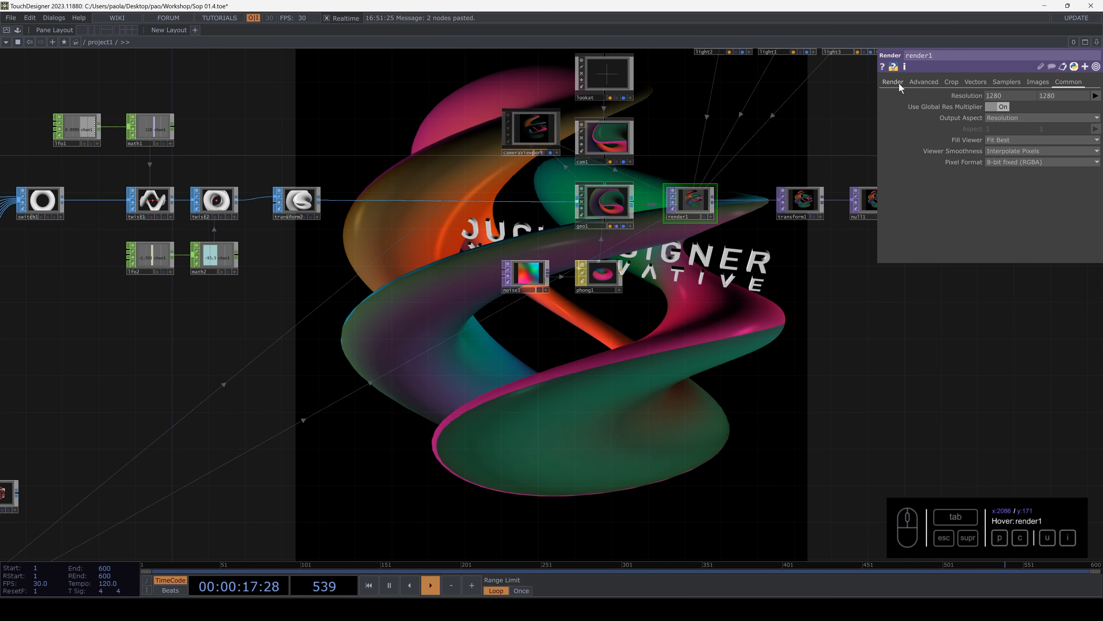
- Rotate fbx1 to -31 on the X axis, keeping its Y and Z rotation at 0
drag(710, 272, 747, 90)
drag(714, 248, 1077, 113)
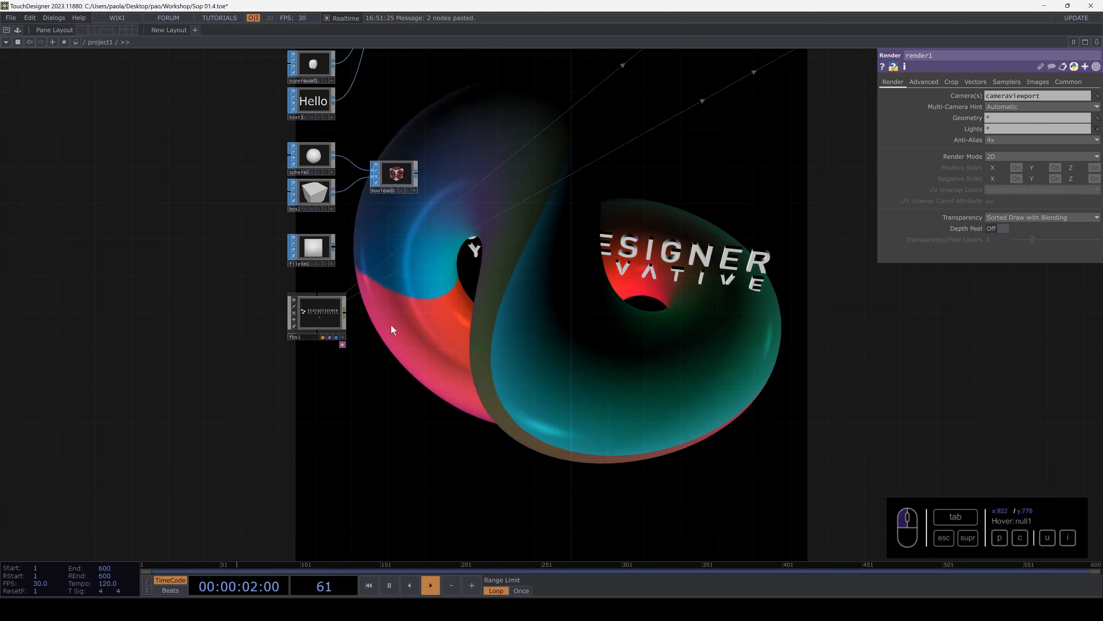
click(320, 319)
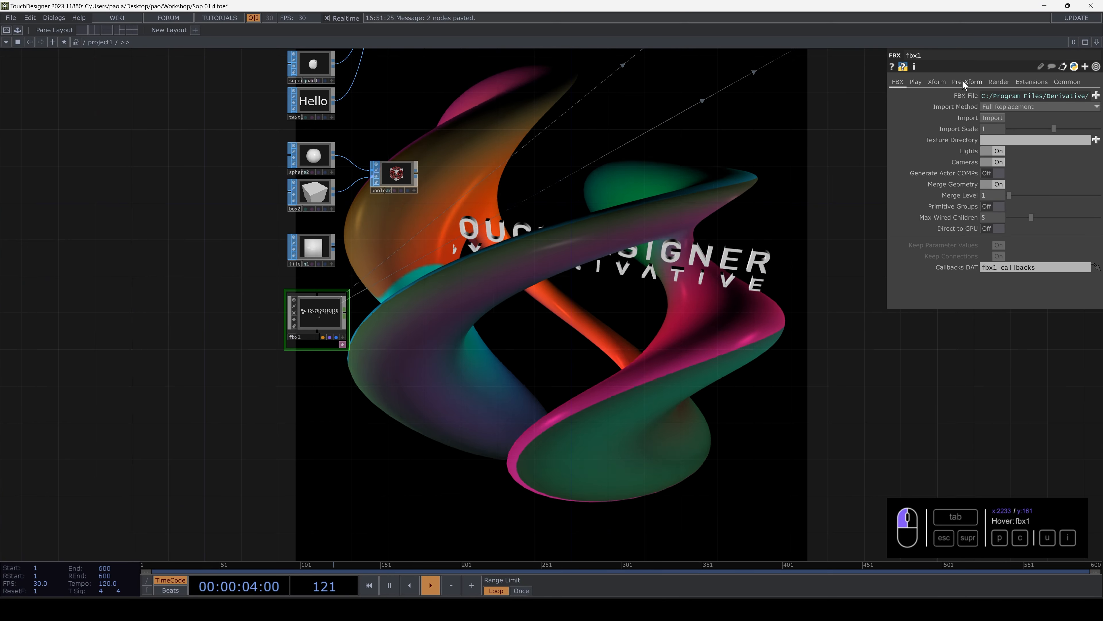
click(937, 82)
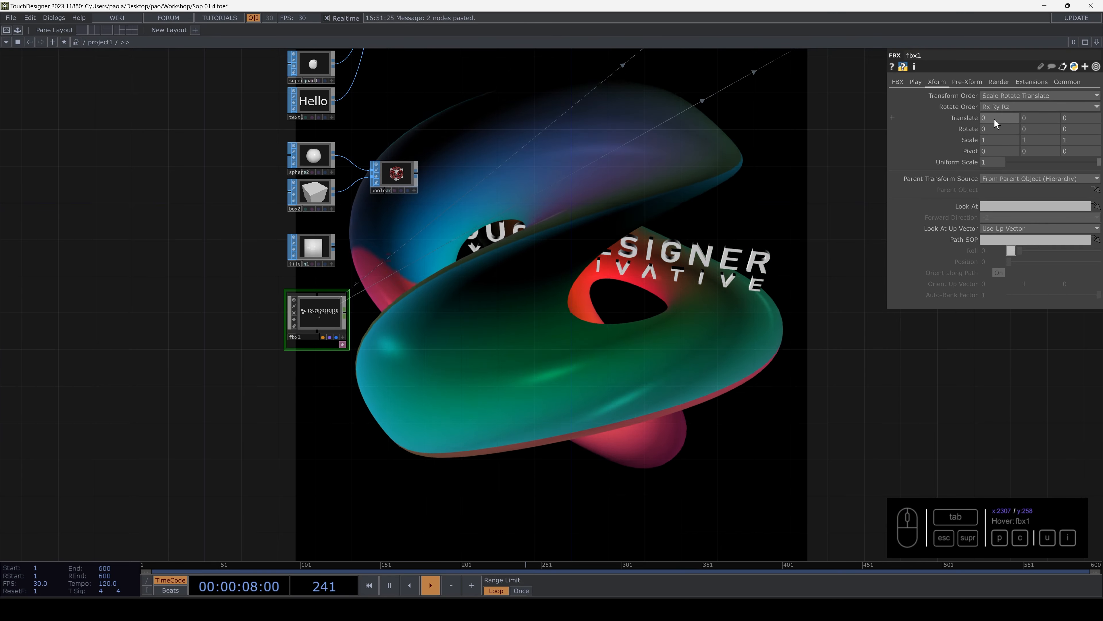
mouse_move(991, 129)
middle_down()
mouse_move(1001, 129)
mouse_move(975, 116)
middle_up()
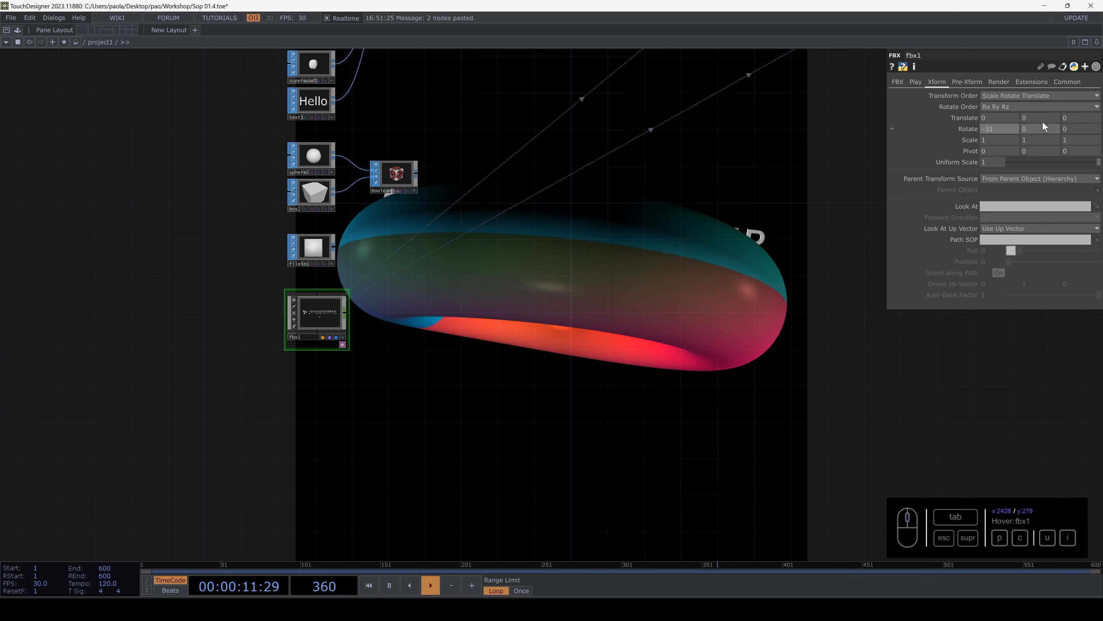
middle_drag(1071, 129, 1027, 128)
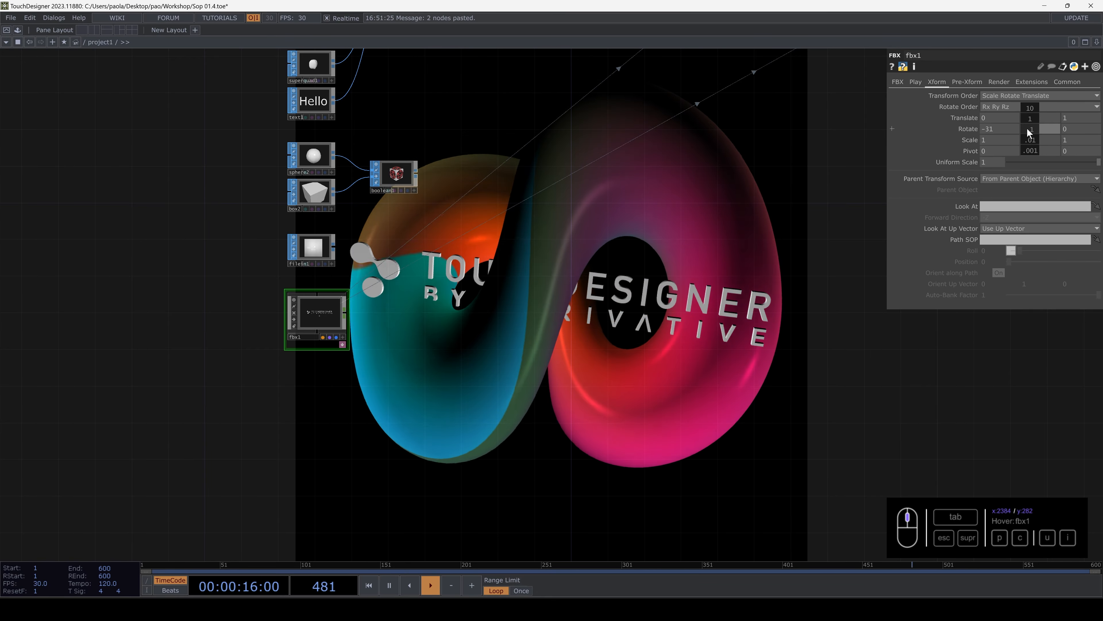
- Open the cameraViewport component's viewer in its own window, orbit around the shape and the logo text, and close the window
drag(694, 160, 377, 485)
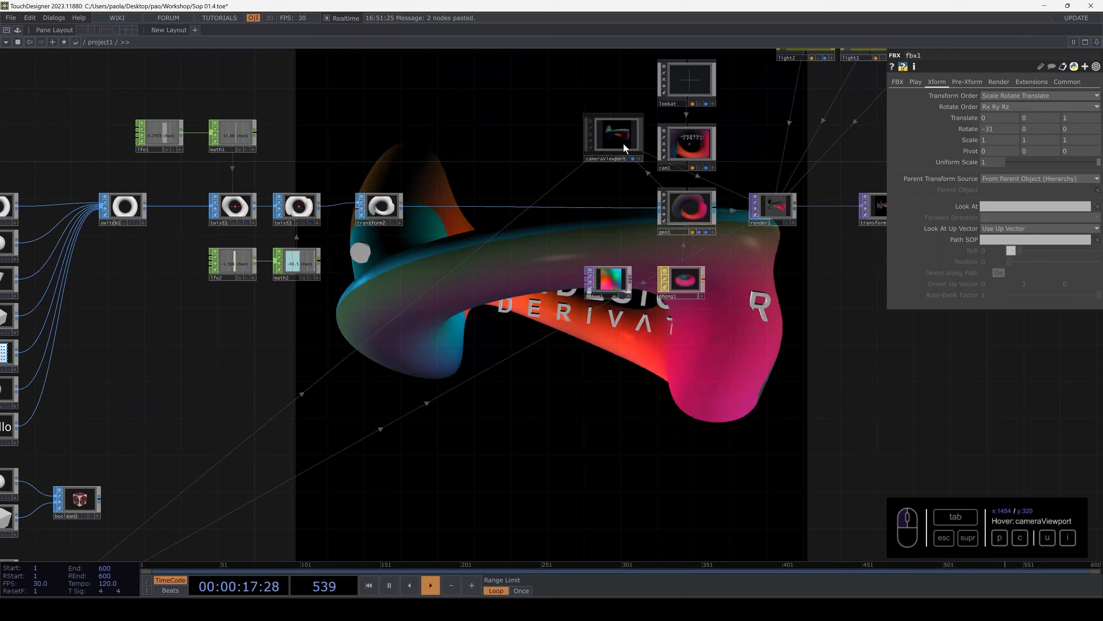
right_click(616, 133)
click(633, 101)
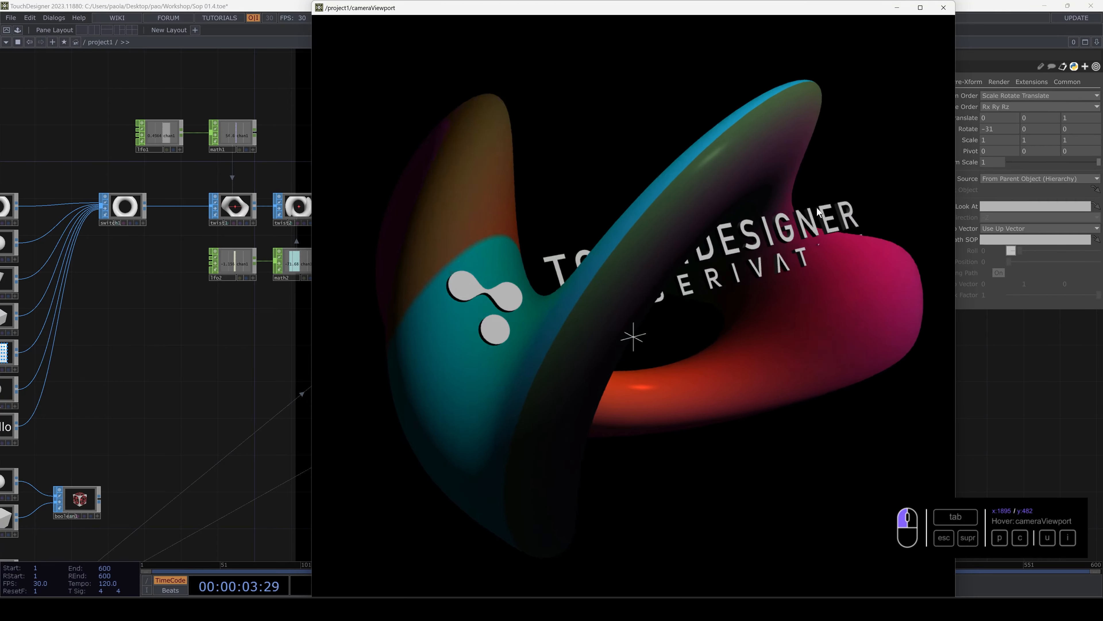
click(943, 9)
- Add a Fractal SOP to the network with transform2 as its input
drag(404, 376, 510, 266)
middle_drag(510, 265, 529, 264)
scroll(529, 263, down, 10)
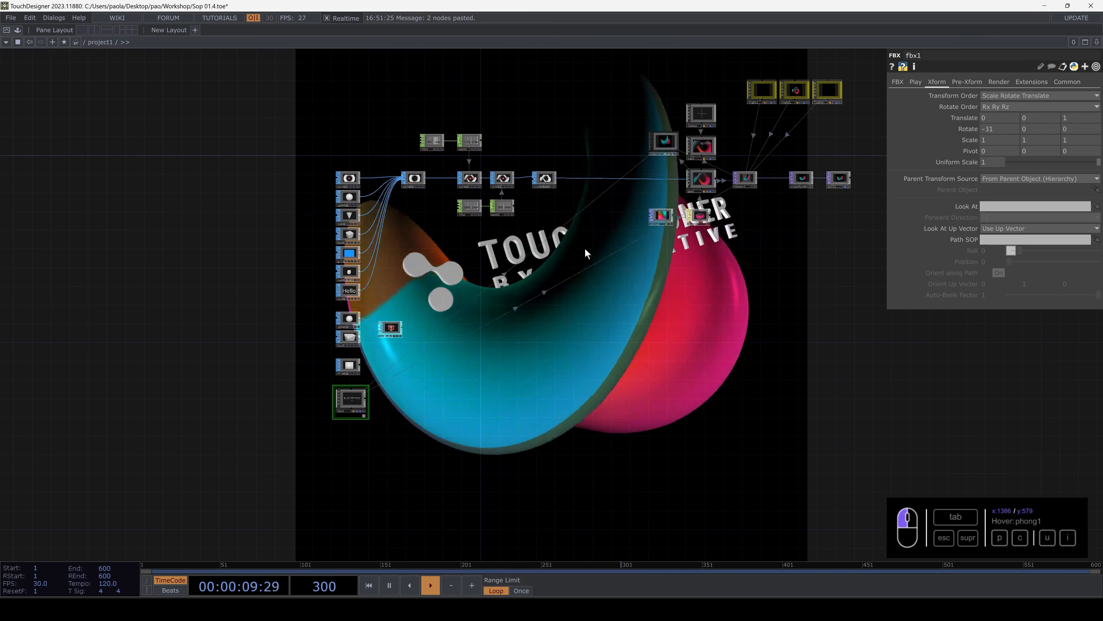
scroll(495, 270, up, 12)
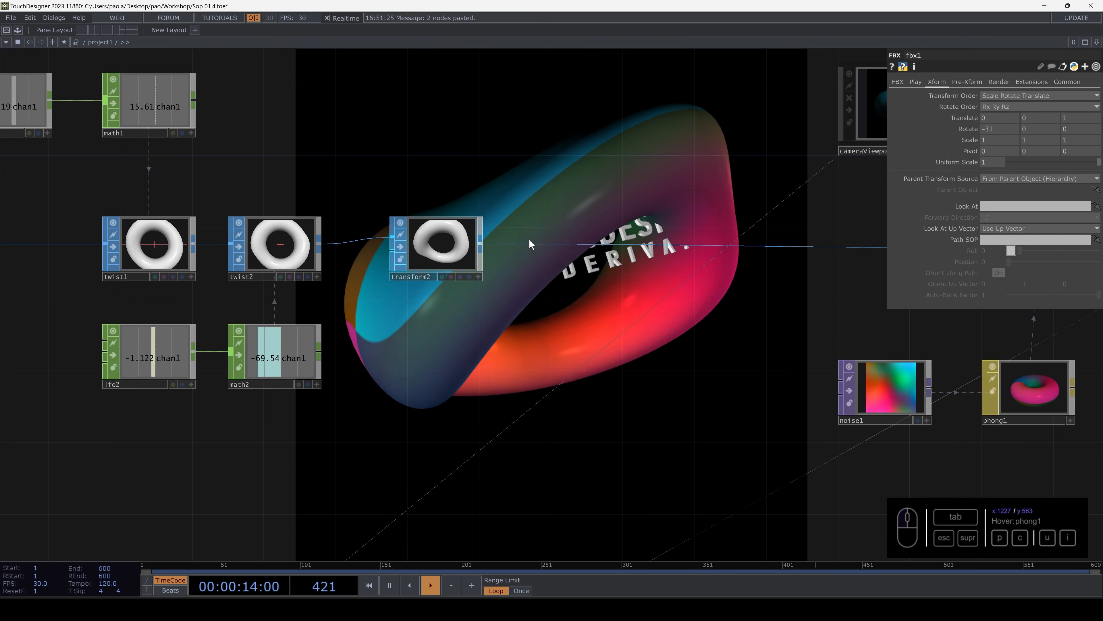
key(Tab)
click(445, 145)
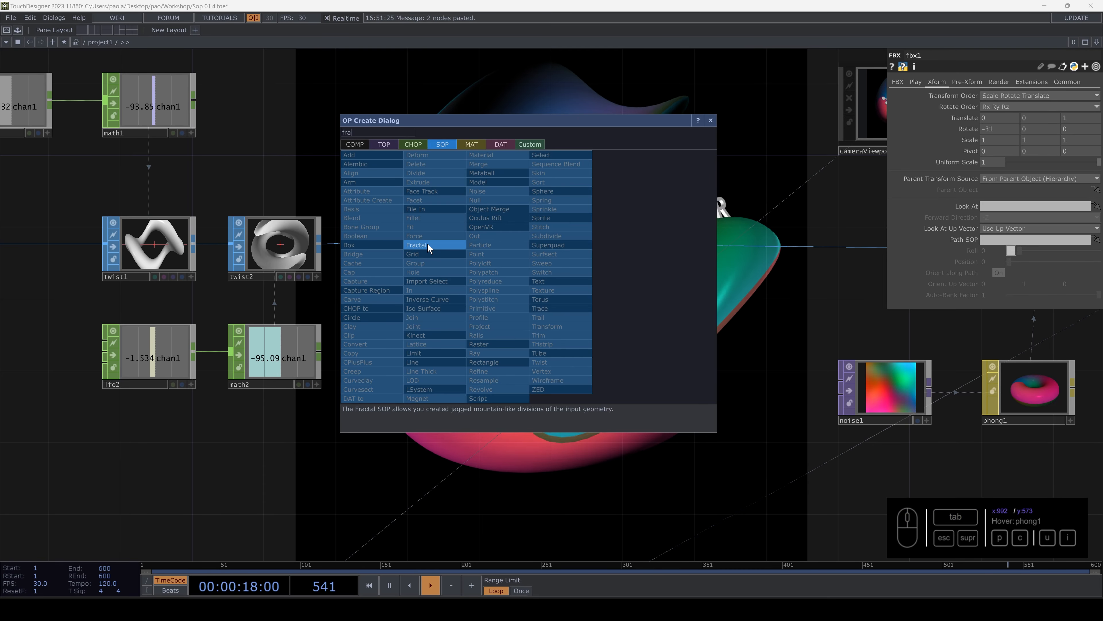
click(563, 300)
click(563, 299)
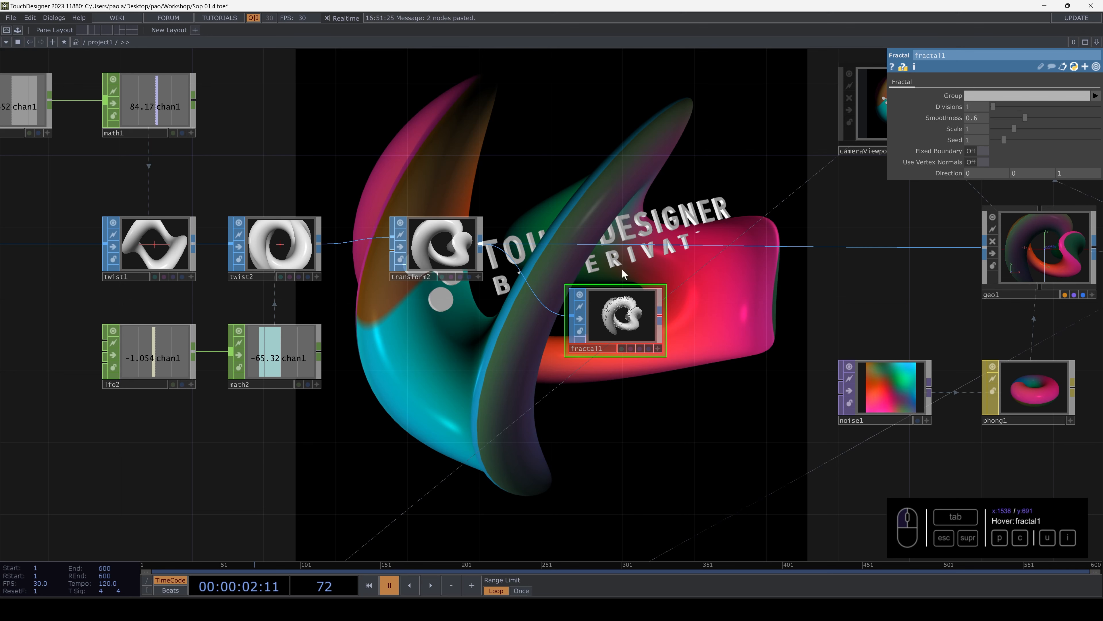
- Resume playback, connect fractal1's output to geo1, and place fractal1 in line with transform2
key(space)
drag(663, 316, 720, 245)
drag(631, 335, 613, 281)
drag(603, 207, 616, 326)
drag(623, 370, 605, 370)
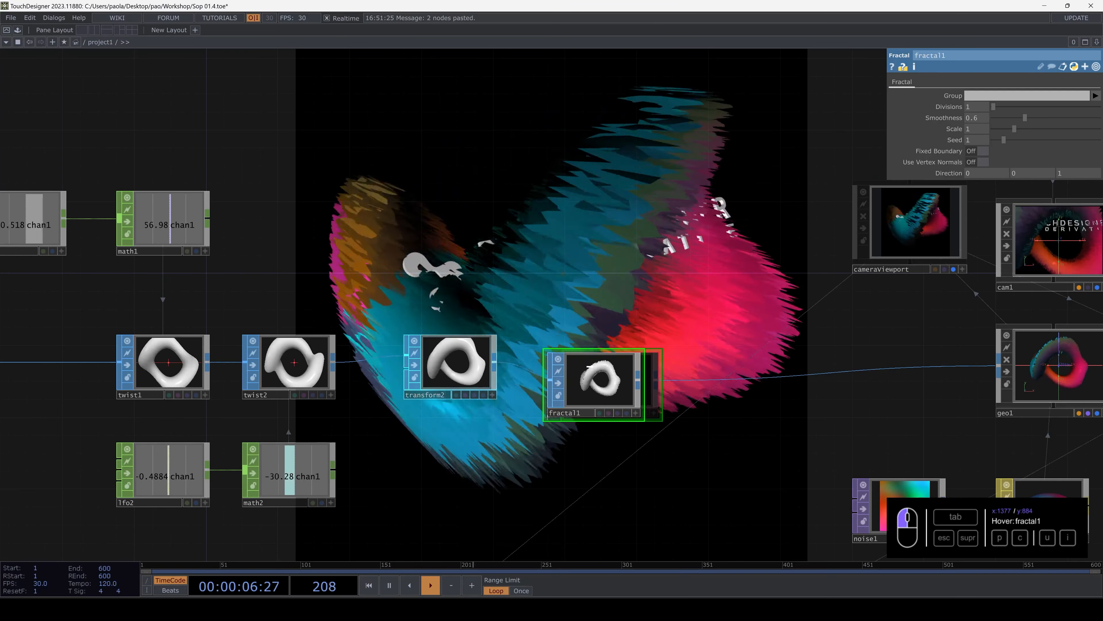
drag(648, 271, 646, 331)
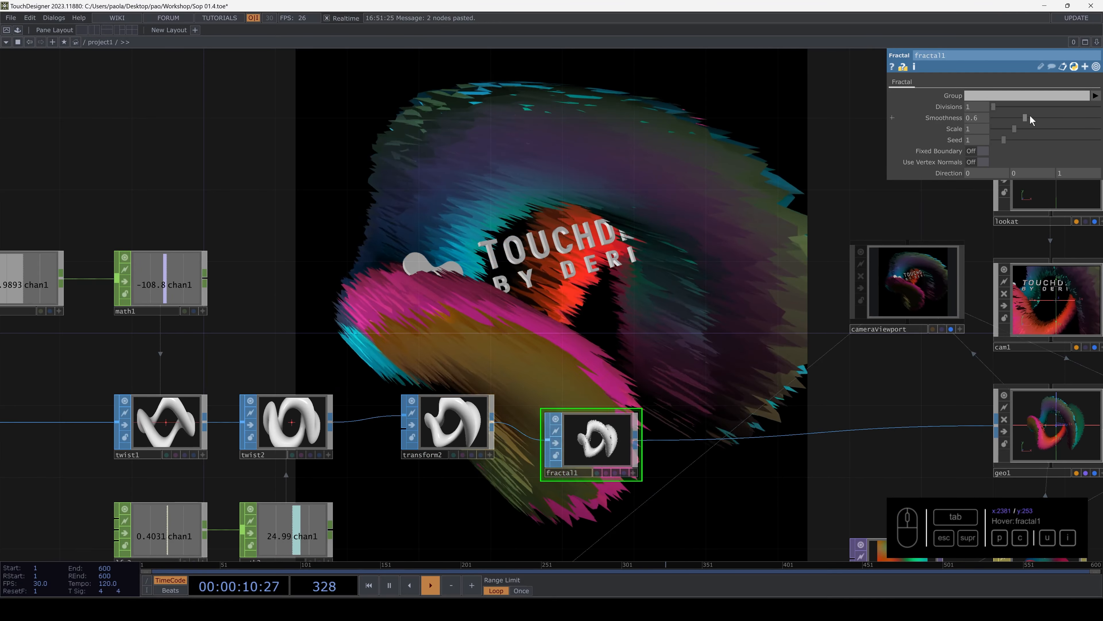
- Set fractal1's Smoothness to 2, its Scale to 1.71 and its Direction to 1, 1, 1
drag(1030, 116, 1037, 117)
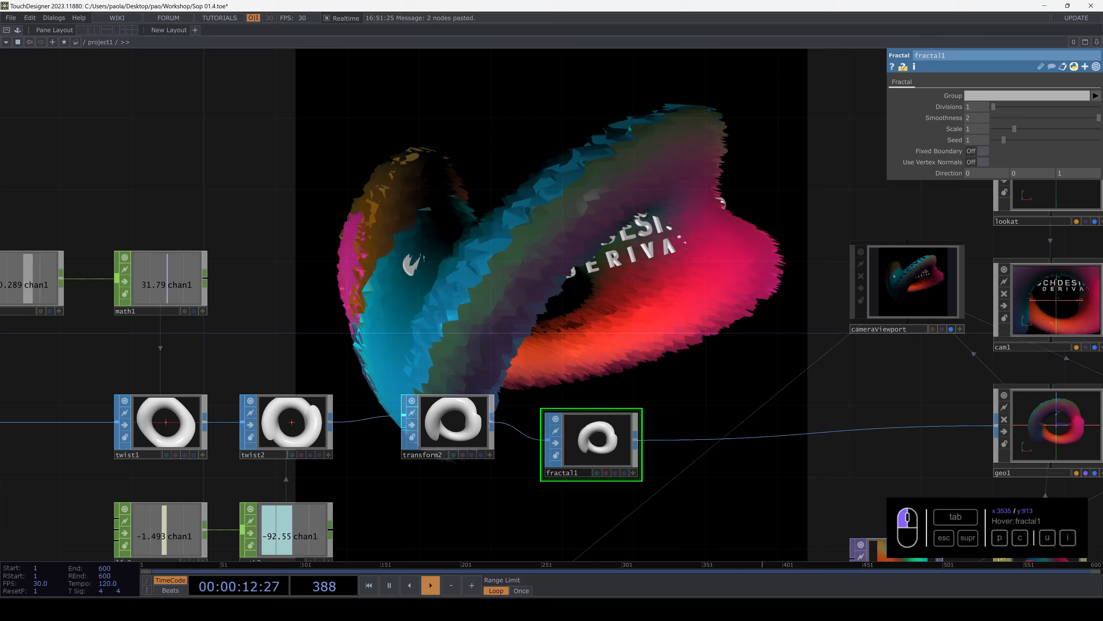
mouse_move(1031, 123)
mouse_down()
mouse_move(992, 128)
mouse_move(1077, 129)
mouse_move(1029, 130)
mouse_up()
text(1)
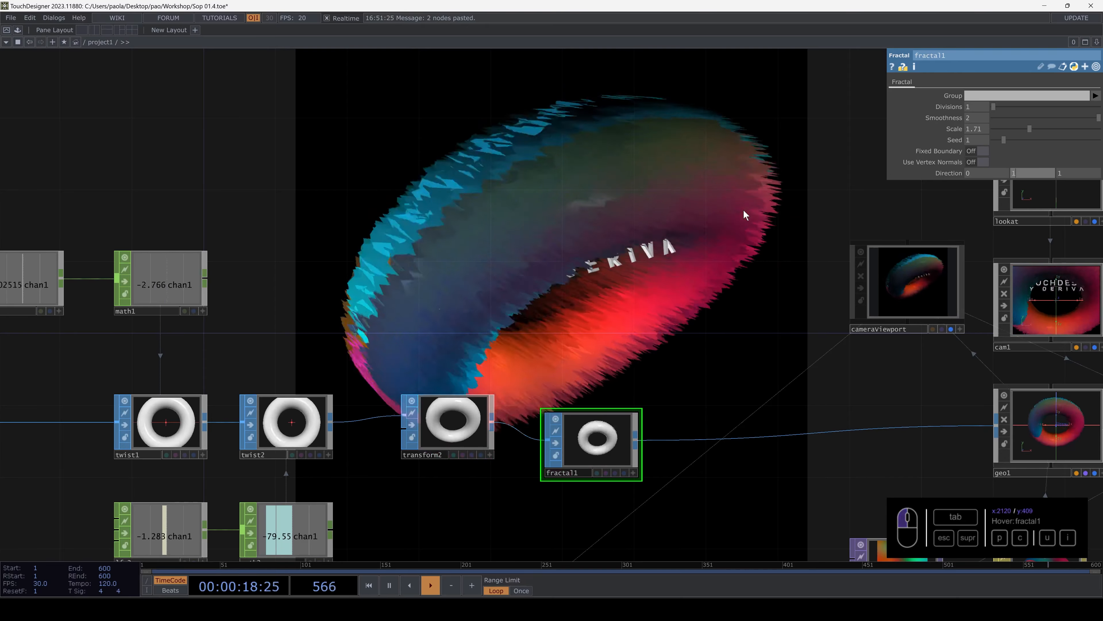
drag(975, 173, 944, 176)
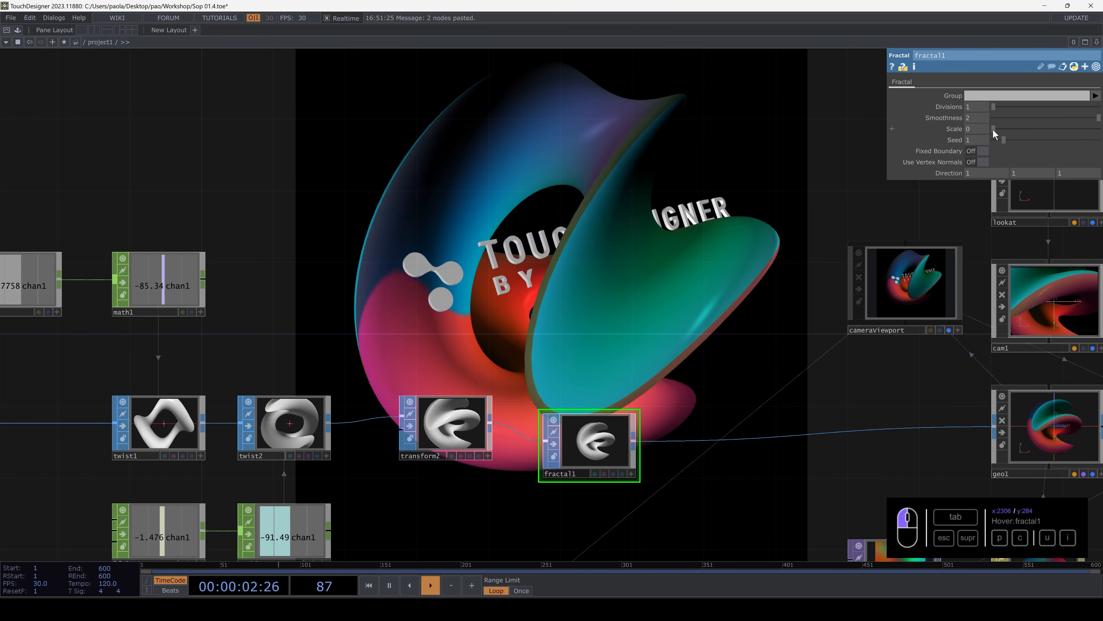
- Set fractal1's Scale to 0.52, try Fixed Boundary and leave it off, and enable Use Vertex Normals
drag(1002, 135, 1003, 129)
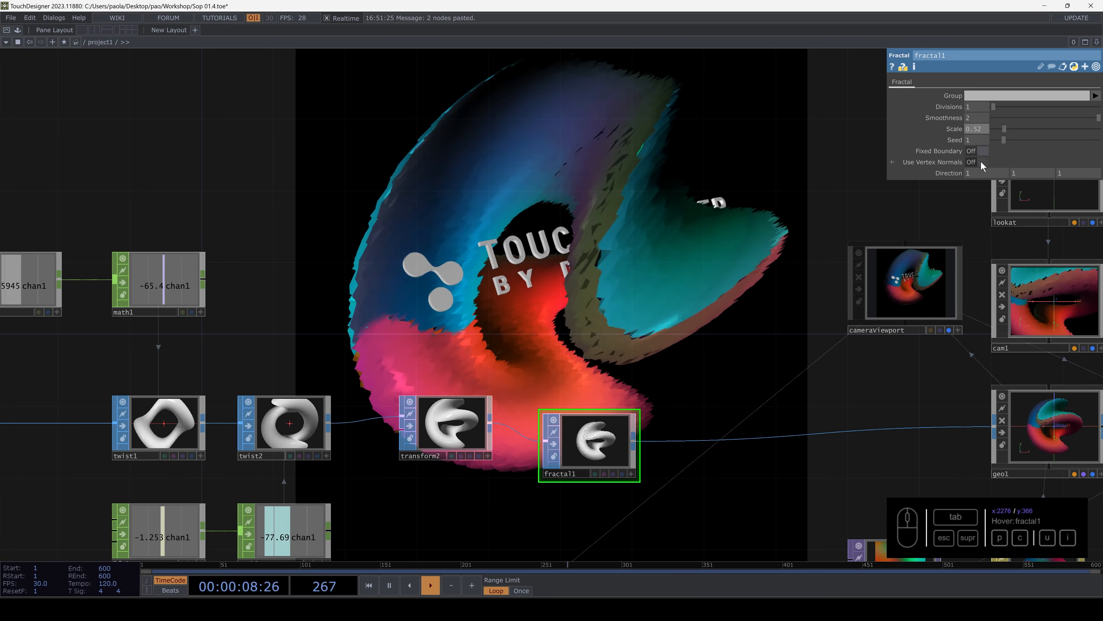
click(982, 151)
click(982, 151)
click(982, 162)
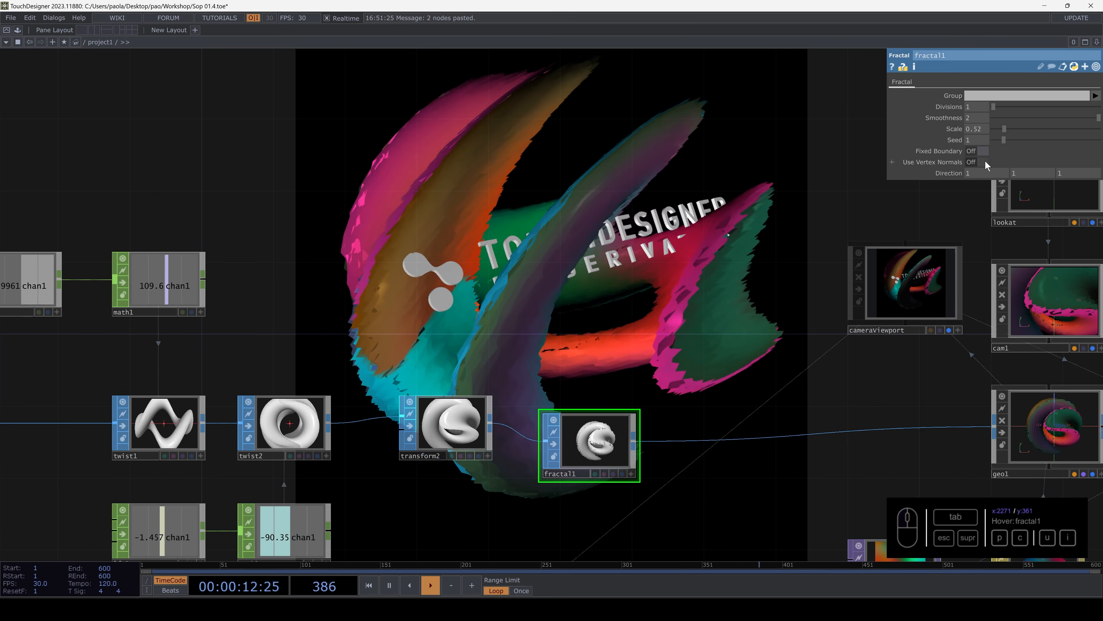
click(984, 161)
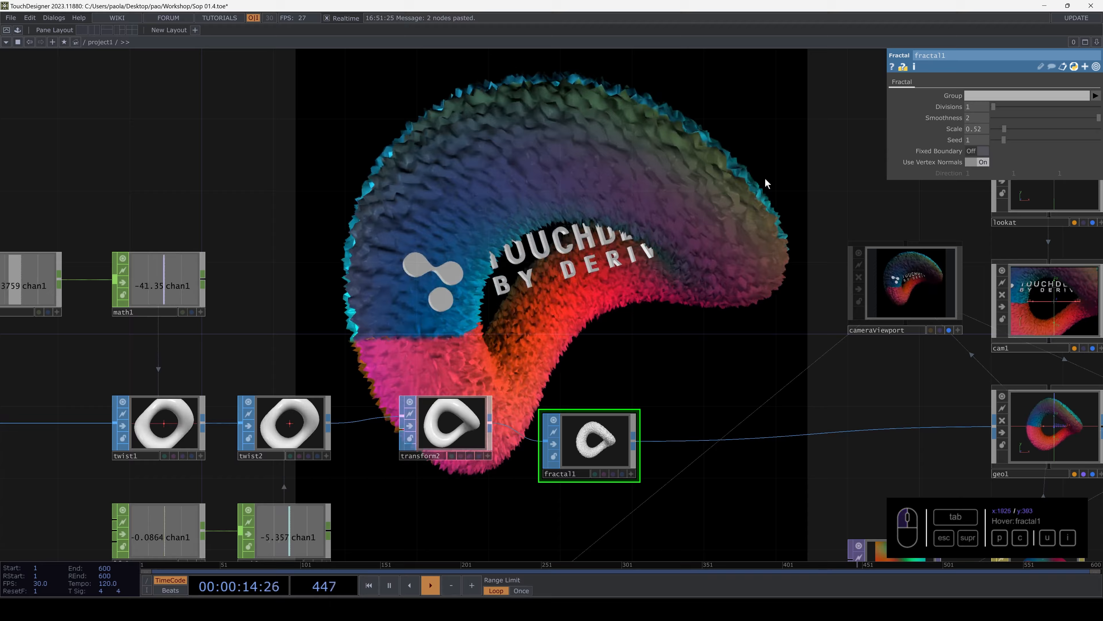
- Try fractal1's Scale at 0, set it to 0.36, and set Smoothness to 0.533
drag(687, 185, 708, 207)
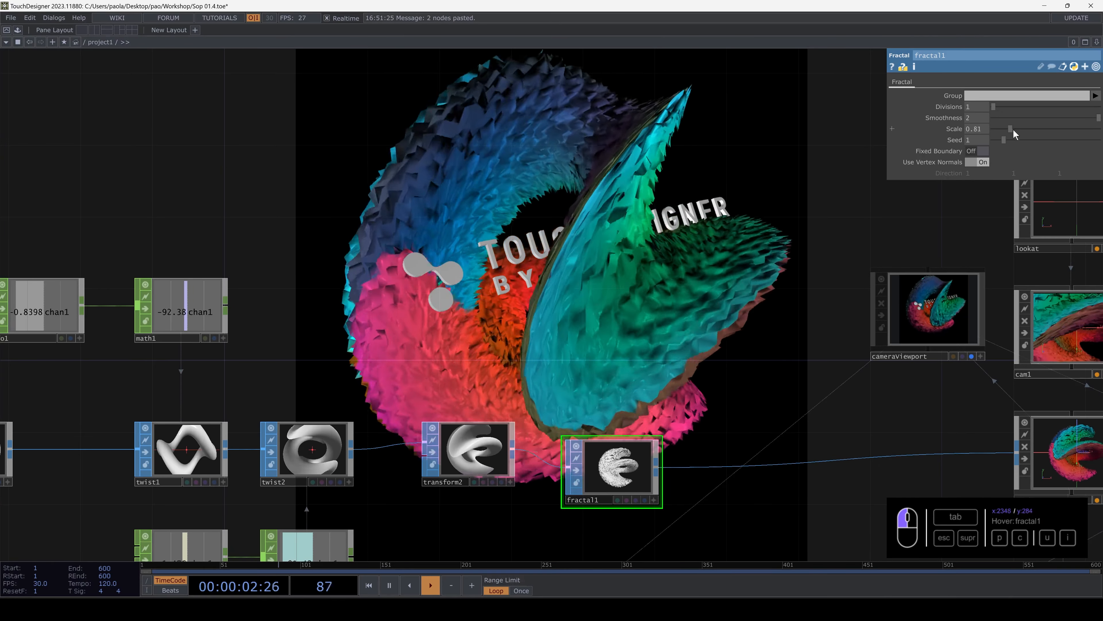
drag(1013, 129, 1073, 139)
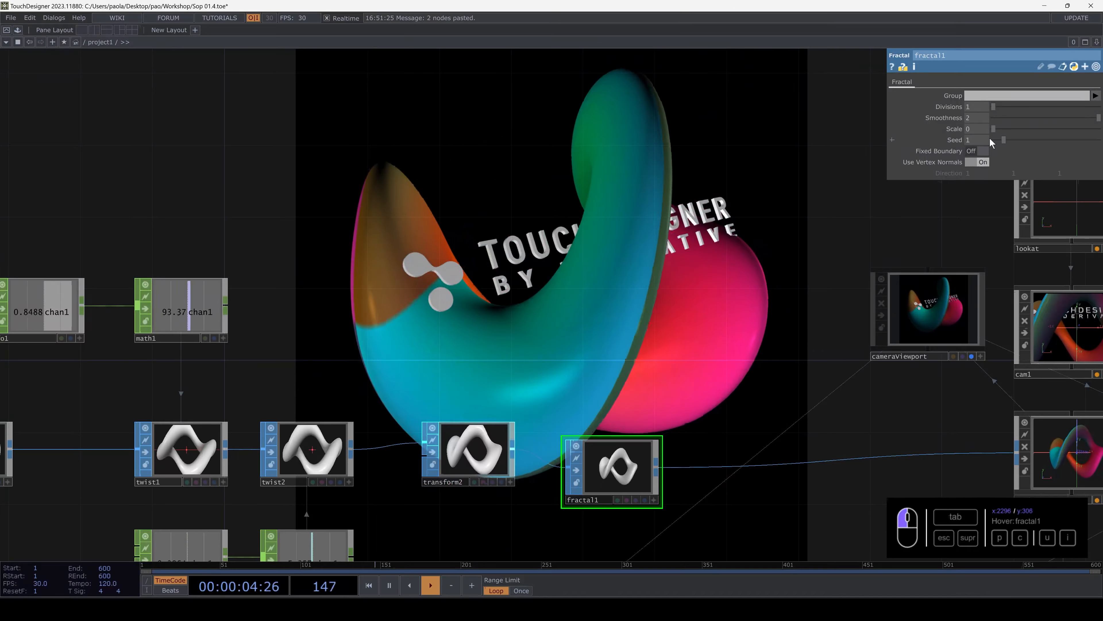
drag(990, 139, 998, 138)
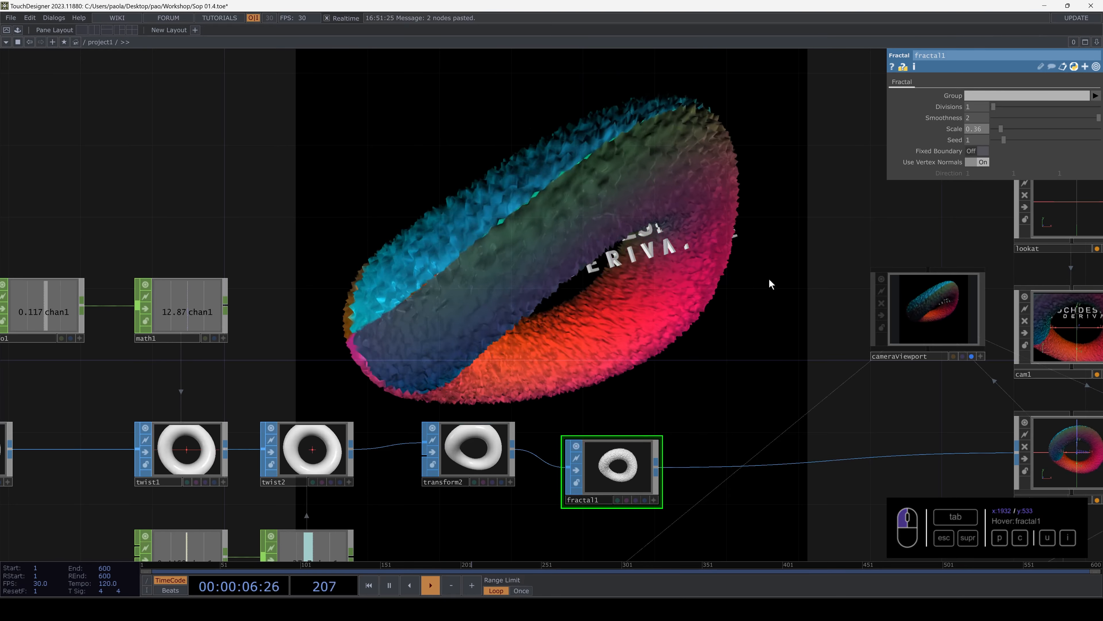
drag(477, 382, 492, 217)
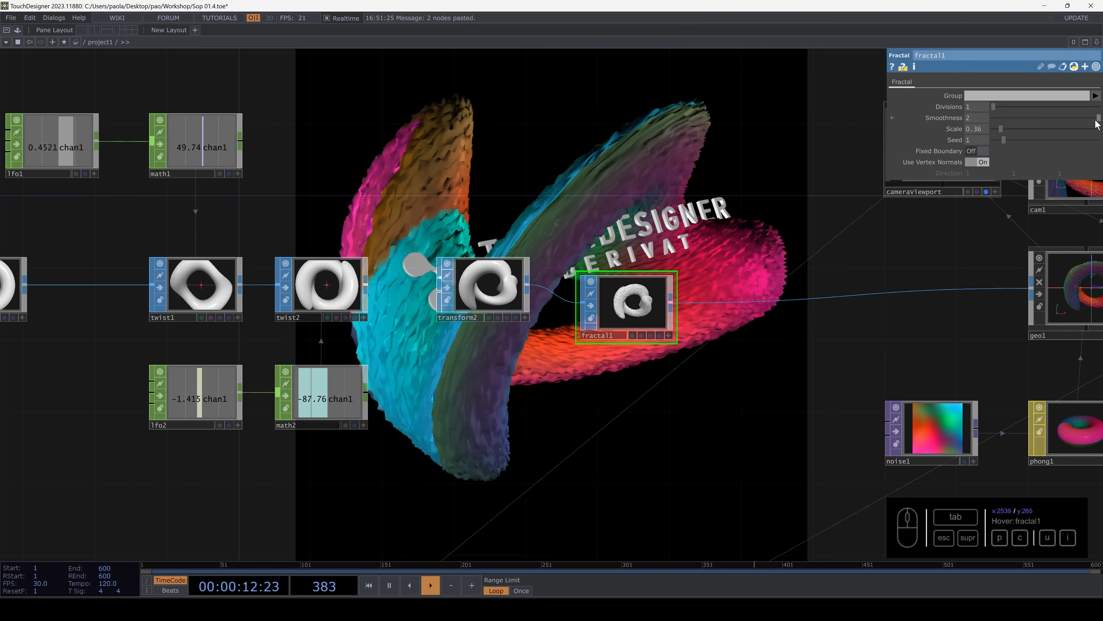
drag(1095, 120, 1021, 118)
- Add a Particle SOP in the empty space below fractal1
scroll(584, 336, up, 2)
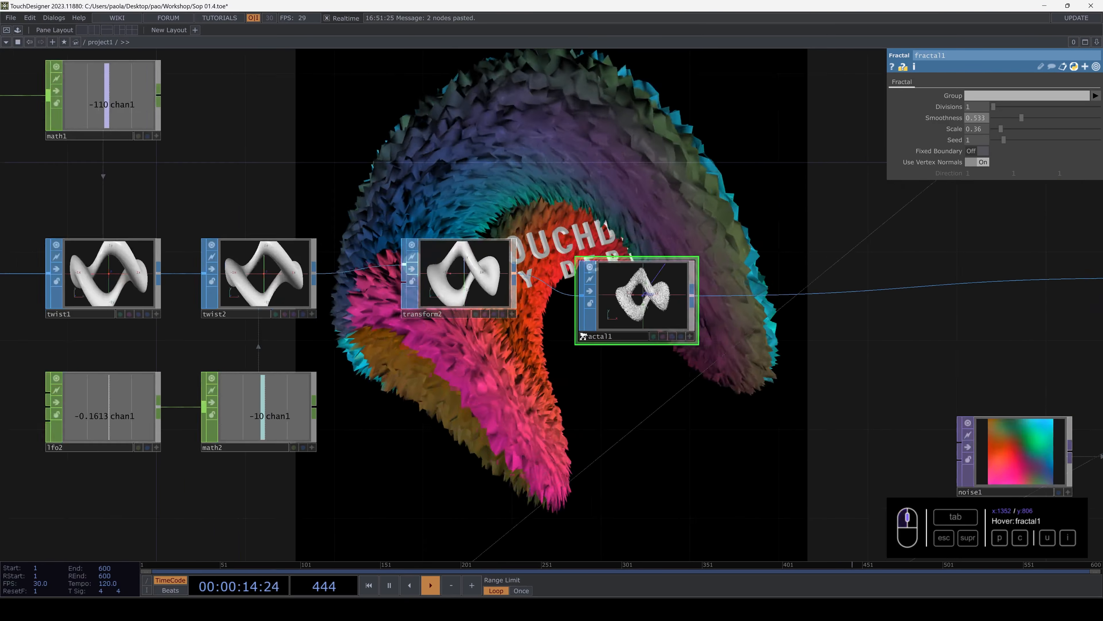
scroll(583, 336, down, 5)
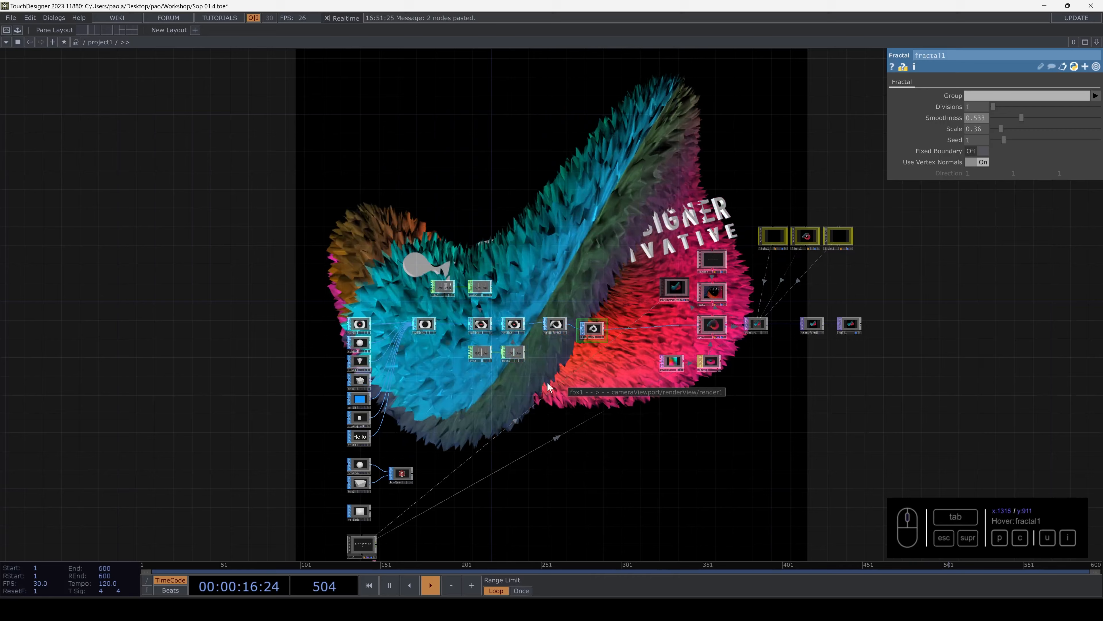
key(Tab)
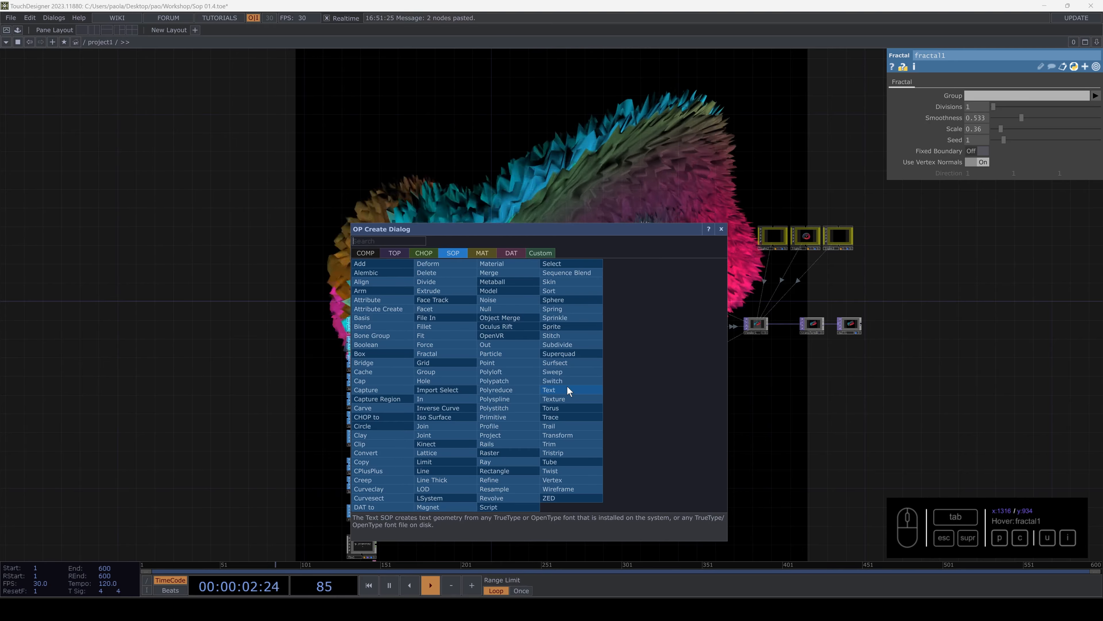
drag(644, 227, 391, 178)
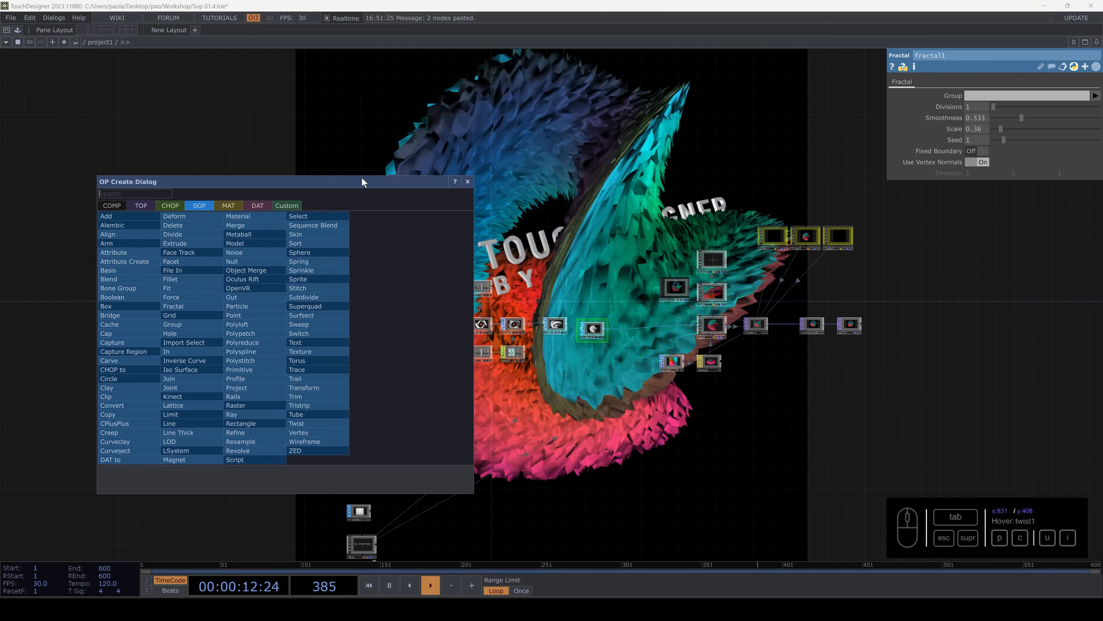
drag(357, 178, 493, 118)
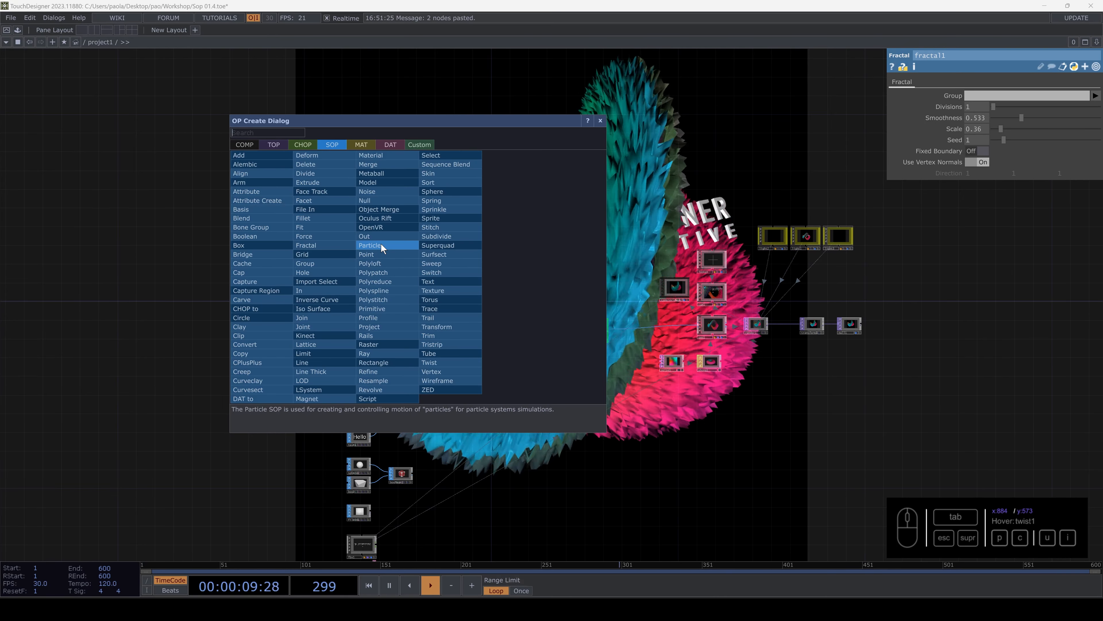
click(381, 244)
click(602, 404)
scroll(602, 404, up, 10)
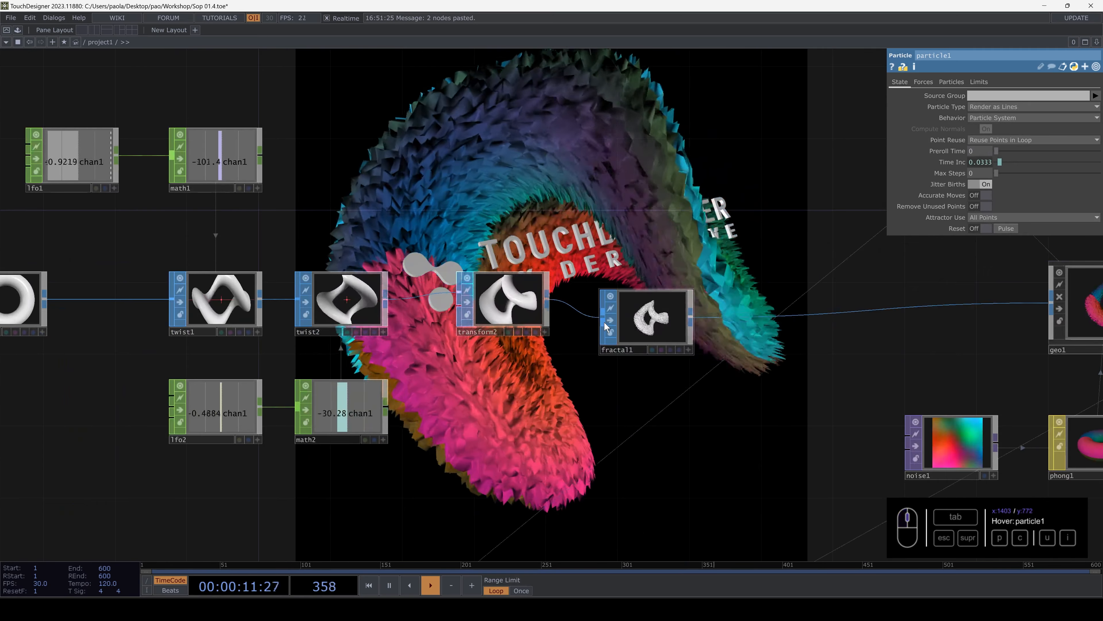
- Add a Sphere SOP beside particle1, wire it into particle1's input and inspect the emitted particles
drag(536, 235, 512, 94)
drag(637, 349, 580, 420)
drag(497, 329, 487, 392)
drag(351, 350, 357, 296)
key(Tab)
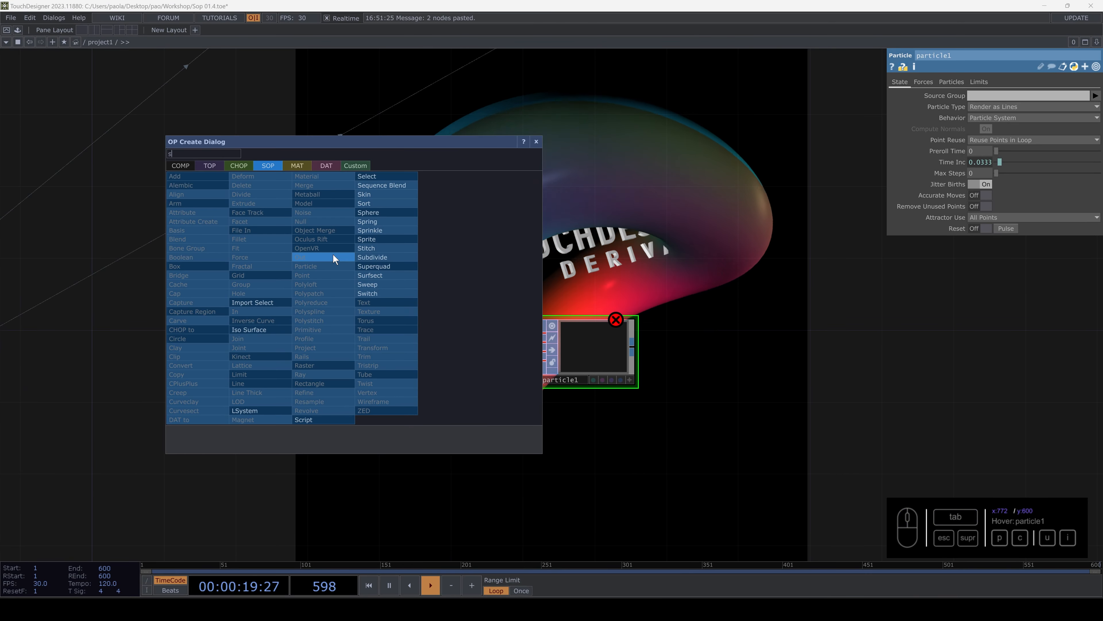
click(373, 212)
click(396, 313)
drag(436, 311, 611, 346)
click(597, 351)
scroll(597, 351, up, 10)
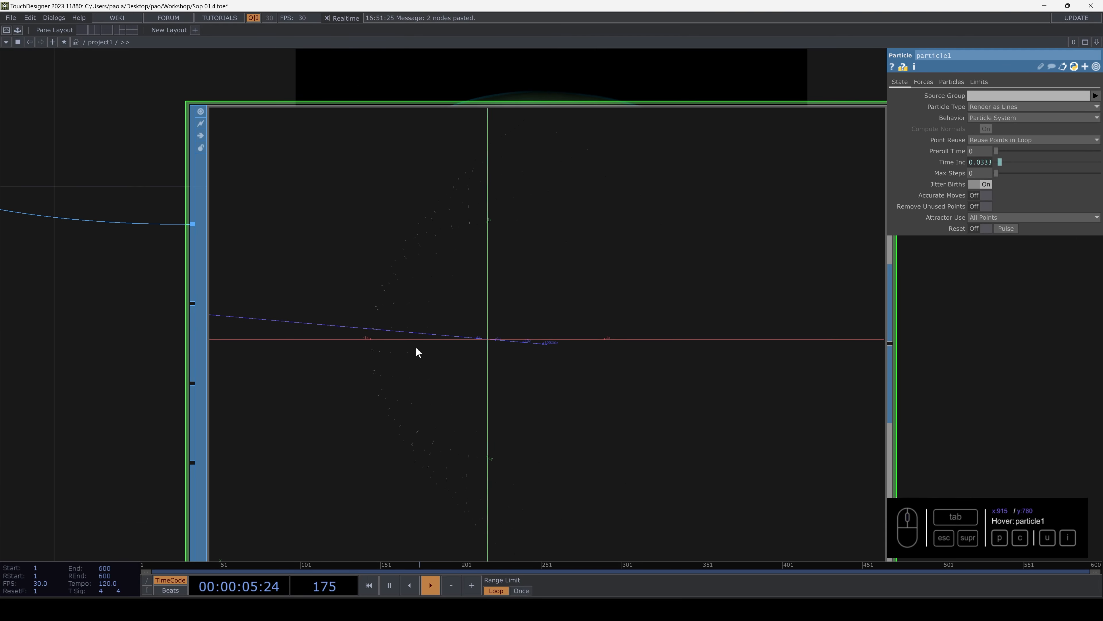
scroll(416, 352, up, 3)
scroll(428, 357, down, 10)
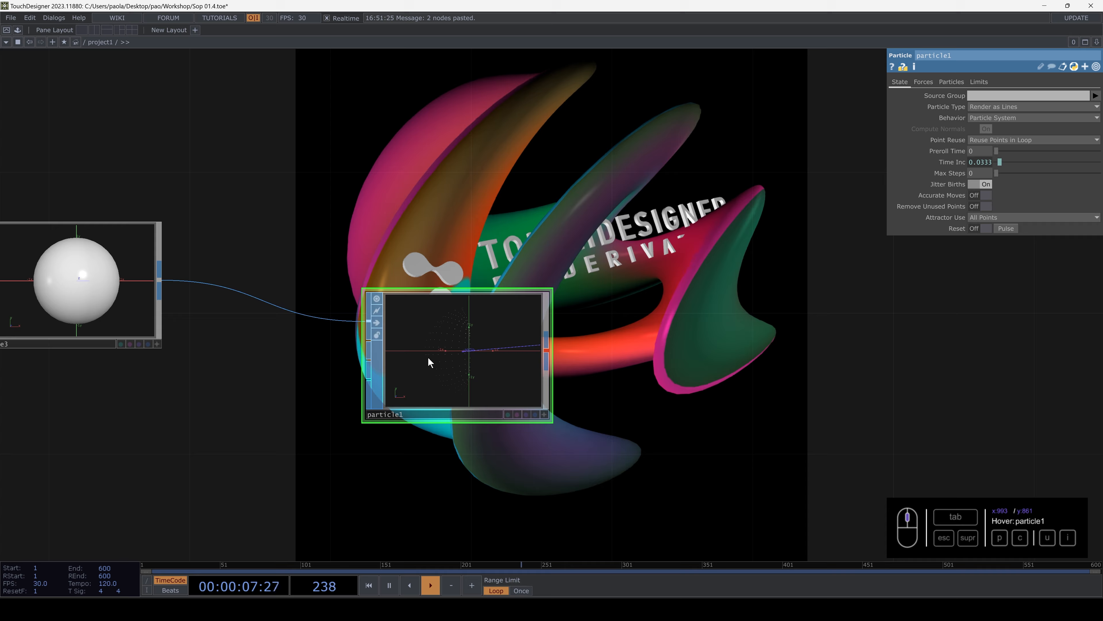
- Add a Geometry COMP next to particle1 with particle1's output feeding it
key(Tab)
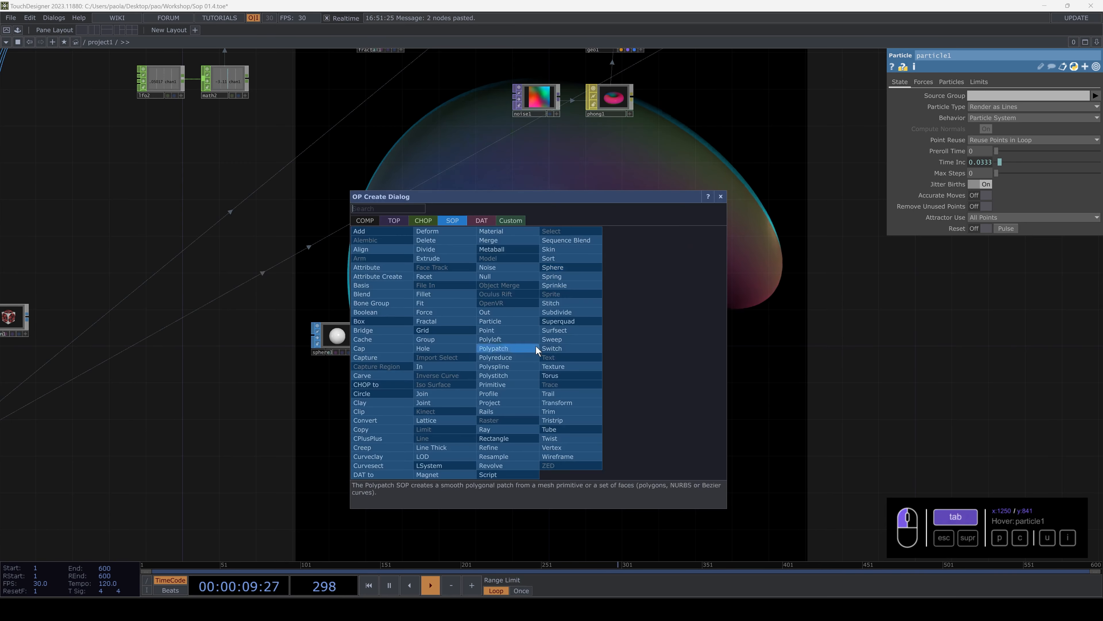
click(373, 221)
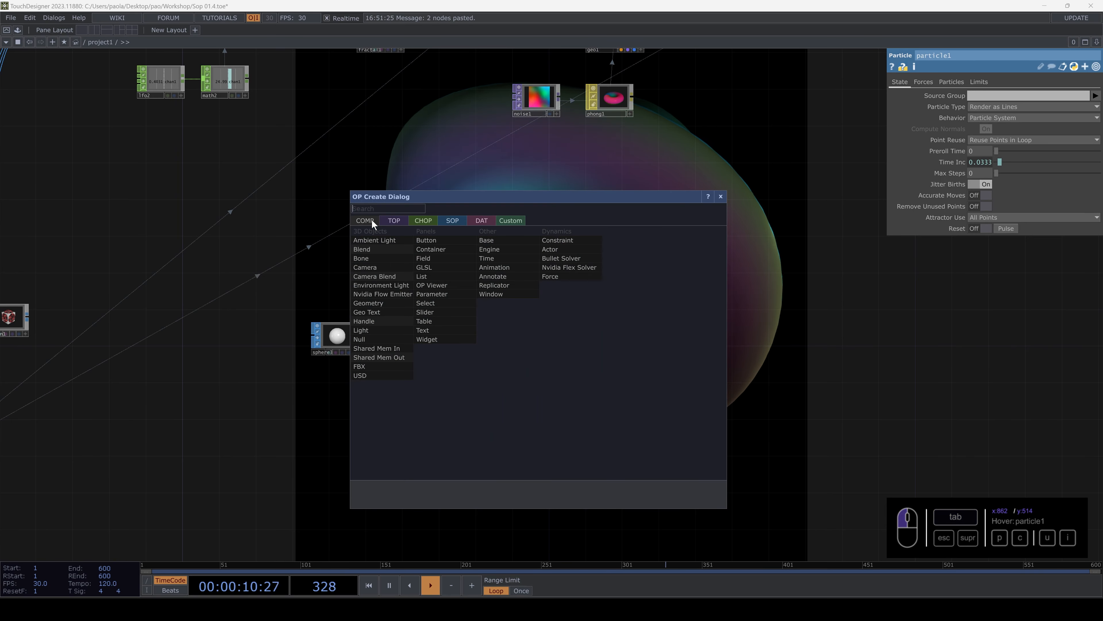
click(373, 304)
click(574, 352)
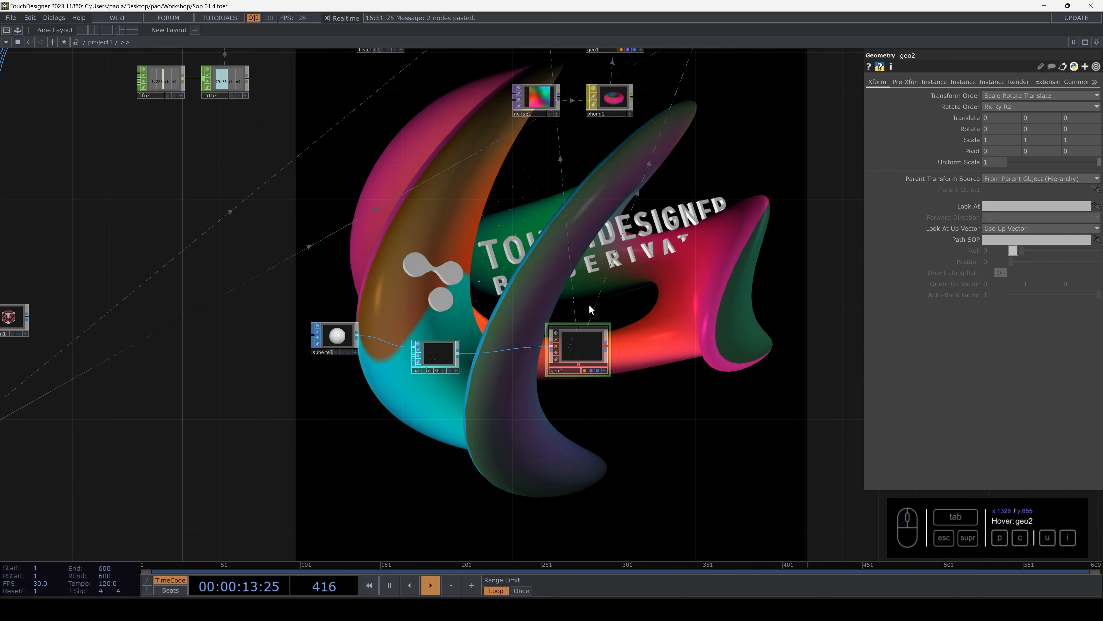
- Add a Point Sprite MAT below geo2 and assign it as geo2's Material
drag(512, 273, 434, 319)
drag(587, 172, 518, 192)
drag(364, 286, 377, 226)
key(Tab)
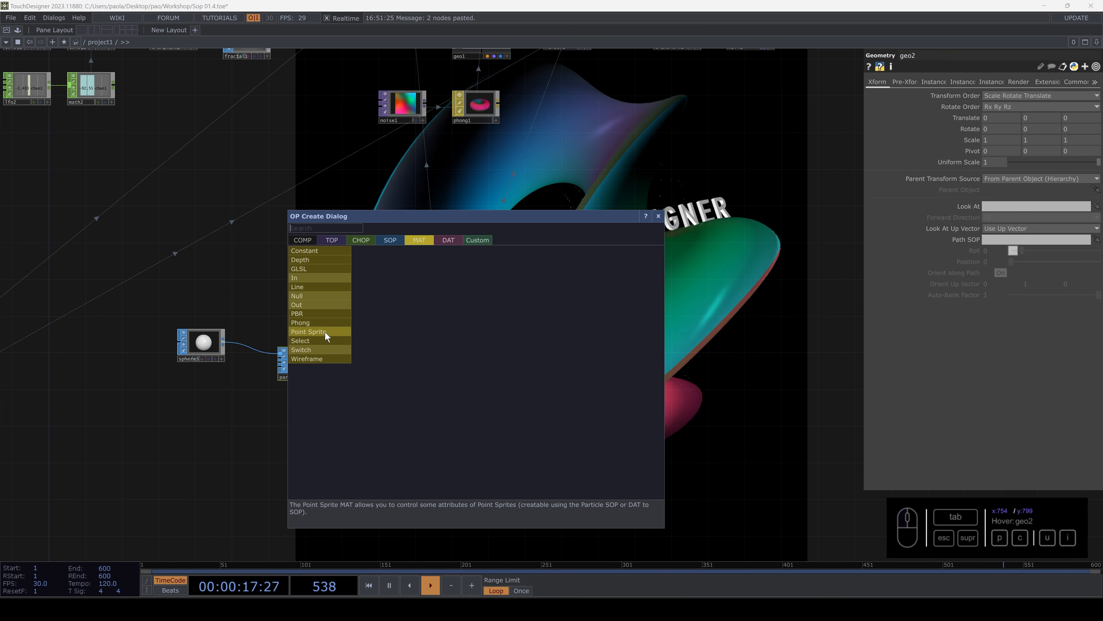
click(326, 332)
click(457, 421)
drag(462, 413, 448, 345)
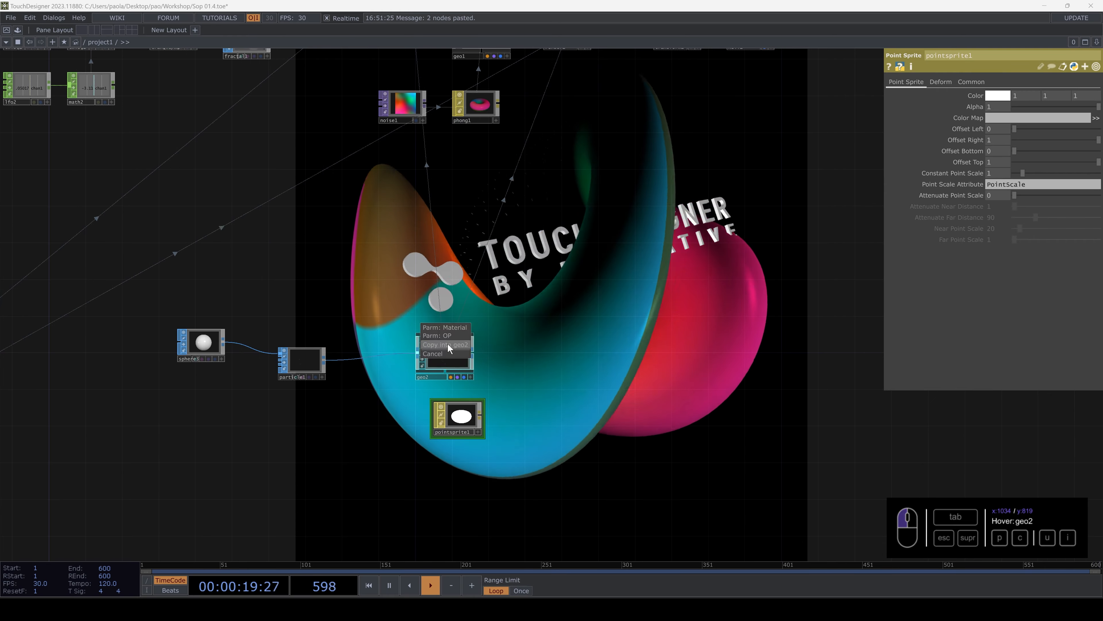
click(450, 329)
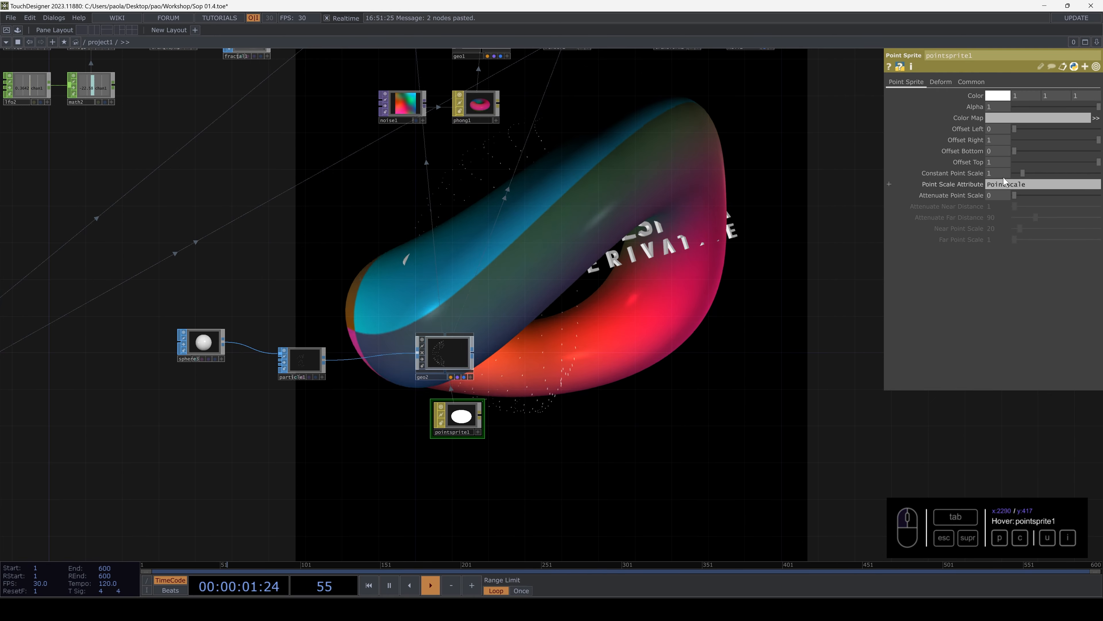
- Set pointsprite1's Constant Point Scale to 10 and geo2's Scale to 2, 2, 2
drag(1024, 174, 1102, 174)
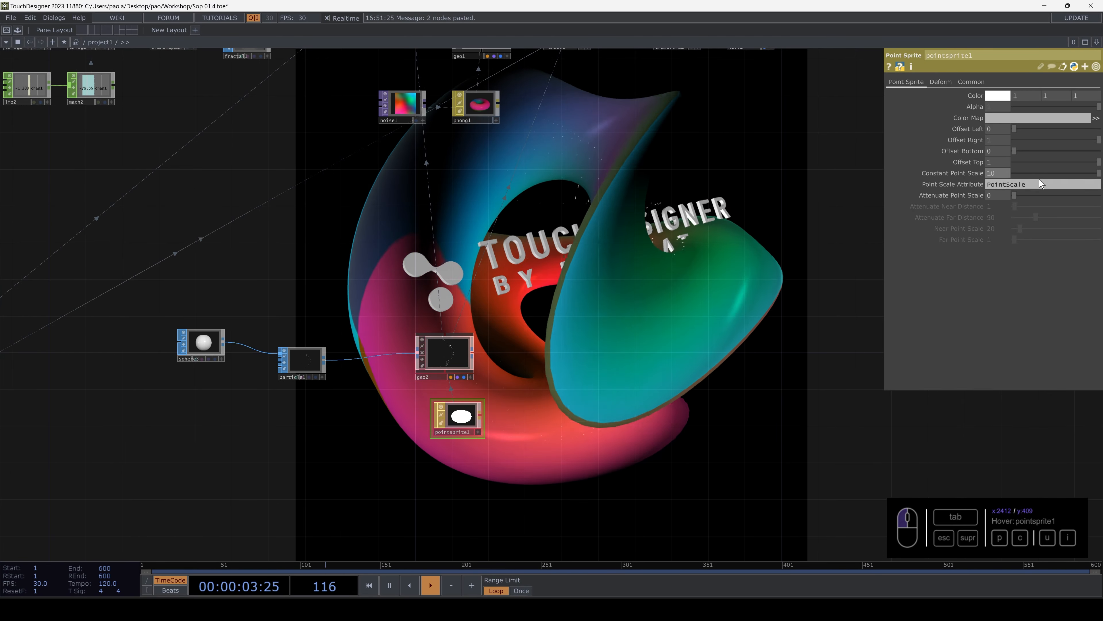
drag(462, 421, 426, 422)
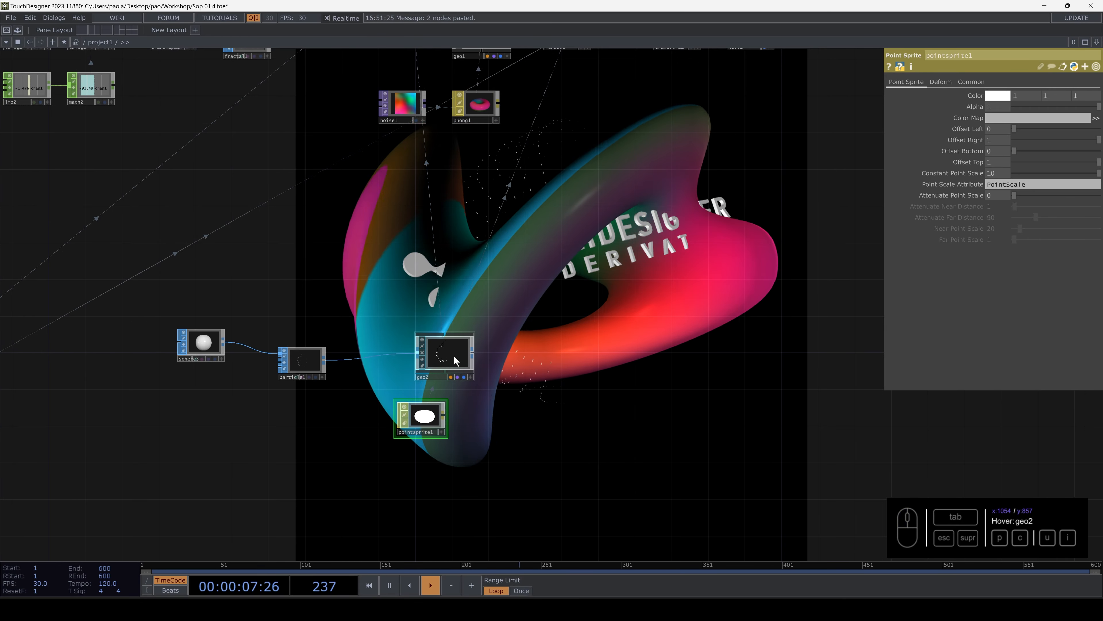
click(453, 359)
middle_drag(964, 141, 965, 143)
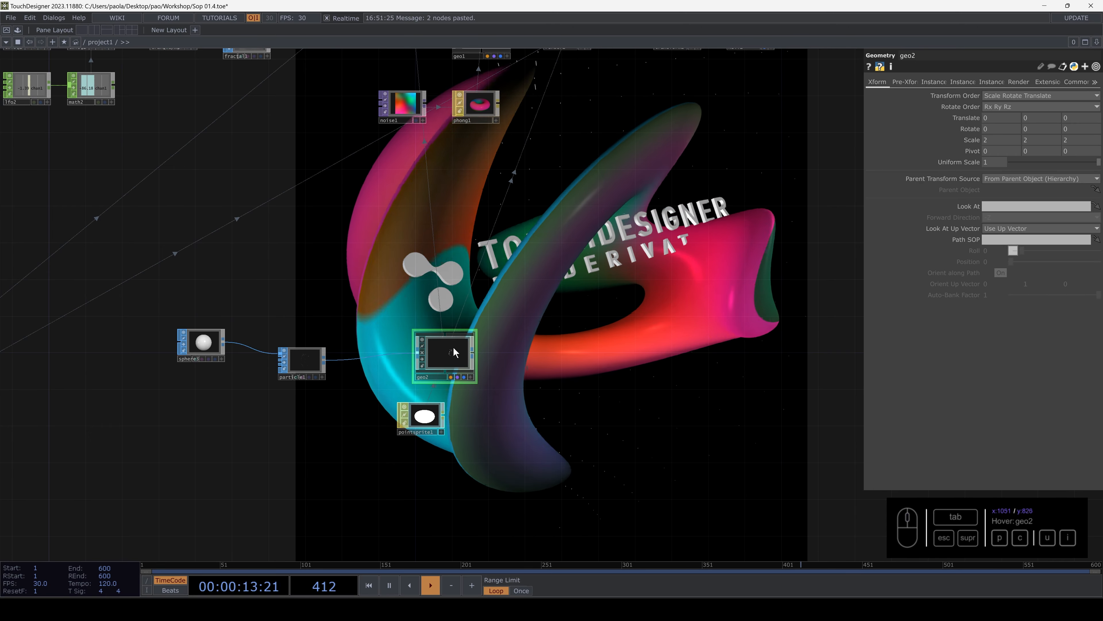
- Animate geo1's X rotation with the expression absTime.seconds * 15
drag(729, 155, 760, 355)
click(530, 236)
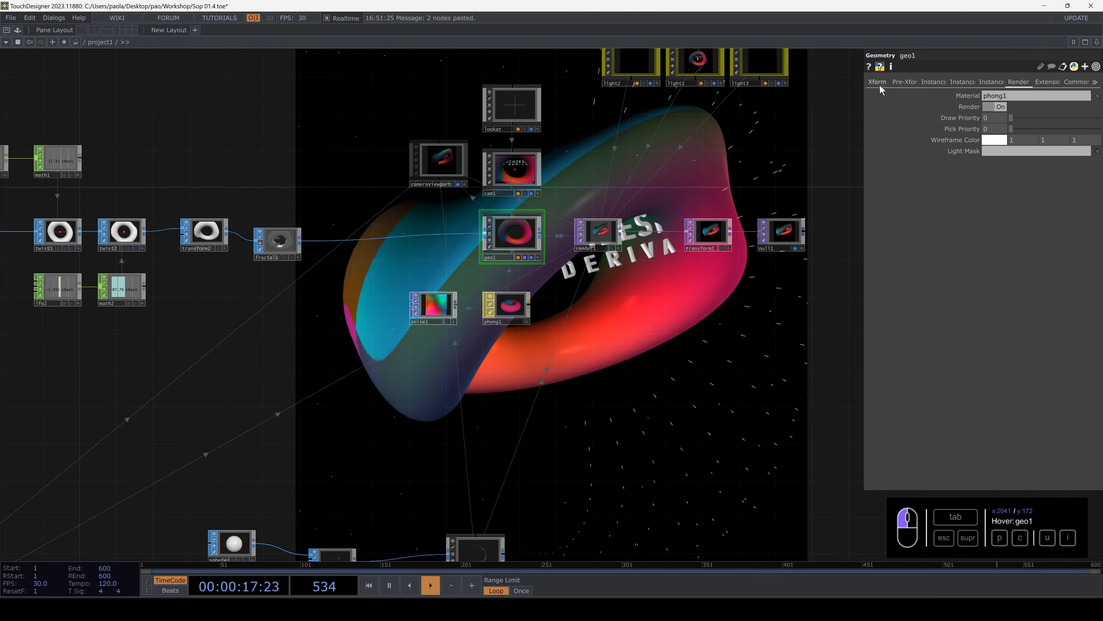
click(878, 83)
mouse_move(1007, 113)
middle_down()
mouse_move(1099, 114)
mouse_move(998, 114)
middle_up()
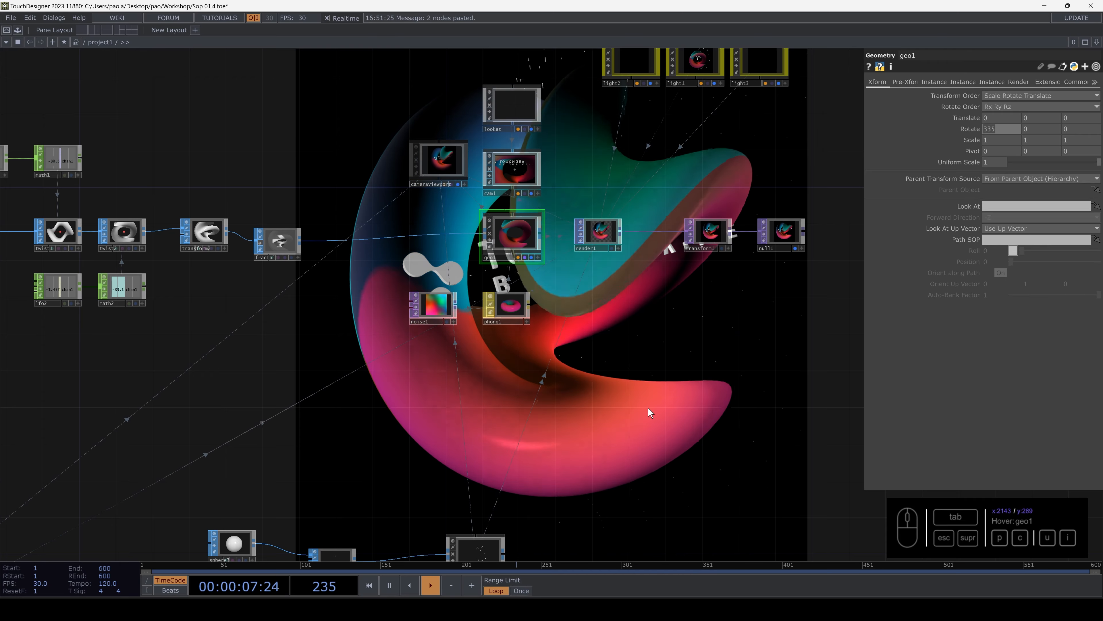
text(absT)
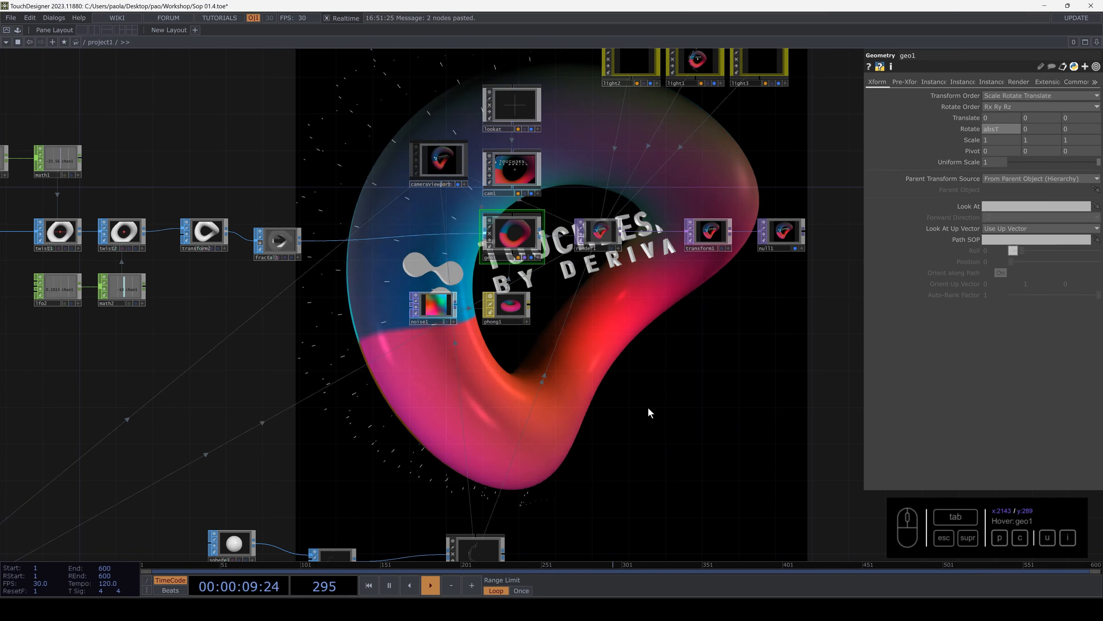
text(ime.seconds)
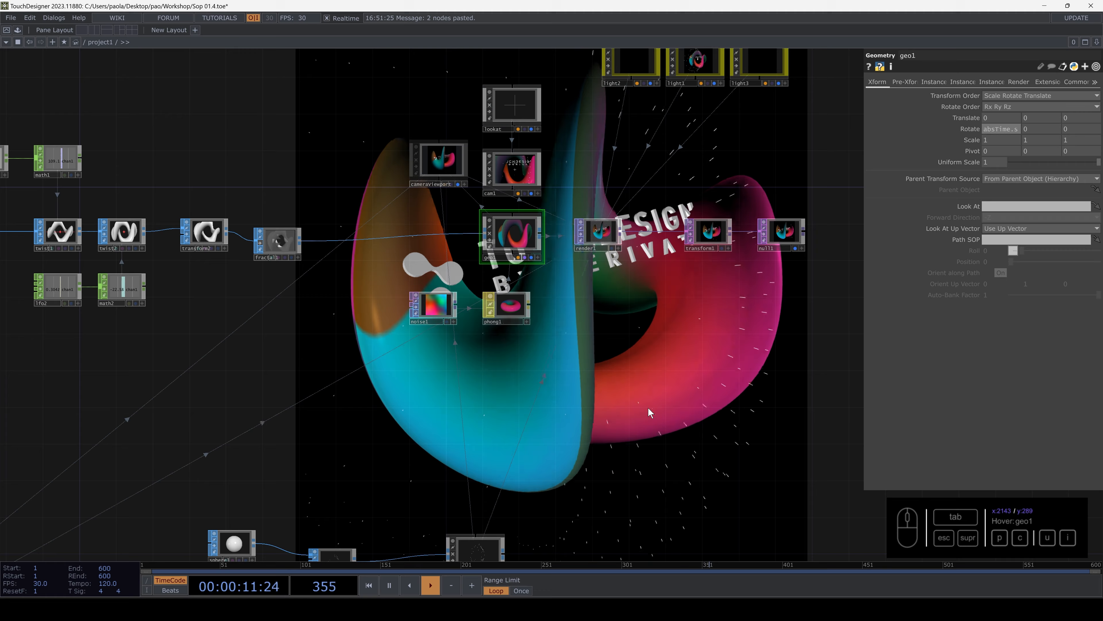
key(Return)
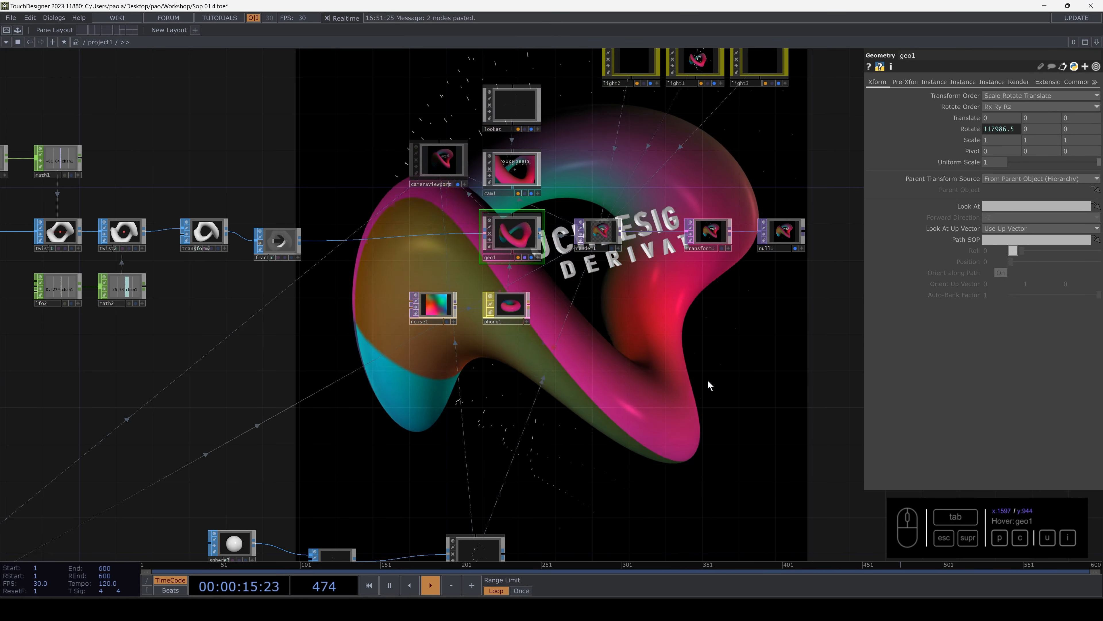
- Reuse geo1's X rotation expression for the Z rotation, and for the Y rotation with a larger multiplier
click(1004, 129)
drag(922, 141, 877, 138)
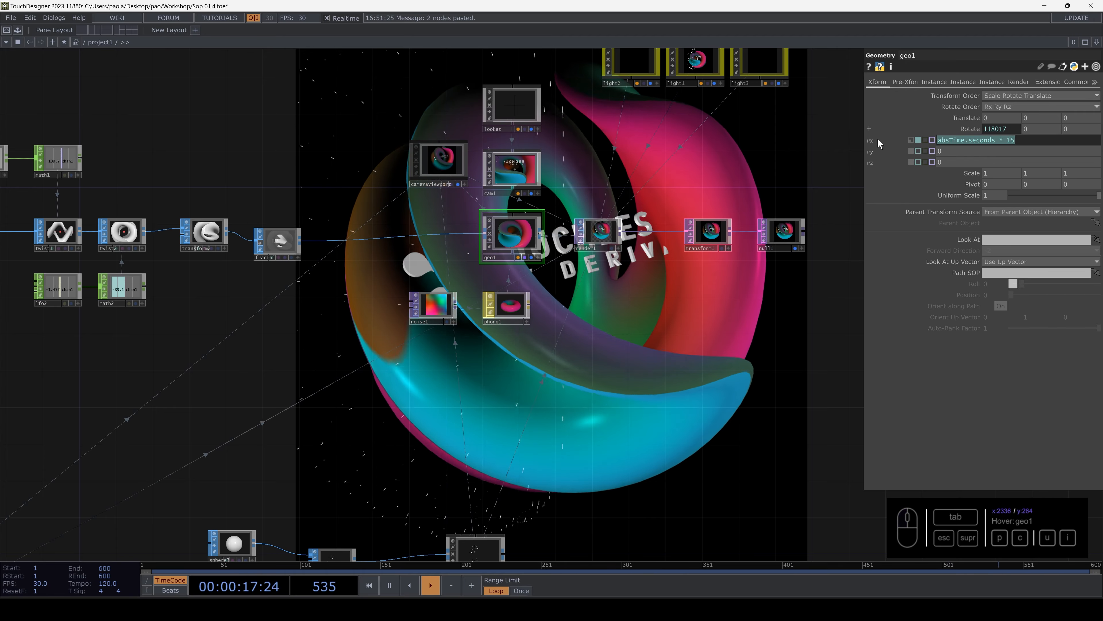
key(ctrl+c)
drag(953, 163, 1006, 150)
key(ctrl+v)
key(ctrl+v)
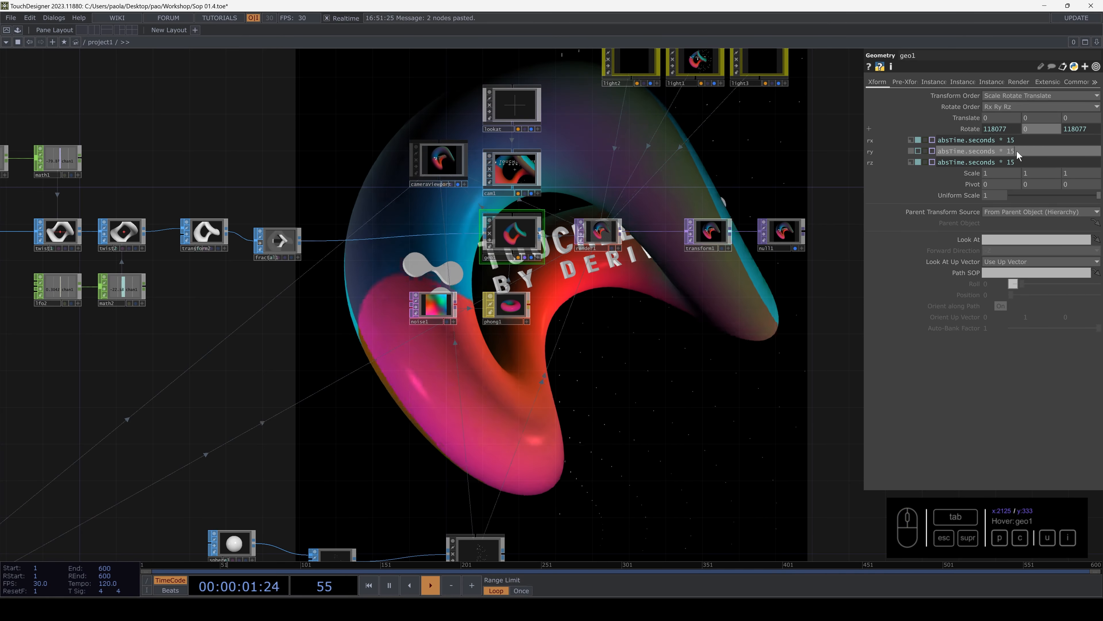
click(682, 333)
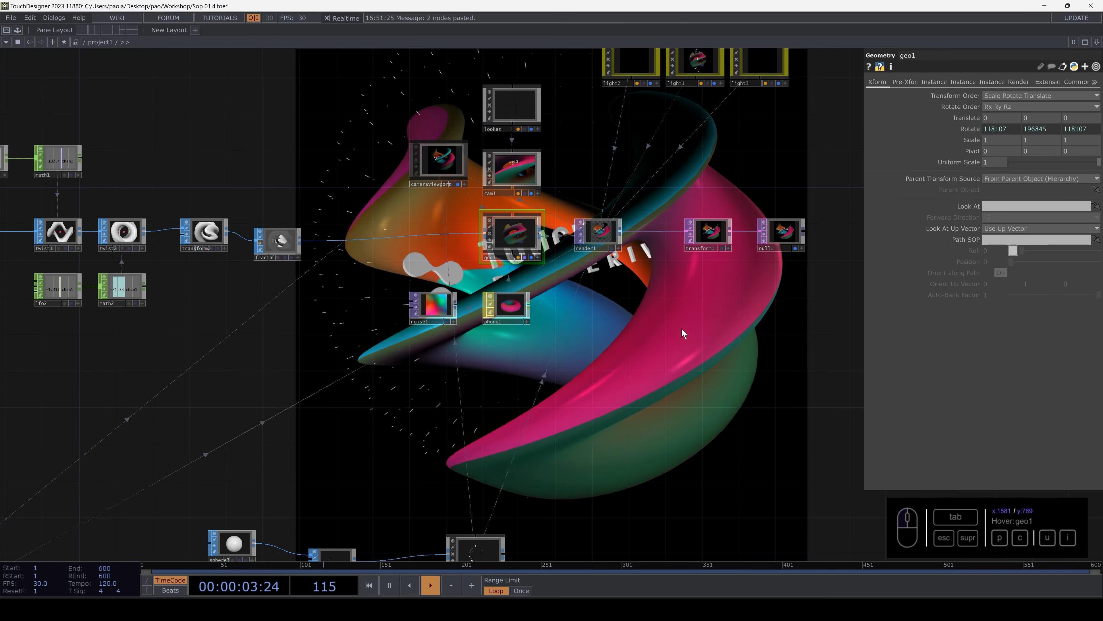
- Set switch1's Select Input to 1 to feed sphere1 through, and bypass twist1 and twist2
key(p)
scroll(651, 349, down, 5)
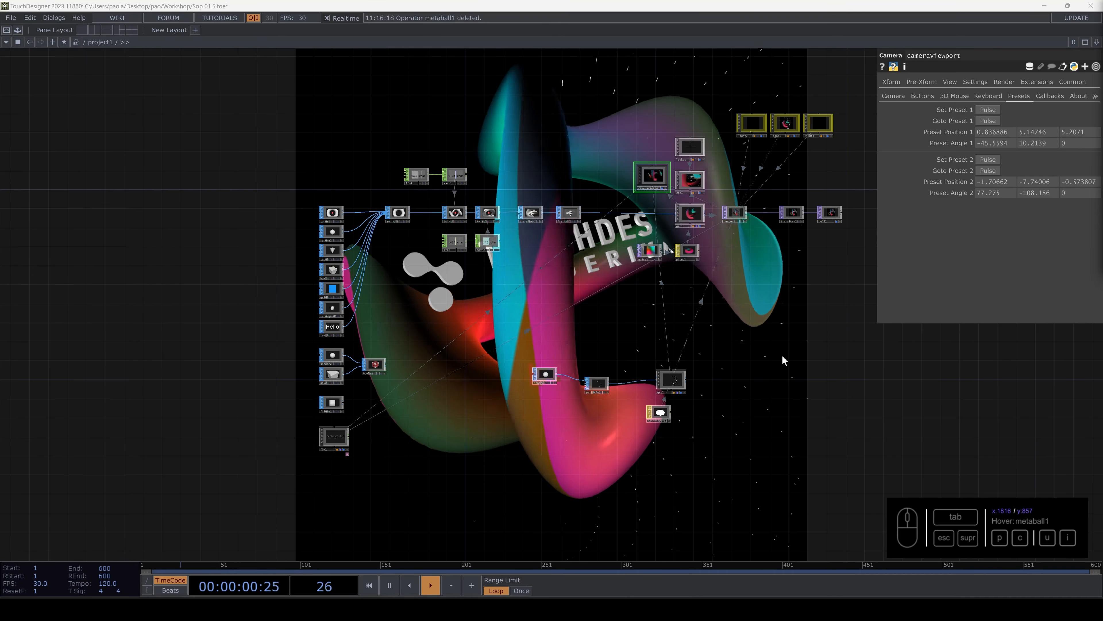
scroll(523, 243, up, 5)
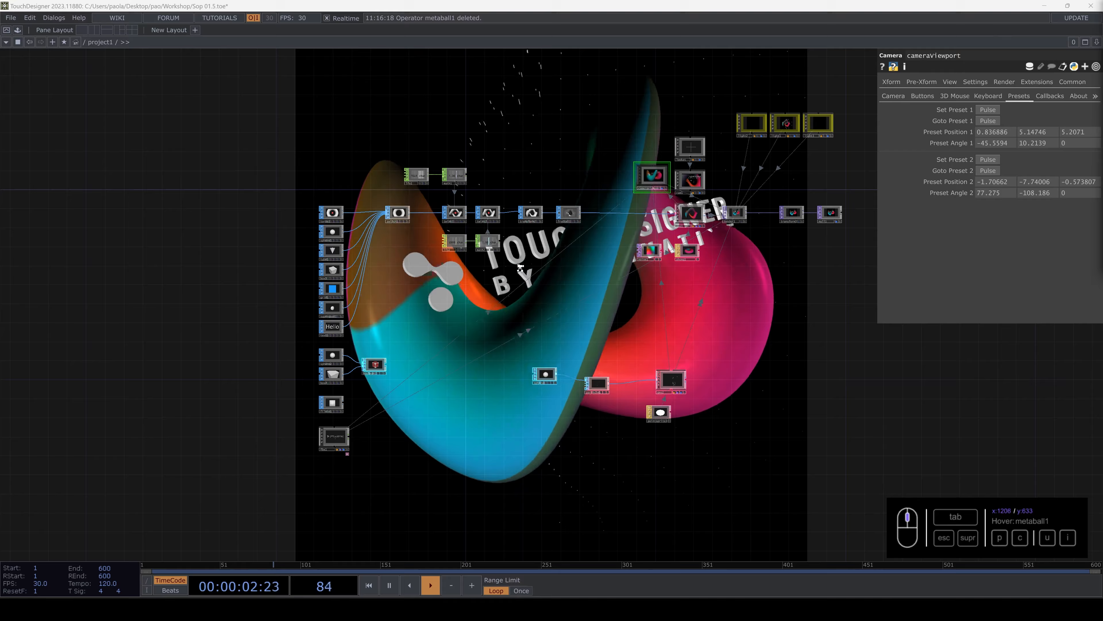
drag(523, 236, 592, 291)
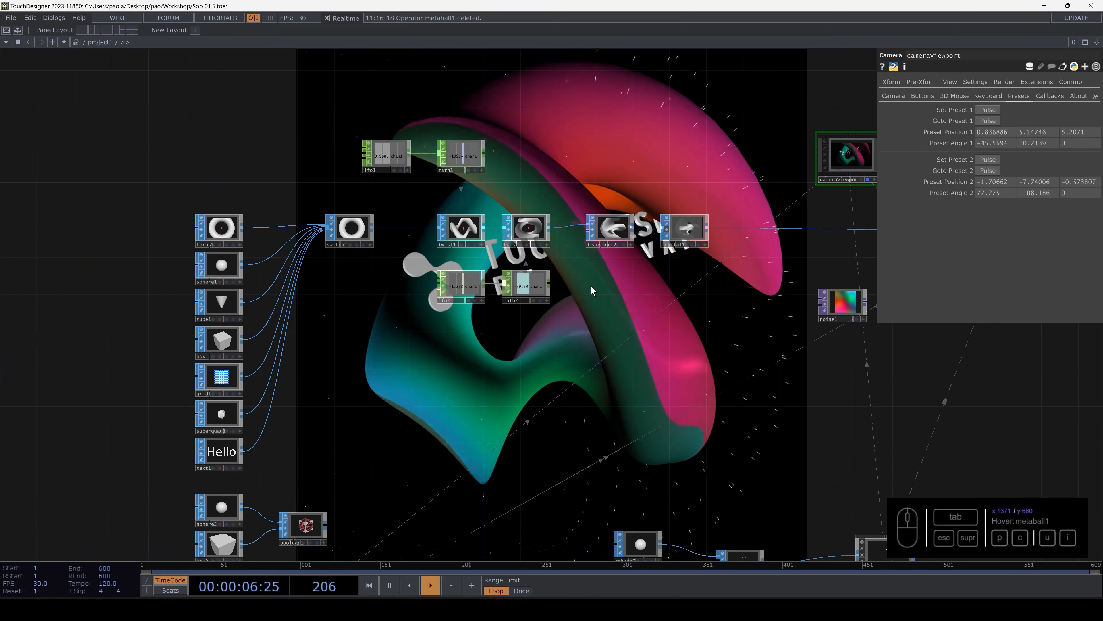
click(347, 234)
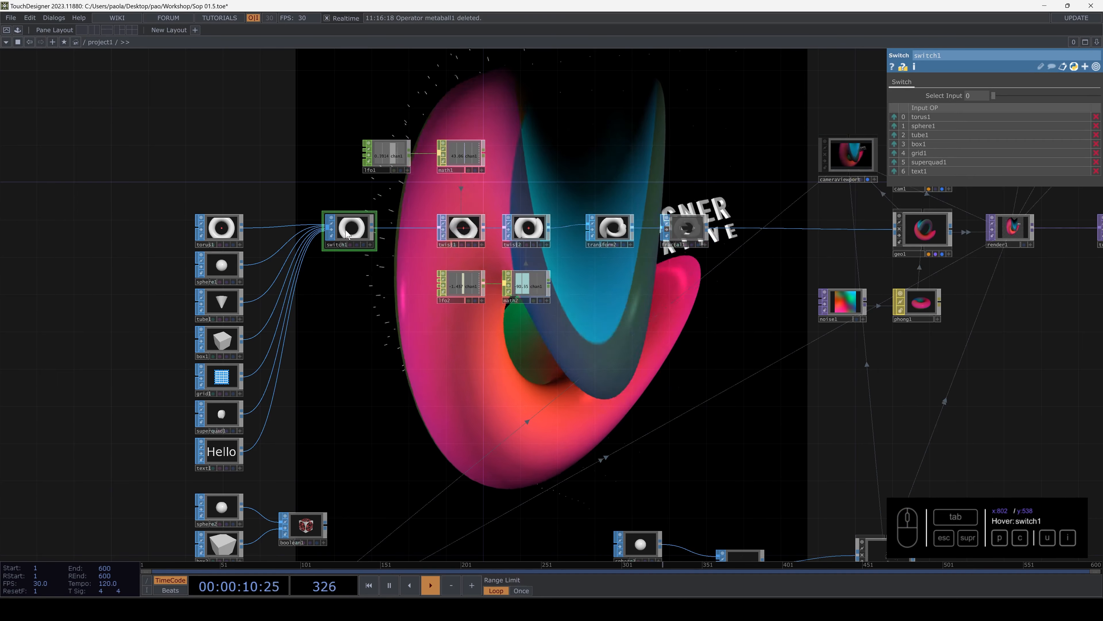
click(973, 96)
text(1)
key(Return)
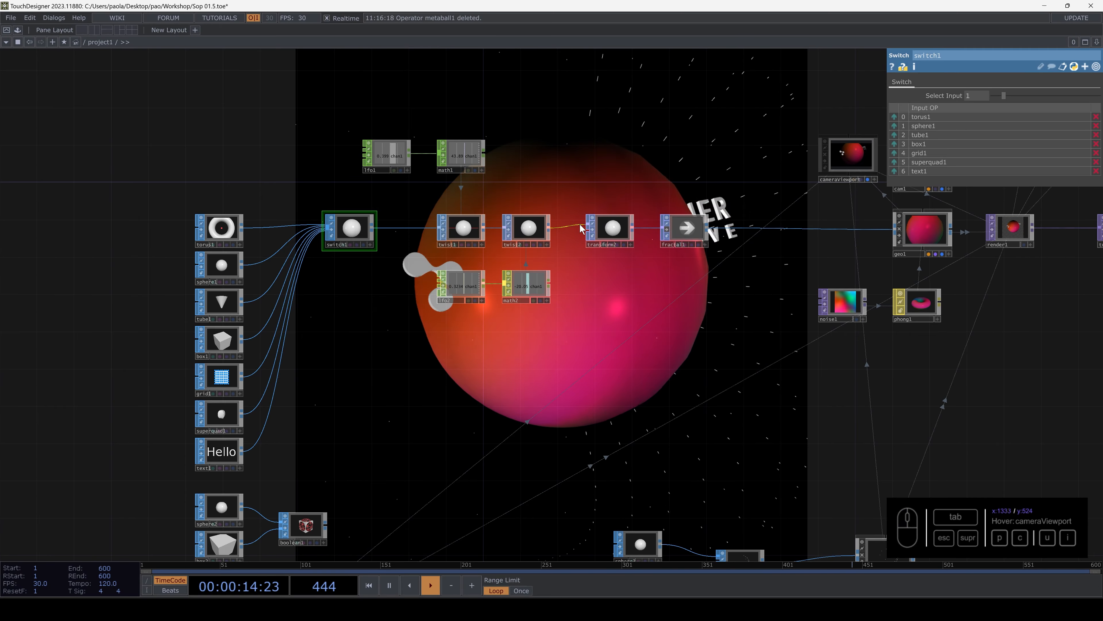
click(509, 229)
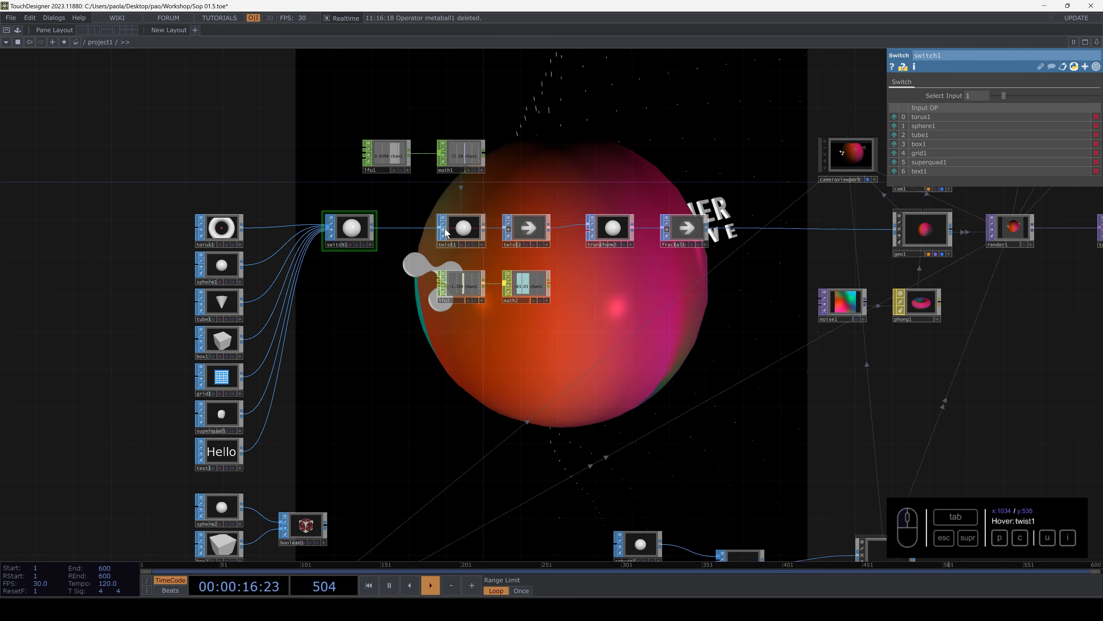
scroll(523, 229, up, 4)
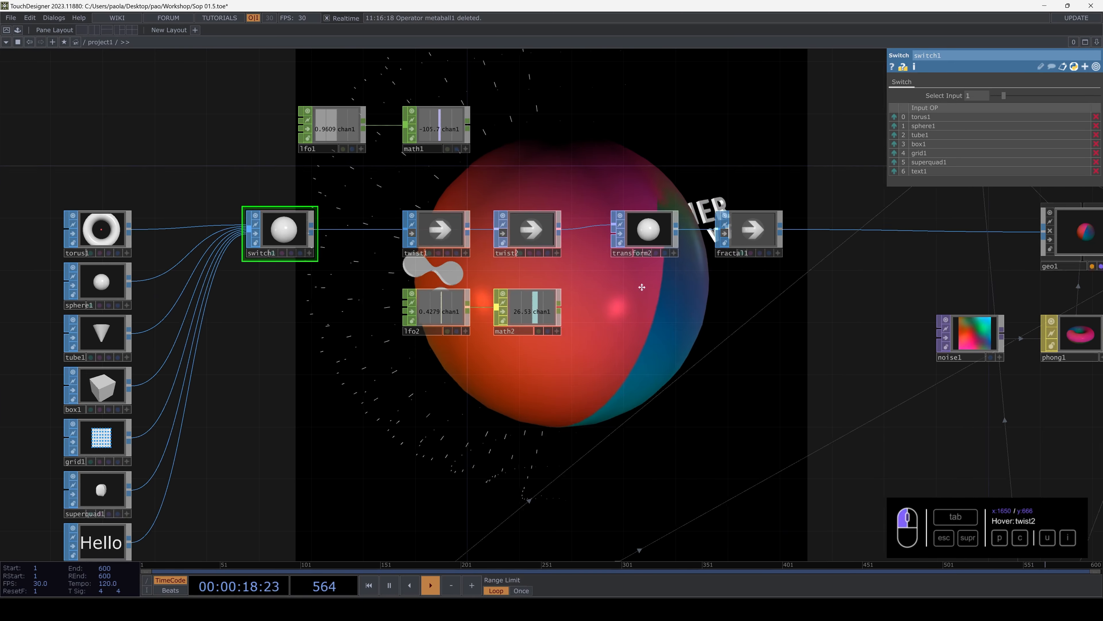
- Insert a Noise SOP between fractal1 and geo1 and inspect the deformed sphere
drag(832, 242, 671, 263)
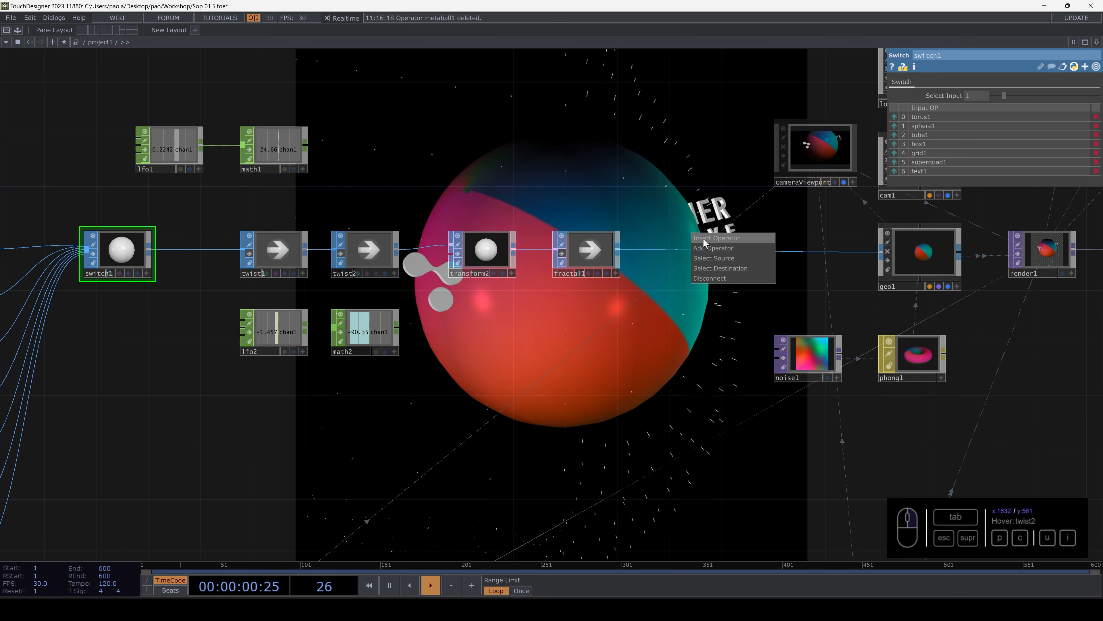
click(703, 239)
text(NOI)
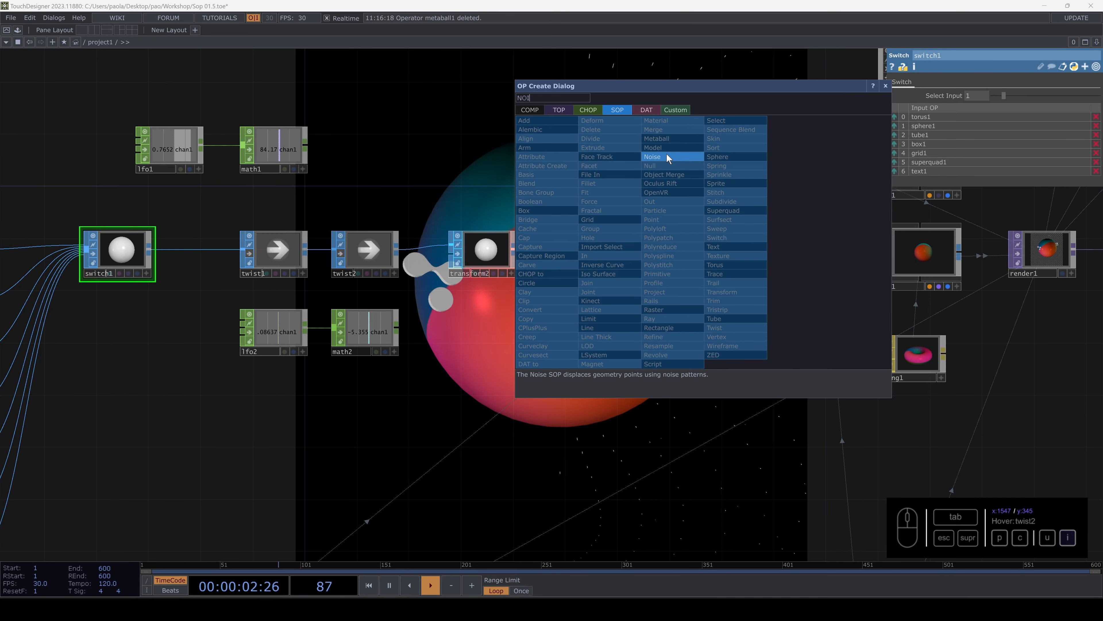
click(666, 158)
click(689, 263)
drag(690, 212, 712, 273)
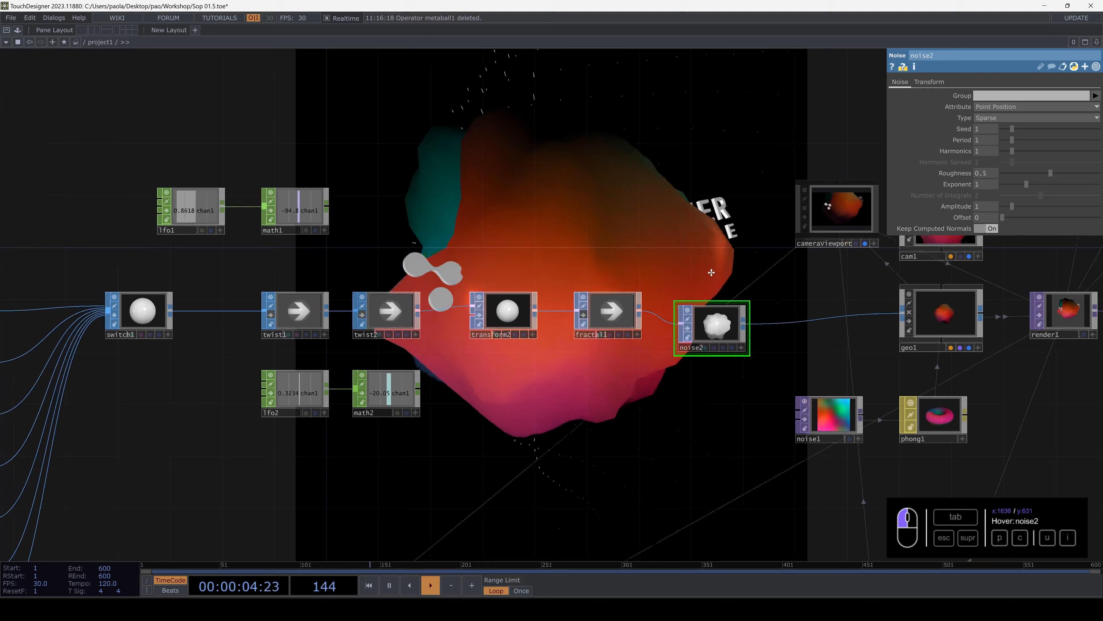
scroll(708, 313, up, 8)
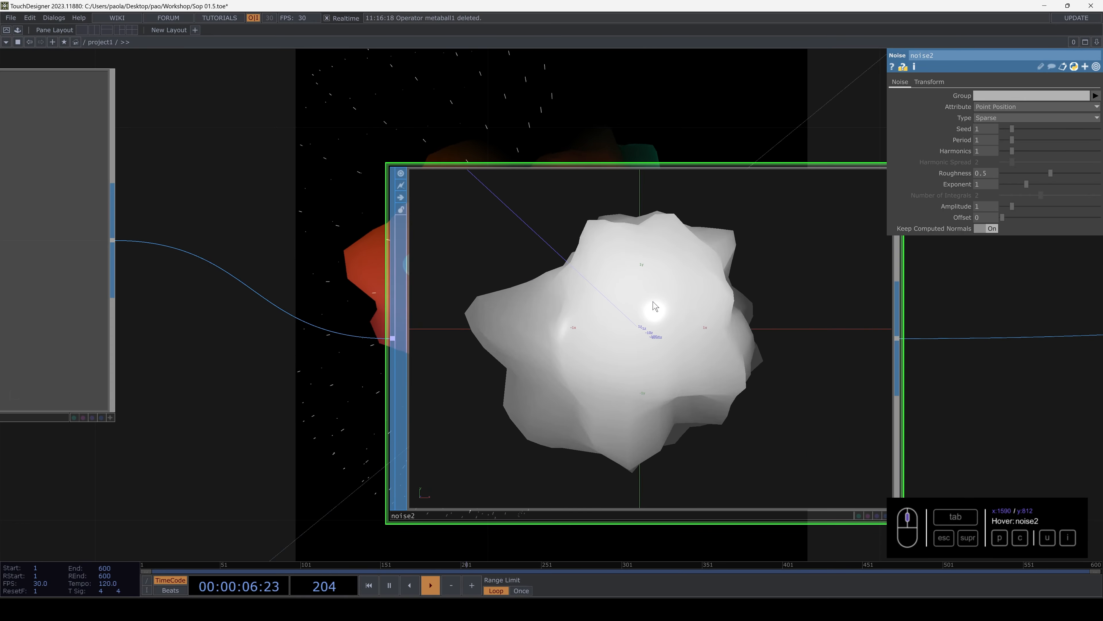
scroll(634, 317, down, 6)
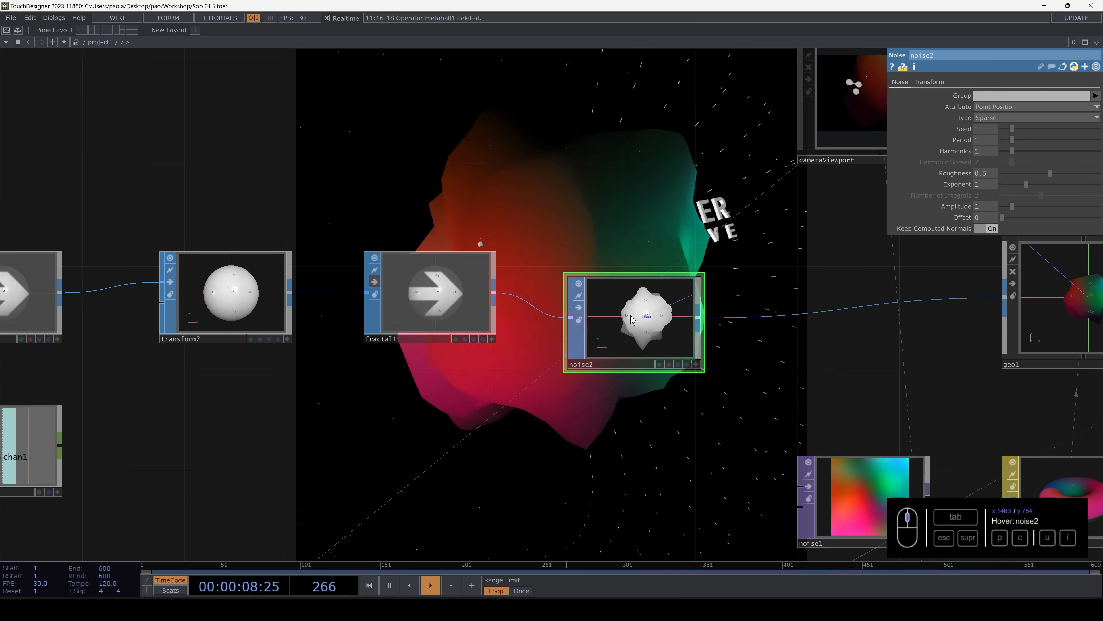
scroll(632, 320, down, 6)
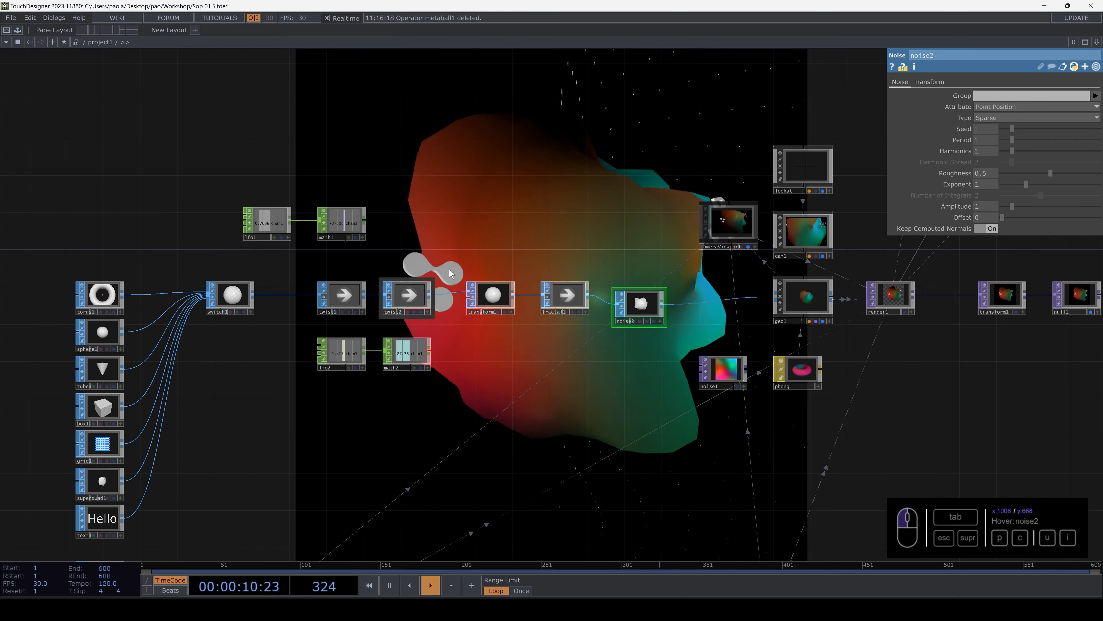
- Raise sphere1's Rows and Columns to 50 each for a denser mesh
drag(519, 237, 532, 278)
drag(618, 192, 630, 231)
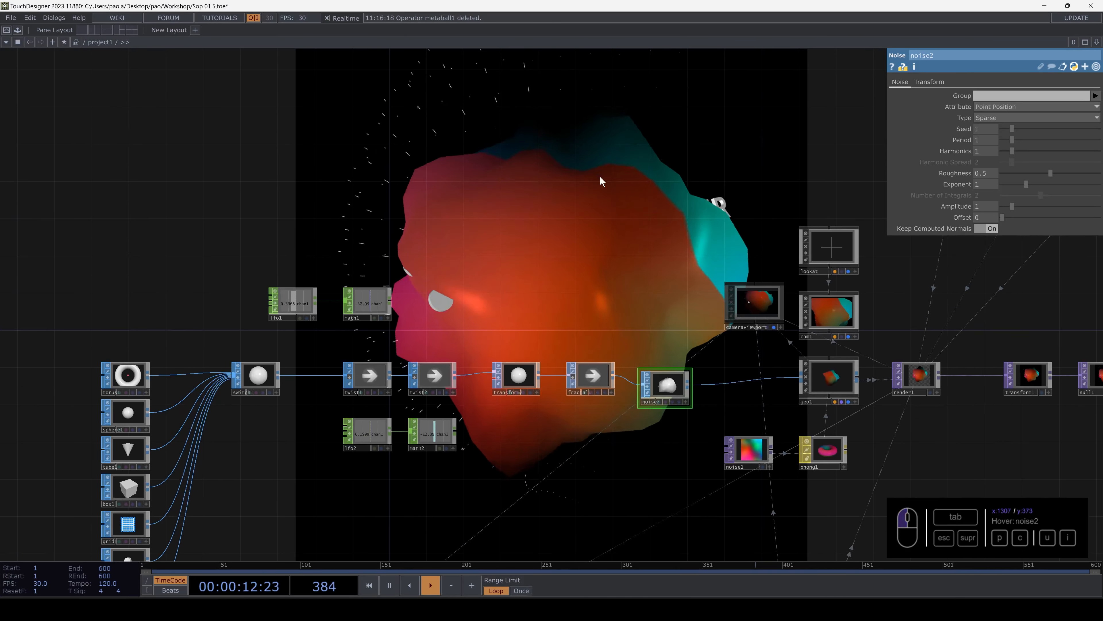
click(134, 407)
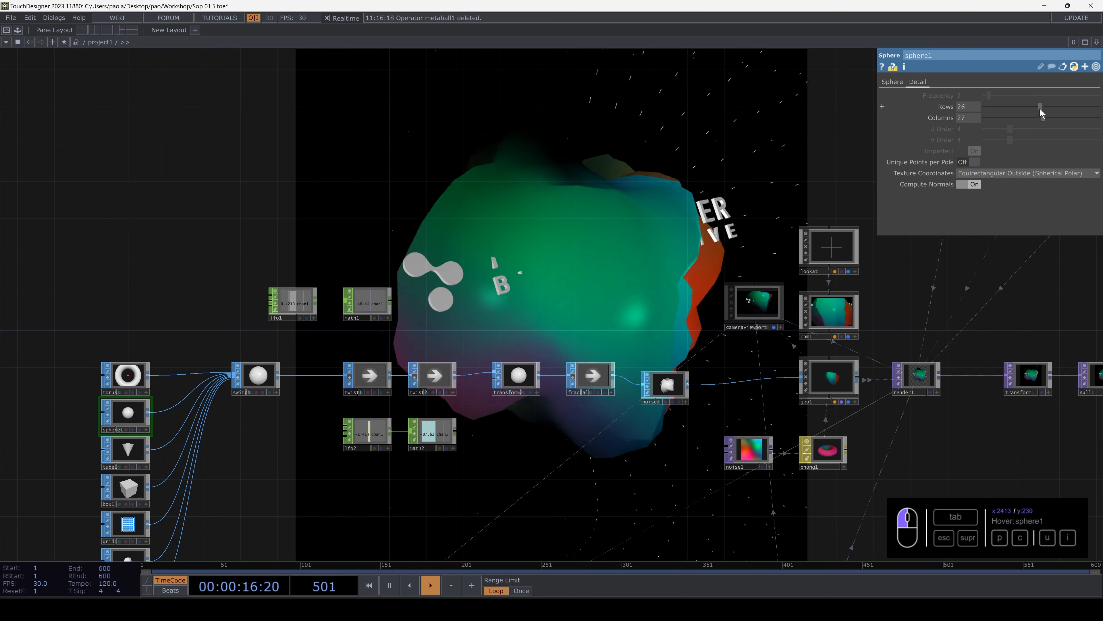
drag(1040, 109, 1102, 122)
- Line up noise2 with fractal1 in the network row and check its transform parameters
drag(621, 288, 611, 250)
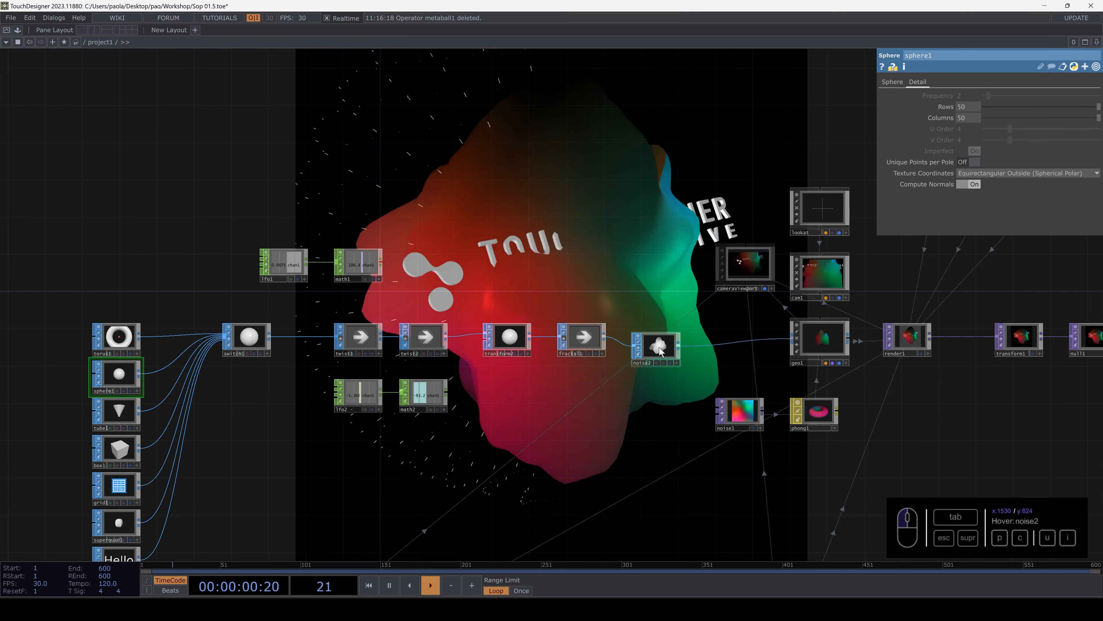
drag(659, 351, 660, 342)
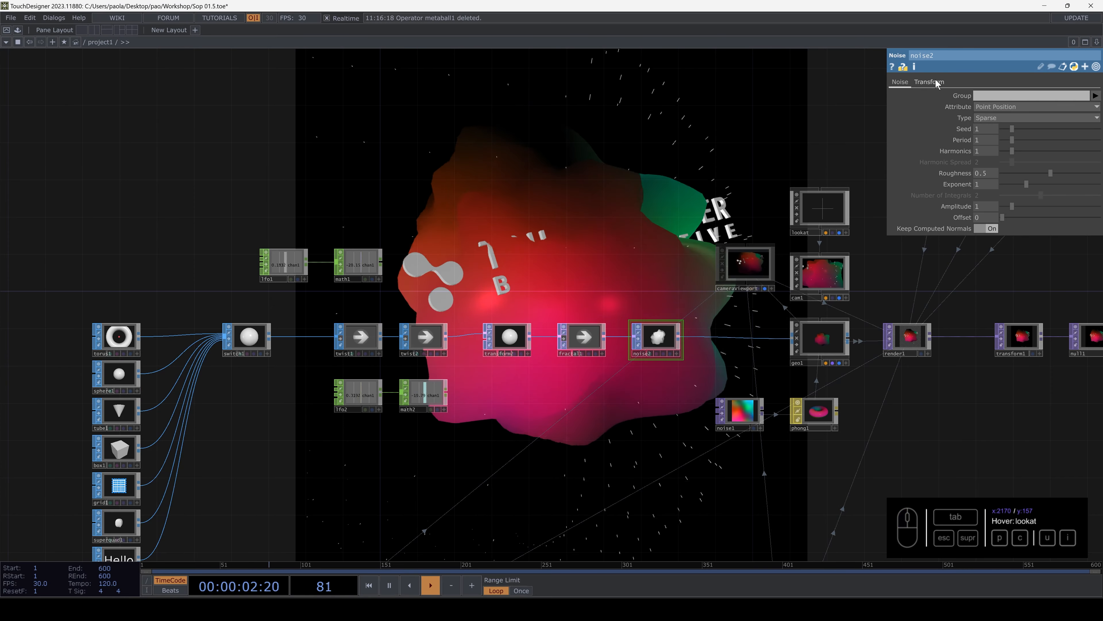
click(935, 80)
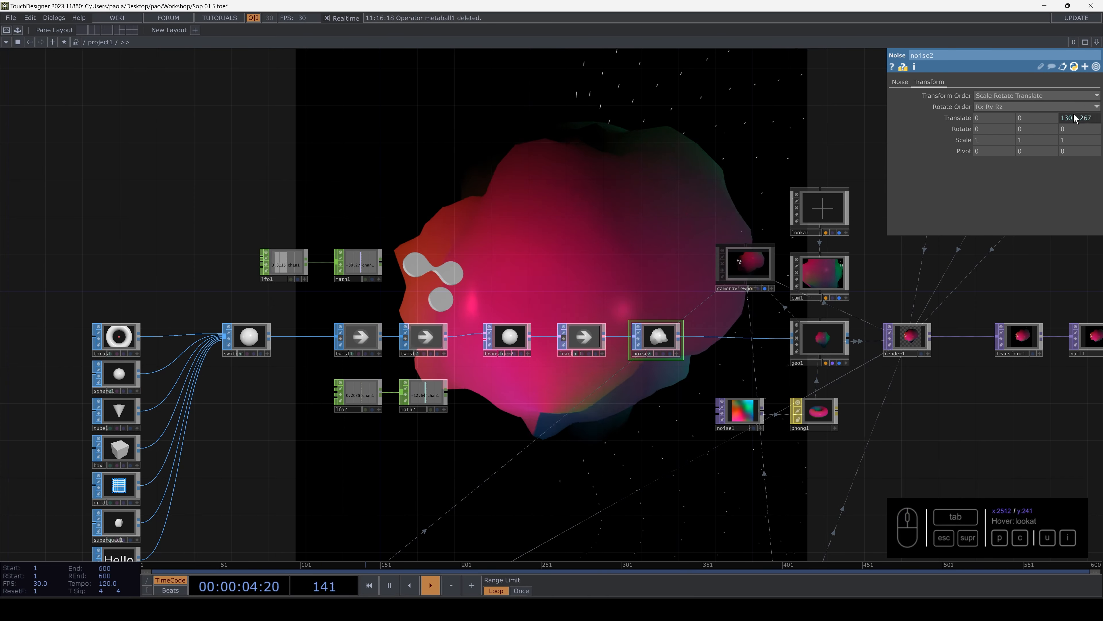
click(904, 82)
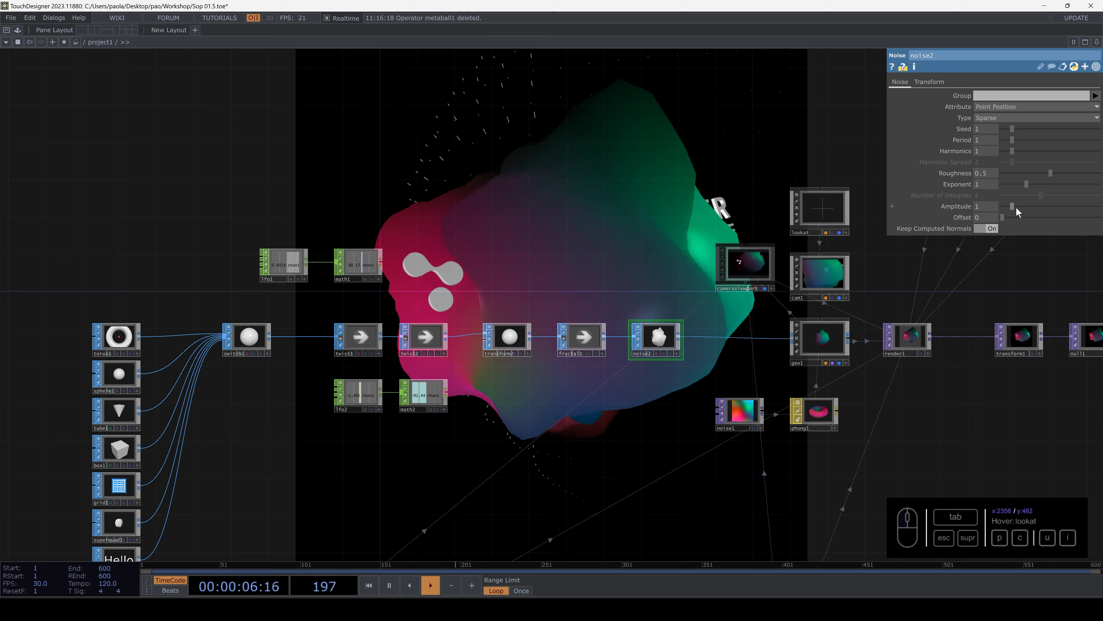
- Set noise2's Amplitude to 1.83 and Period to 3.28, and change its noise Type to Hermite
mouse_move(1016, 206)
mouse_down()
mouse_move(1046, 206)
mouse_move(1022, 206)
mouse_up()
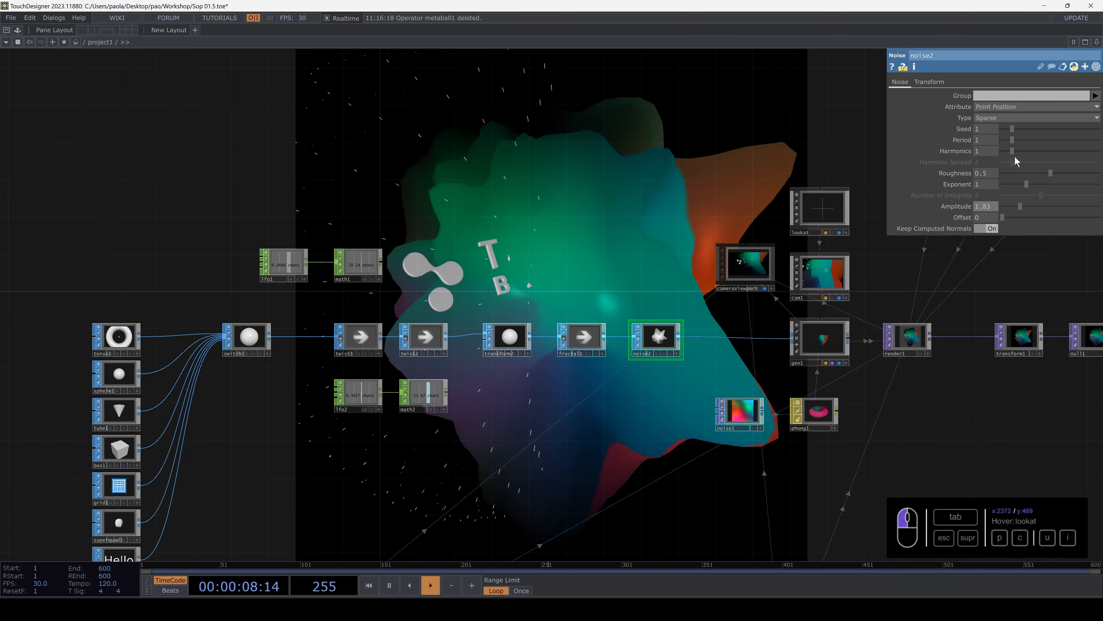
mouse_move(1014, 139)
mouse_down()
mouse_move(1001, 140)
mouse_move(1034, 142)
mouse_up()
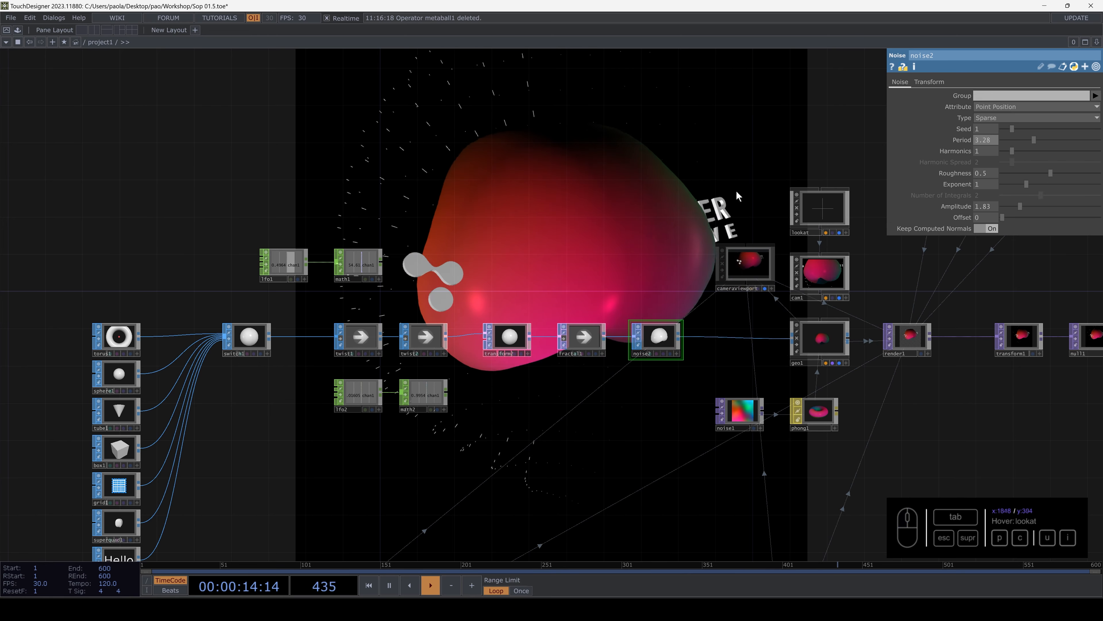
click(1001, 118)
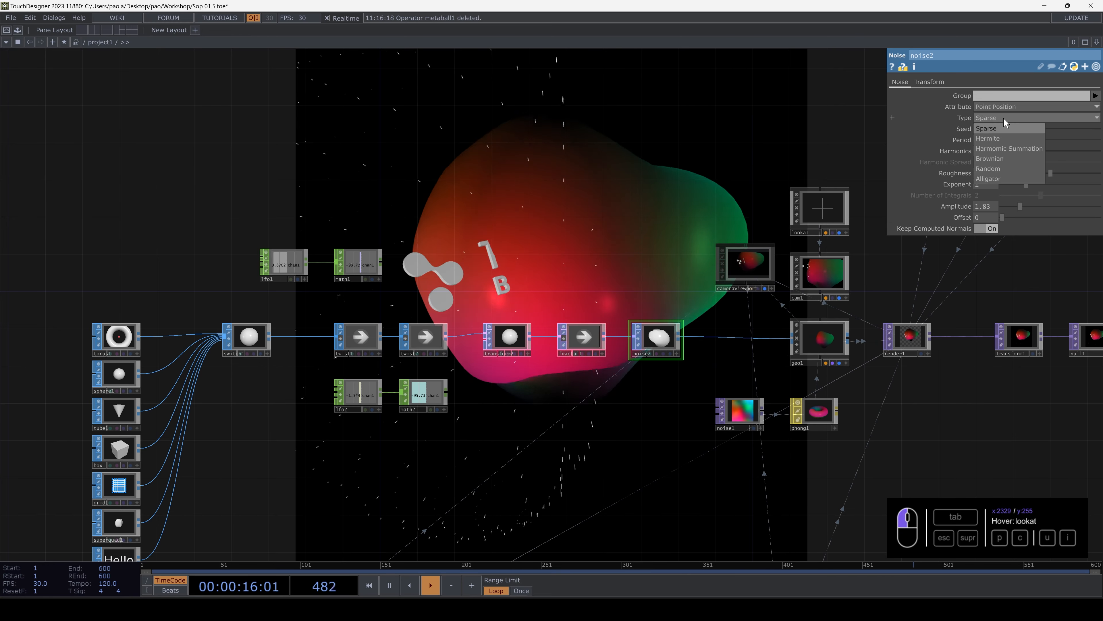
click(996, 138)
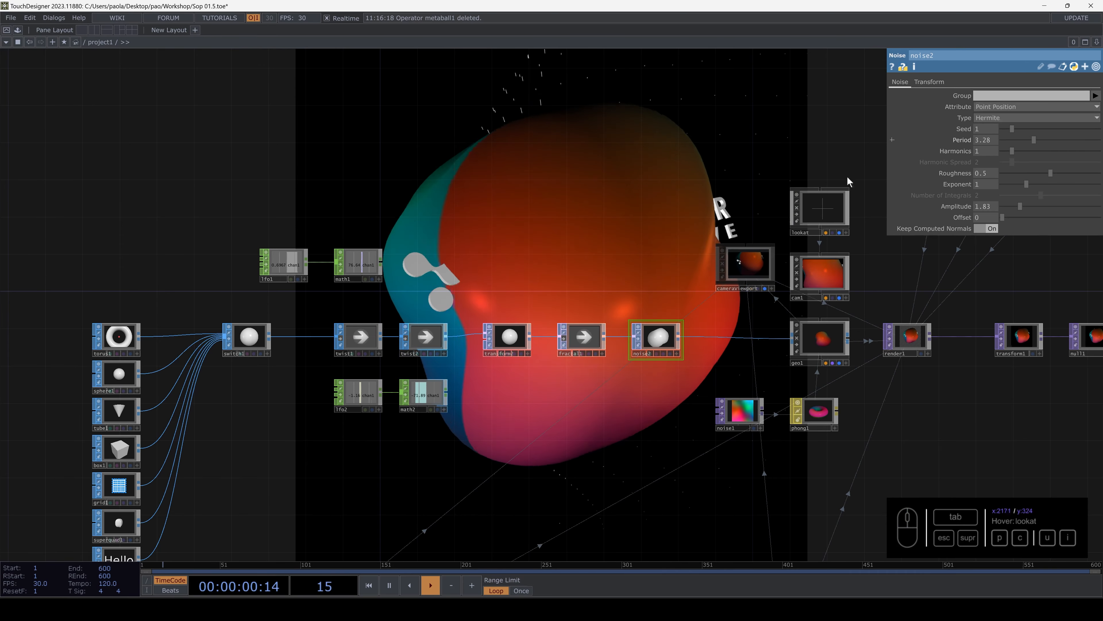
- Review sphere1's detail settings and noise2's noise parameters against the rendered shape
drag(562, 270, 562, 264)
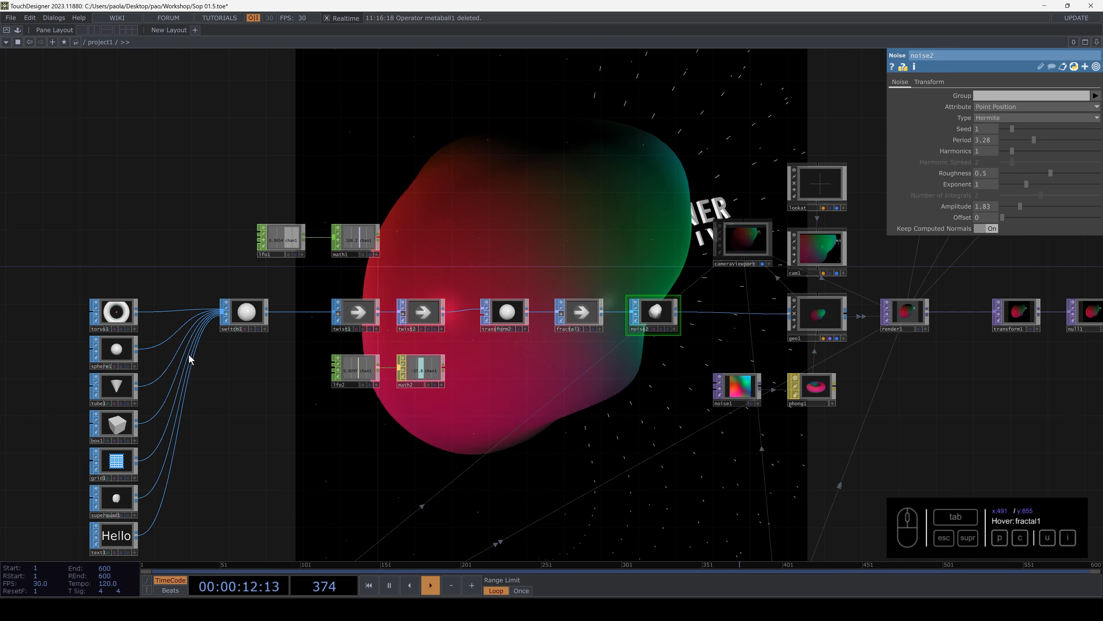
click(111, 351)
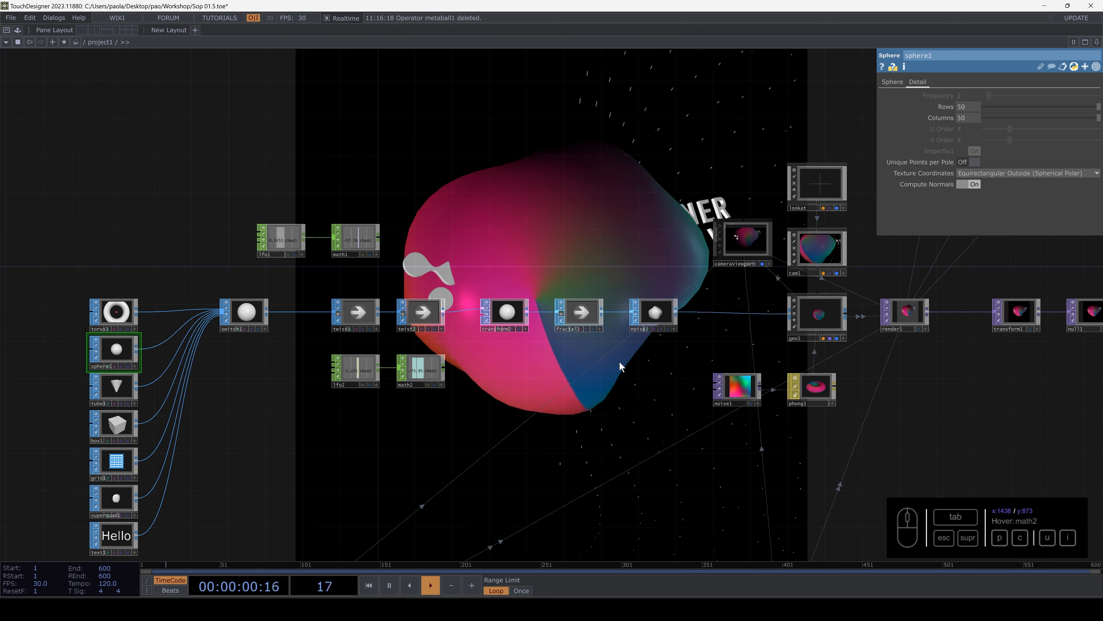
click(658, 317)
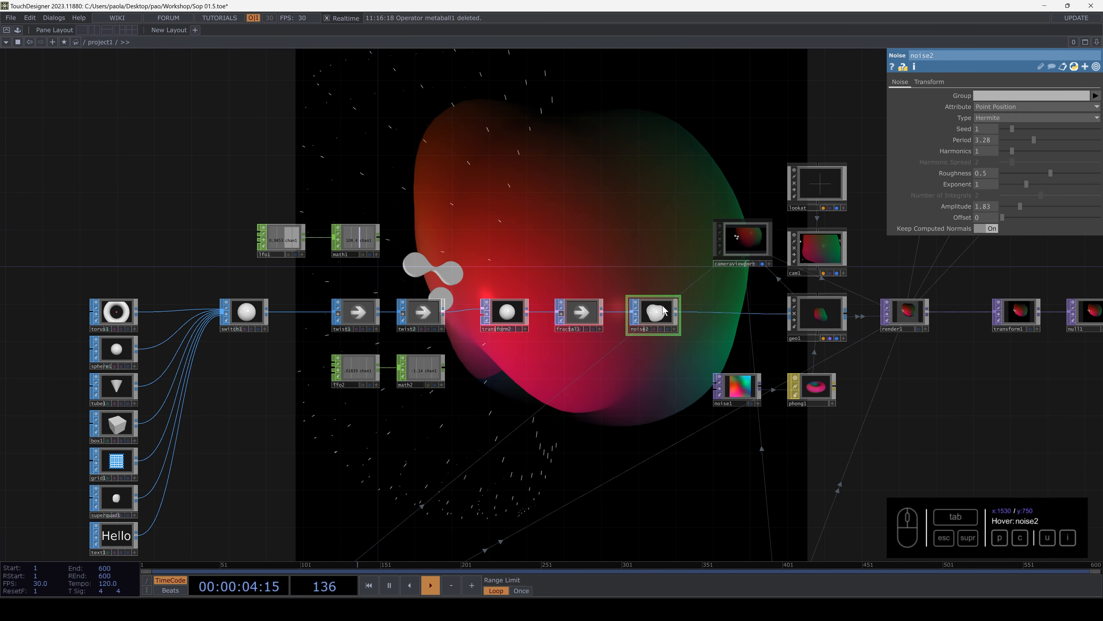